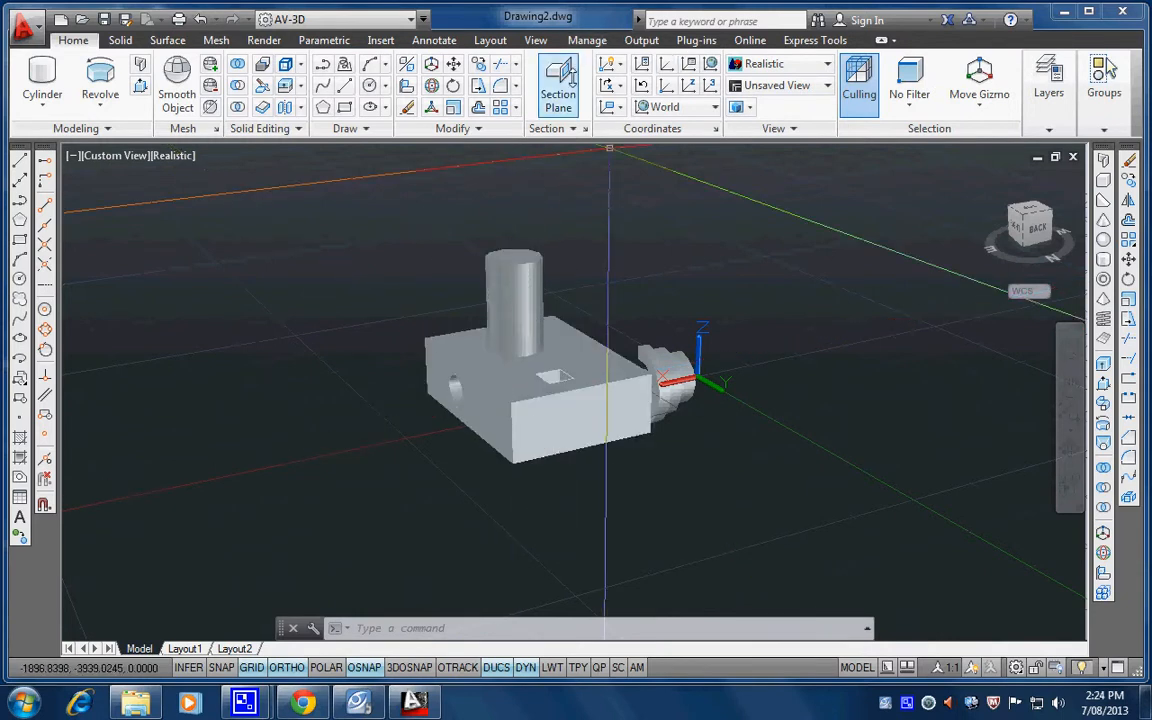
Step: Draw a straight section line beside the block using Section Plane's Draw section option with ortho on
left_click(572, 128)
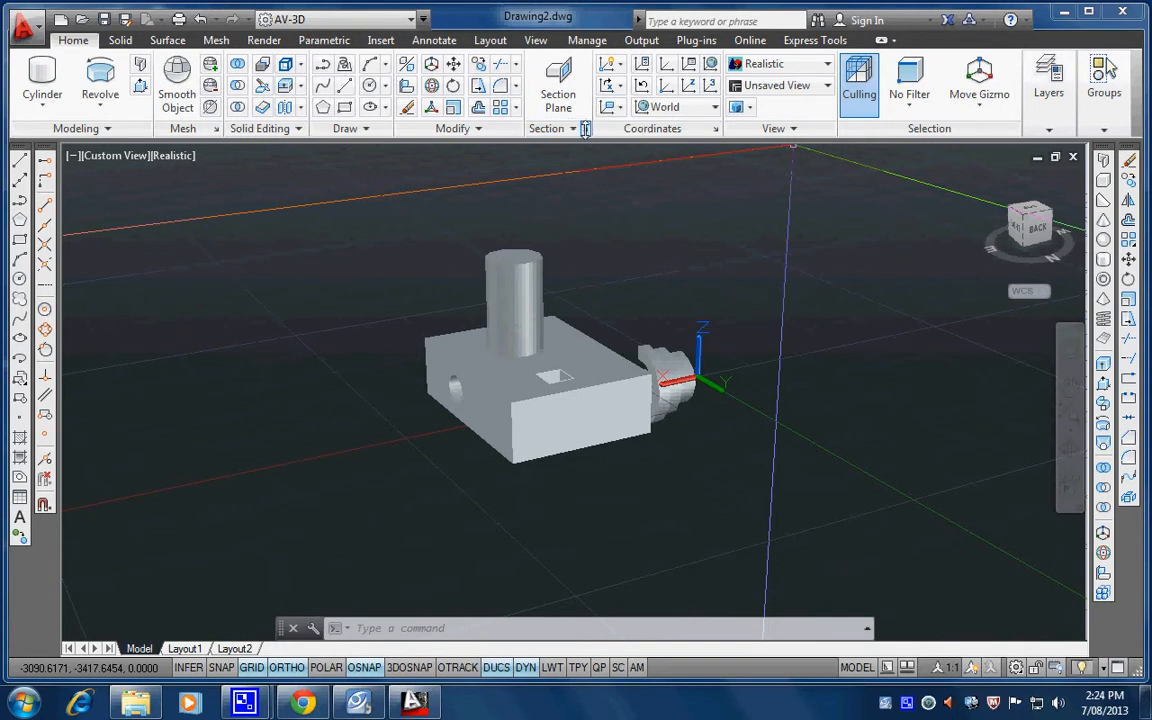
left_click(573, 129)
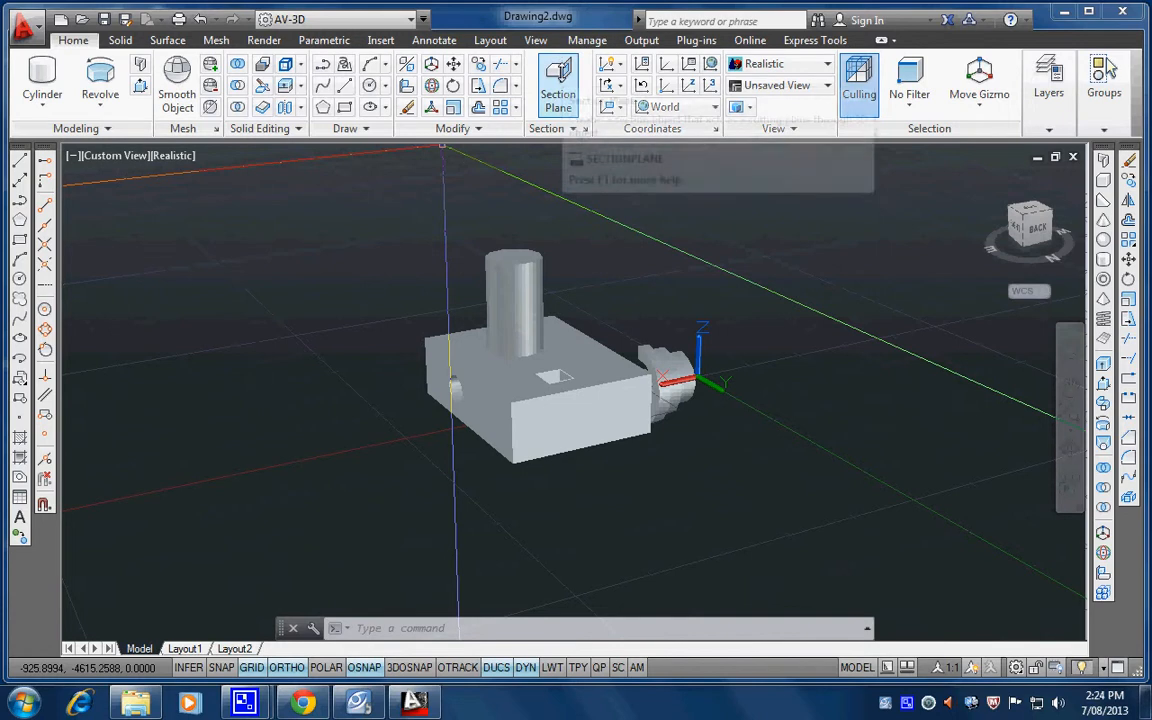
left_click(558, 80)
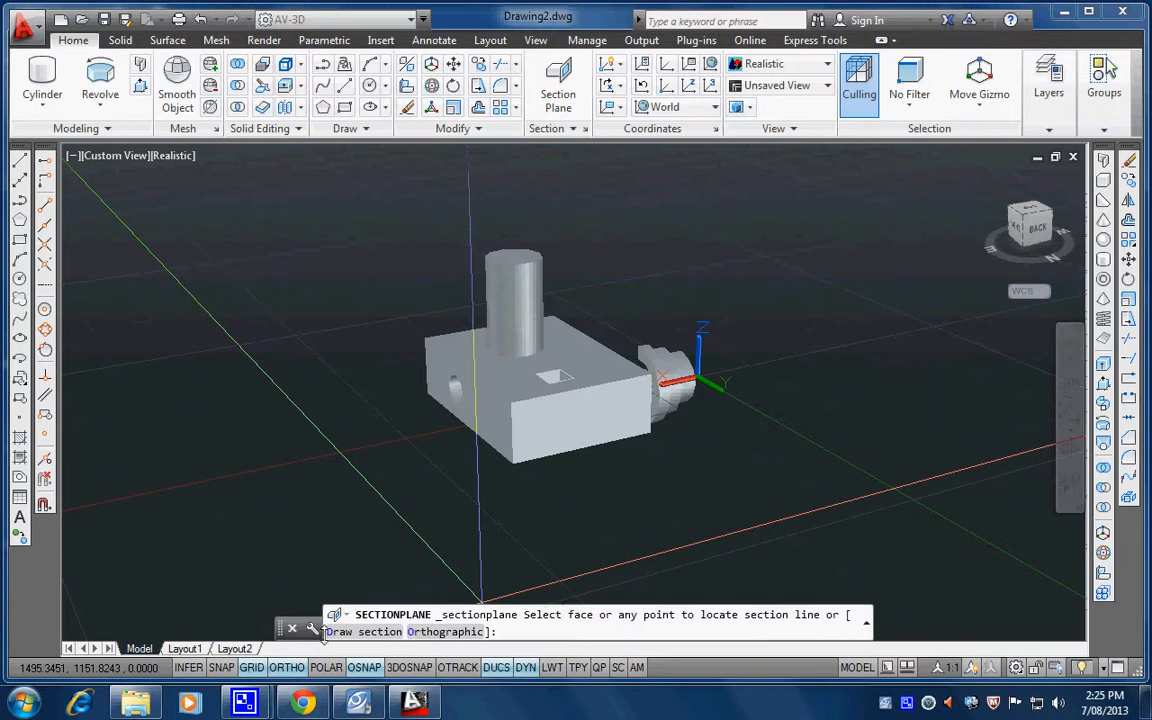
left_click(337, 632)
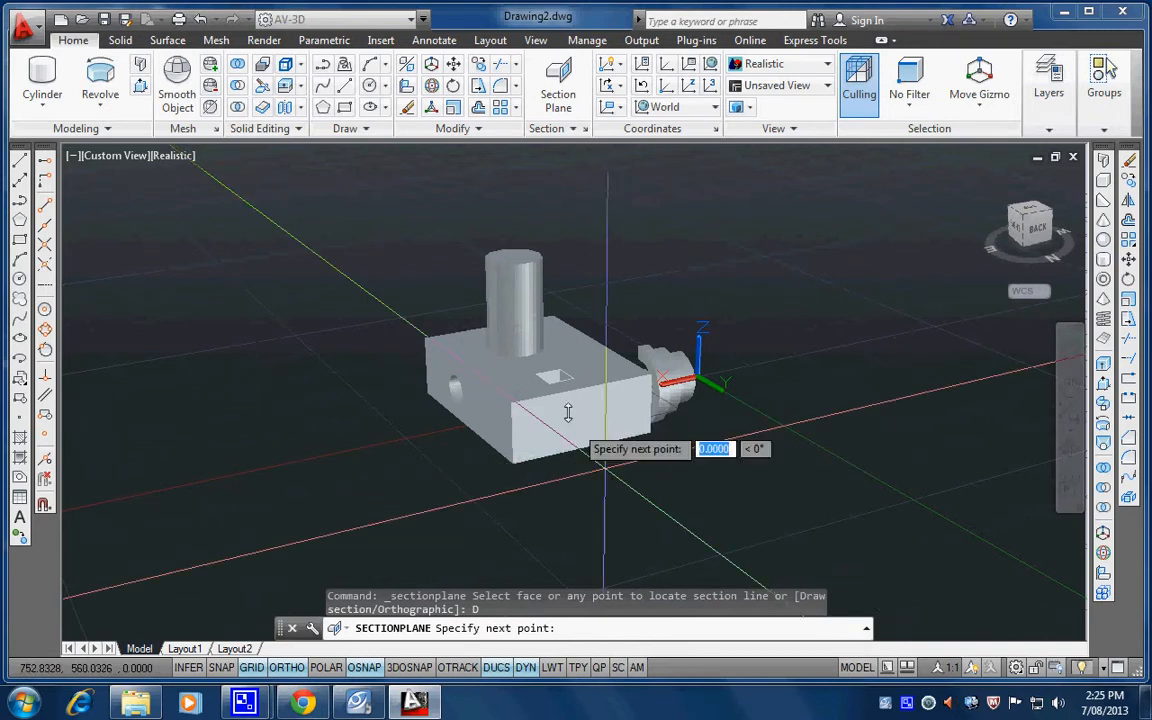
left_click(578, 431)
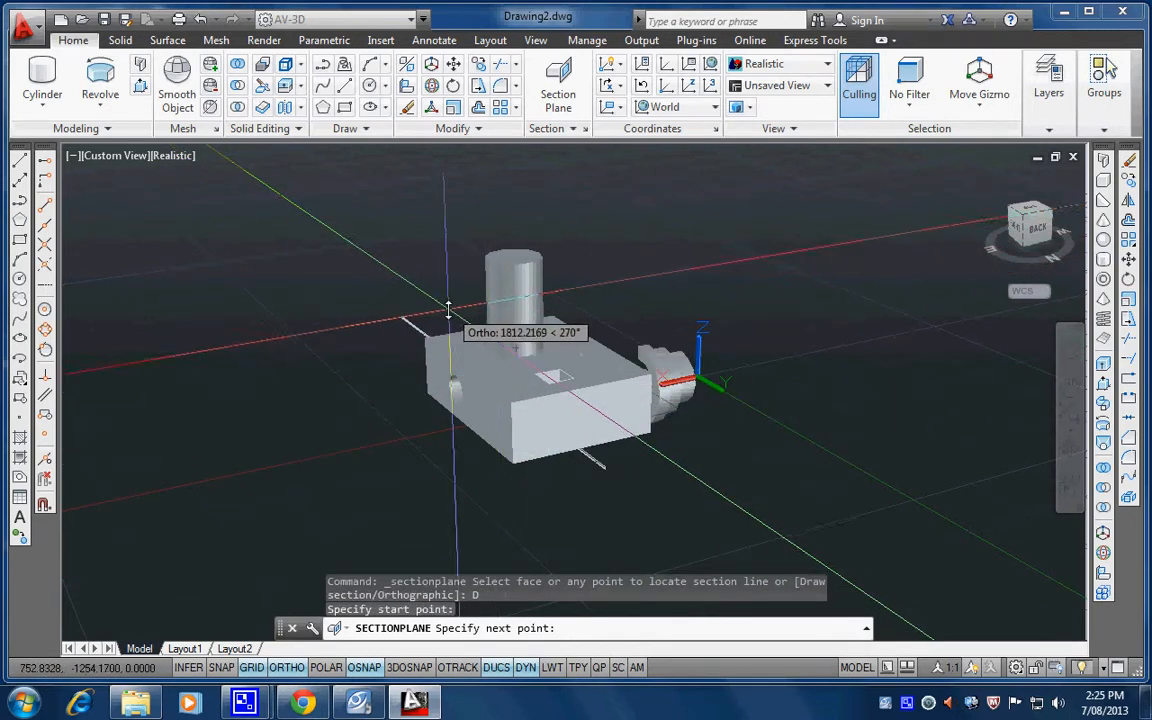
middle_click_drag(450, 329, 627, 244, "shift")
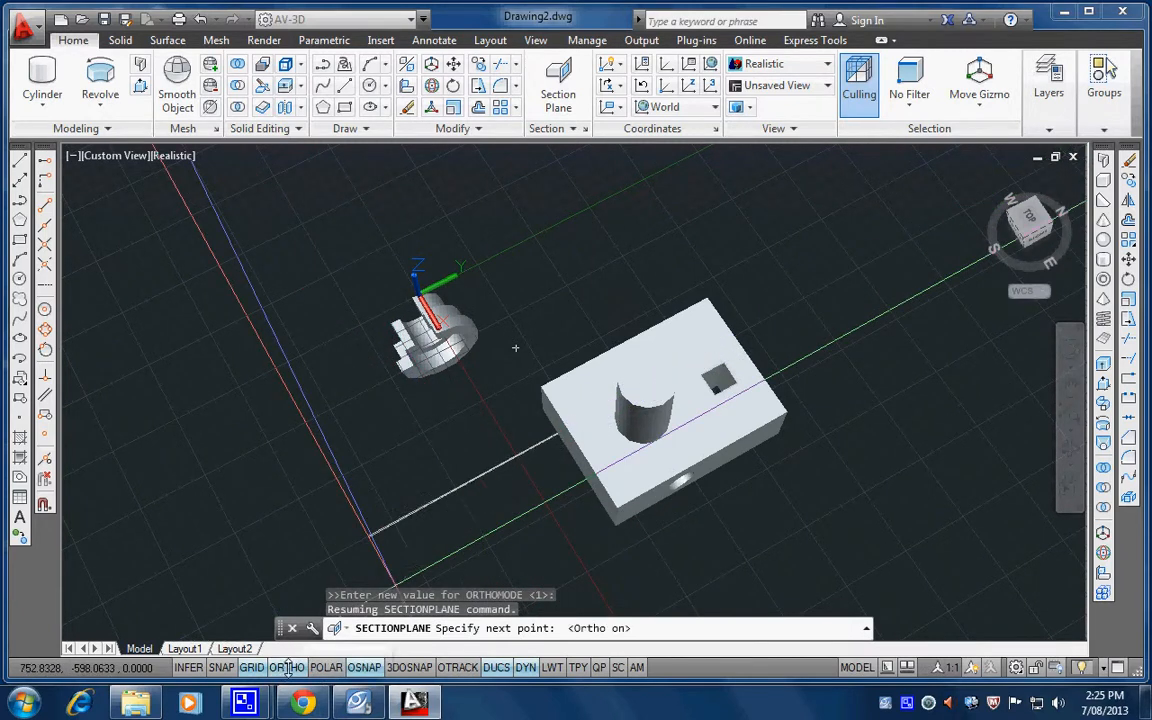
left_click(507, 452)
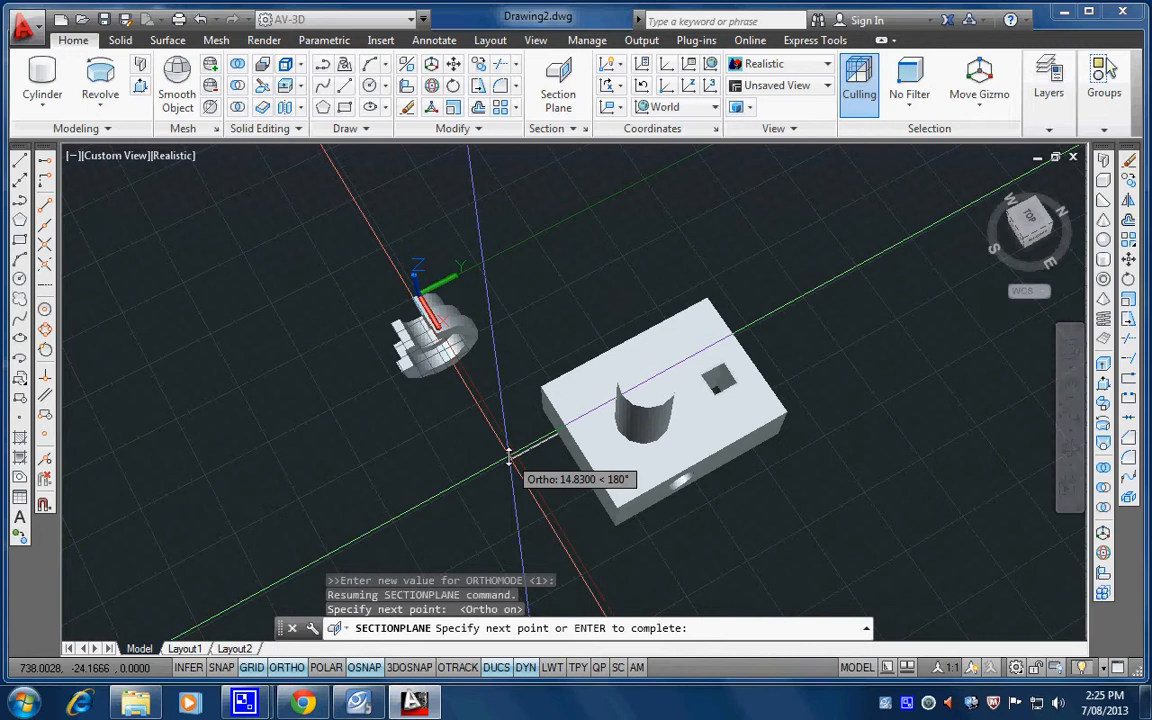
key("Return")
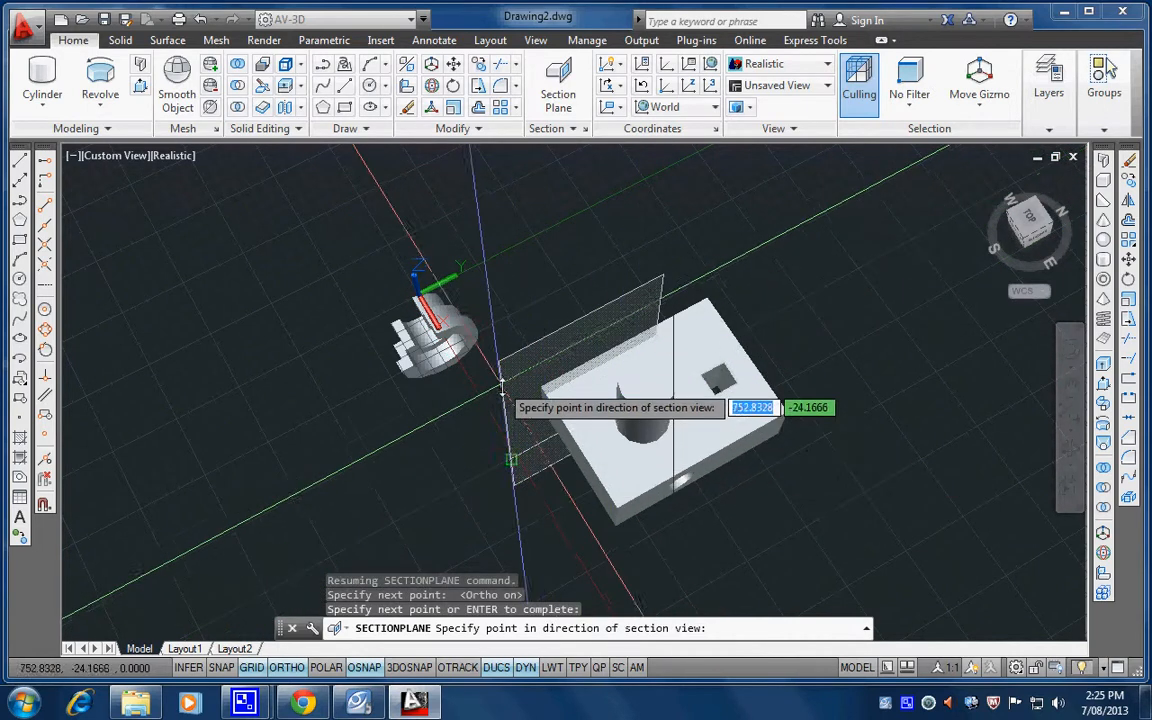
Step: Set the section view direction toward the block's cylinder side to complete the section plane
middle_click_drag(543, 462, 712, 473, "shift")
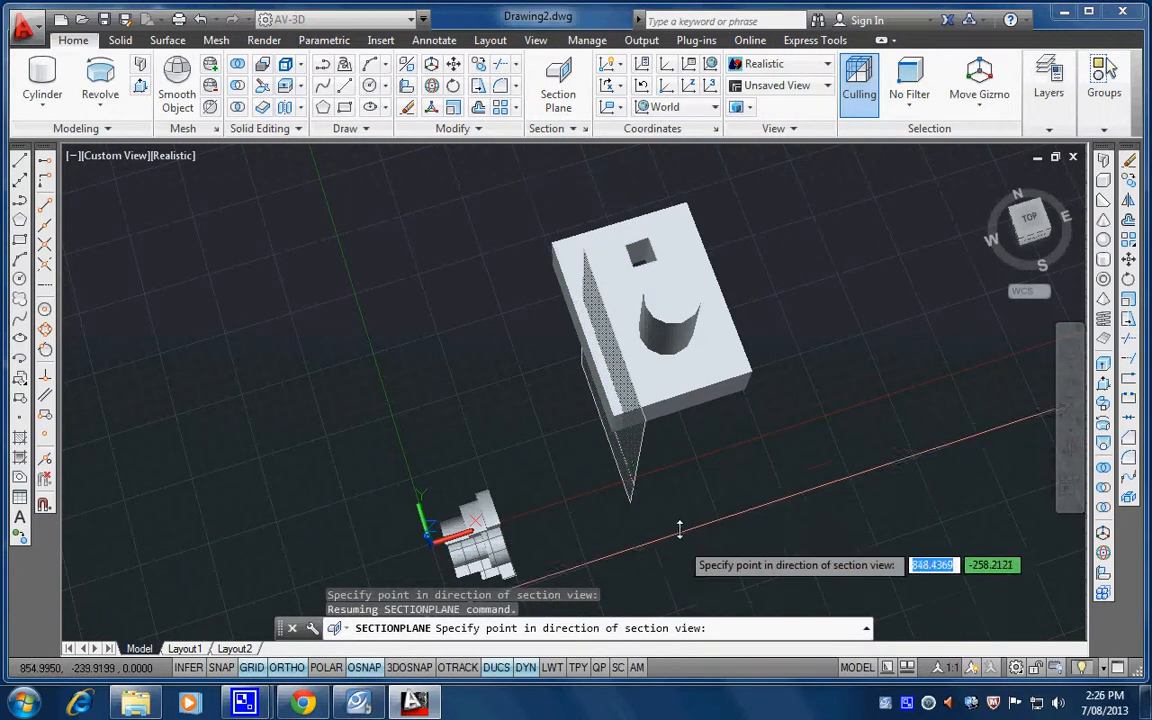
middle_click_drag(682, 486, 674, 411, "shift")
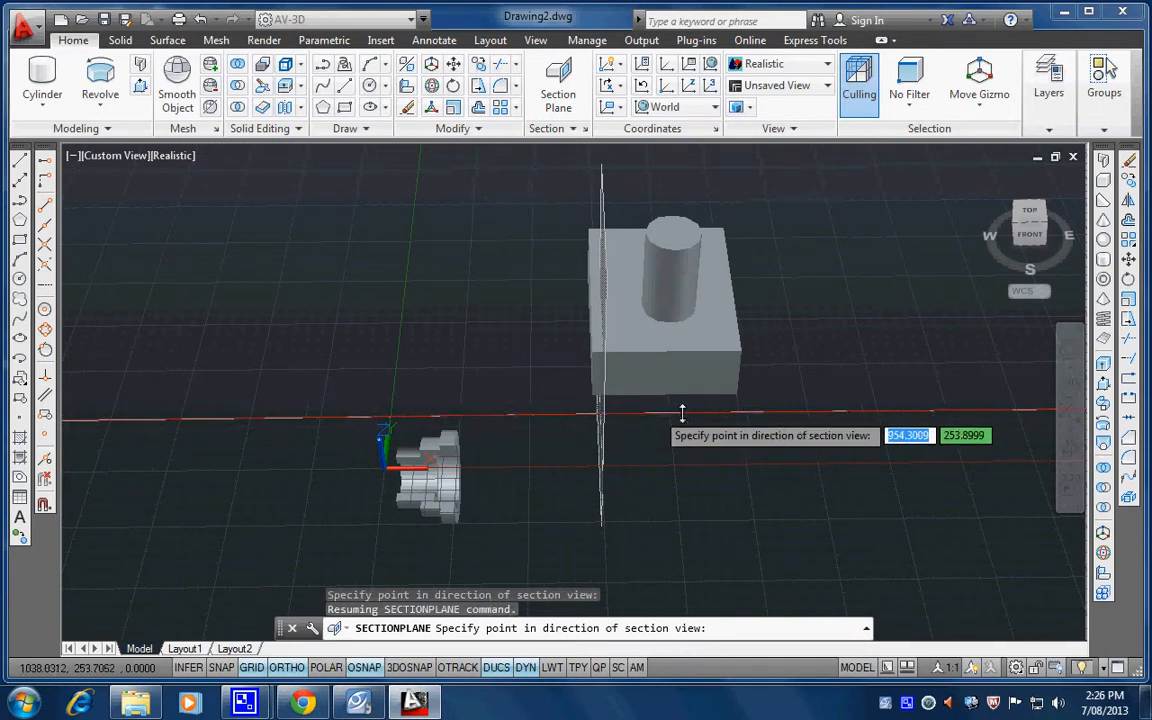
left_click(718, 410)
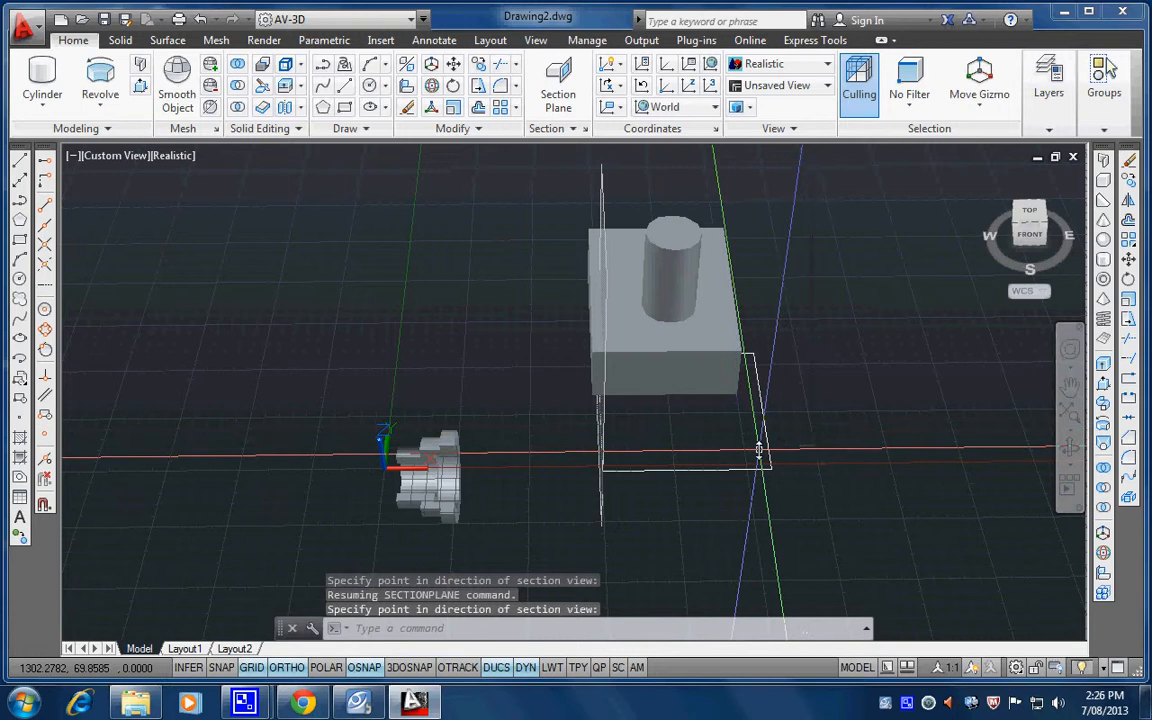
middle_click_drag(758, 457, 902, 444, "shift")
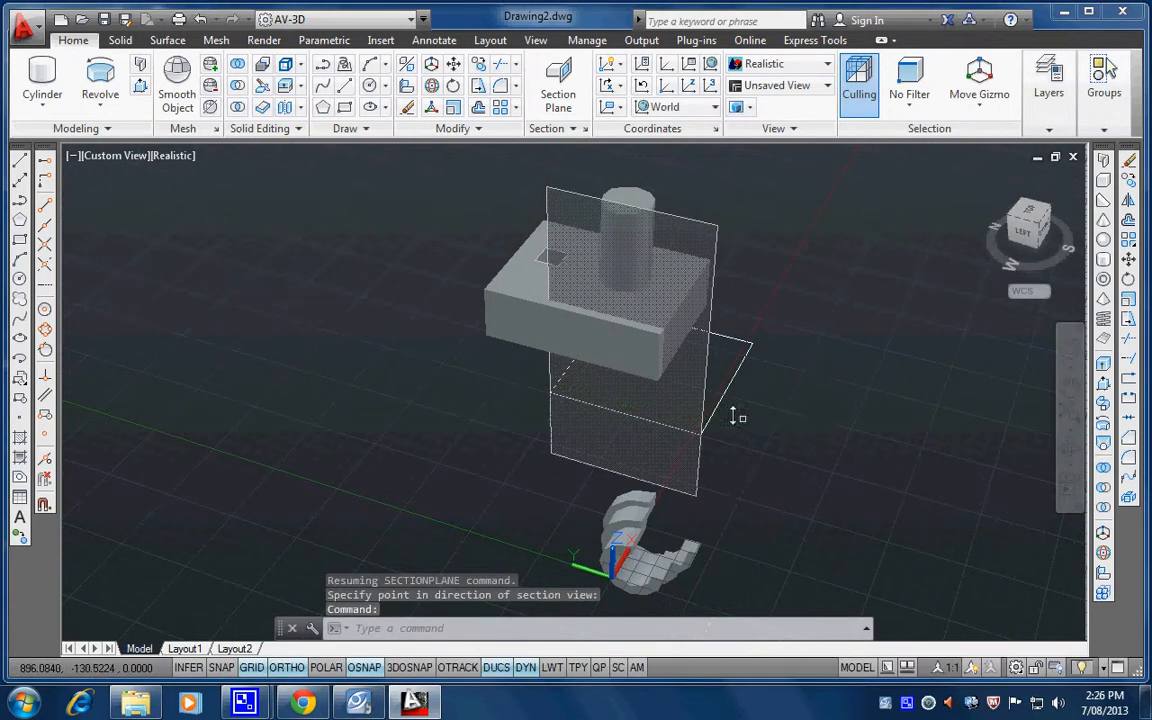
Step: Move the section plane across the block to its far edge with ortho off
type("m")
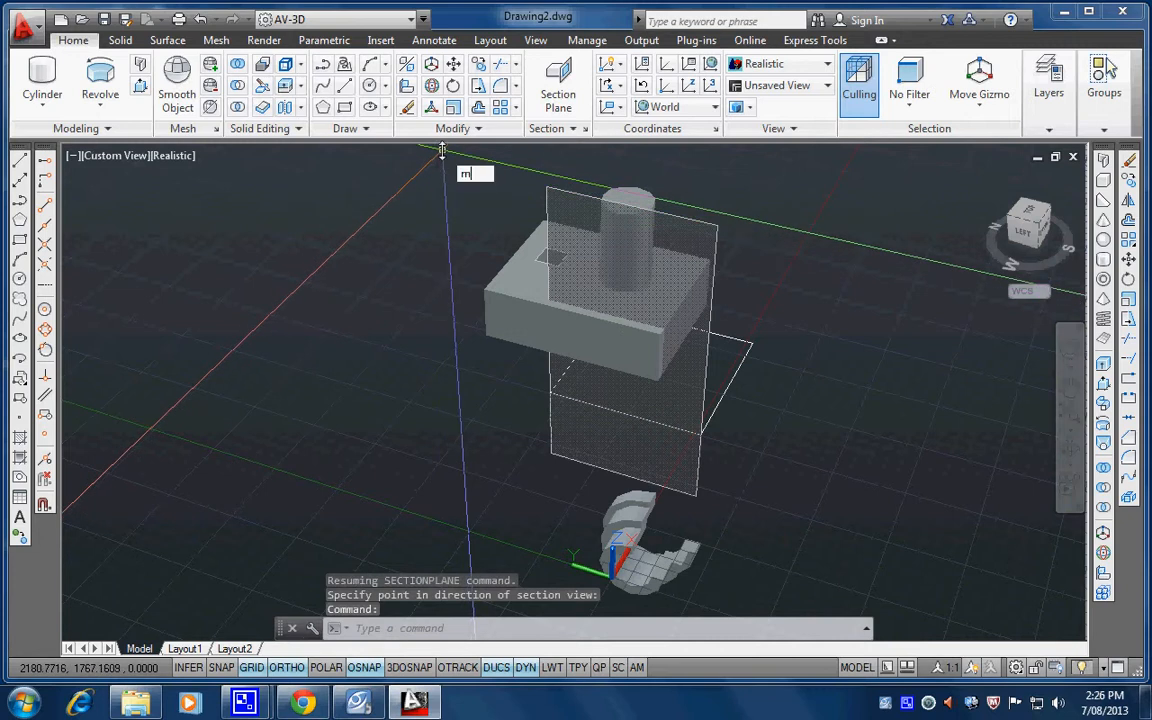
key("Return")
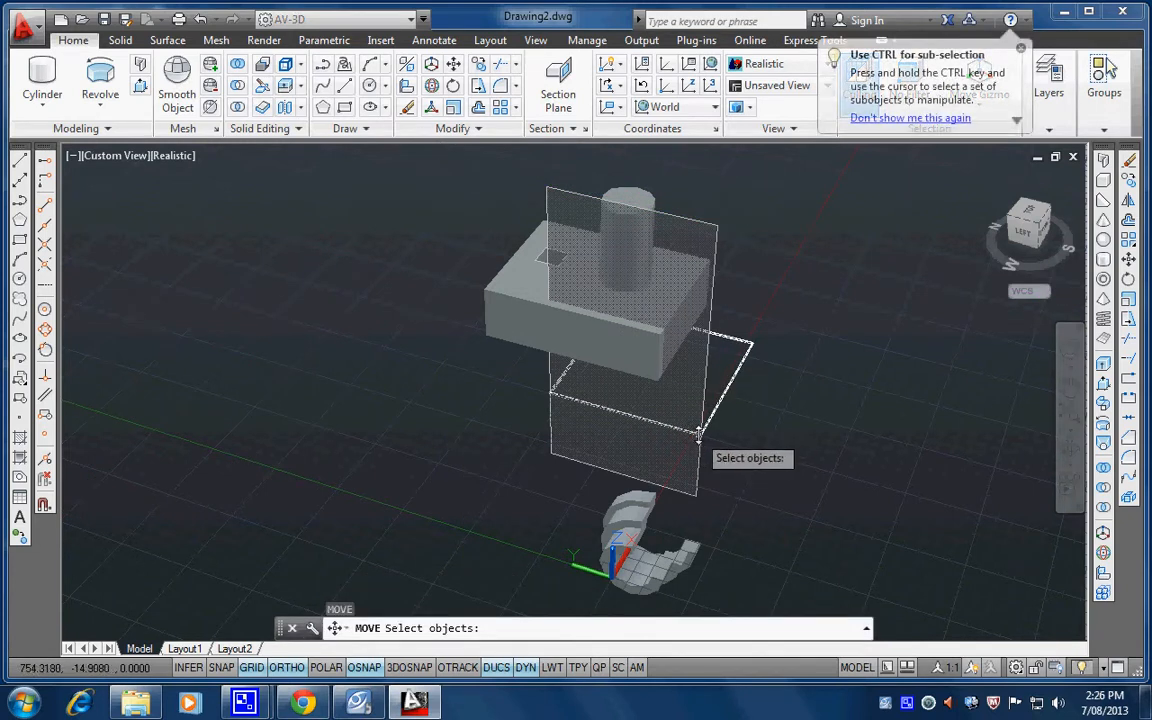
key("Return")
left_click(714, 458)
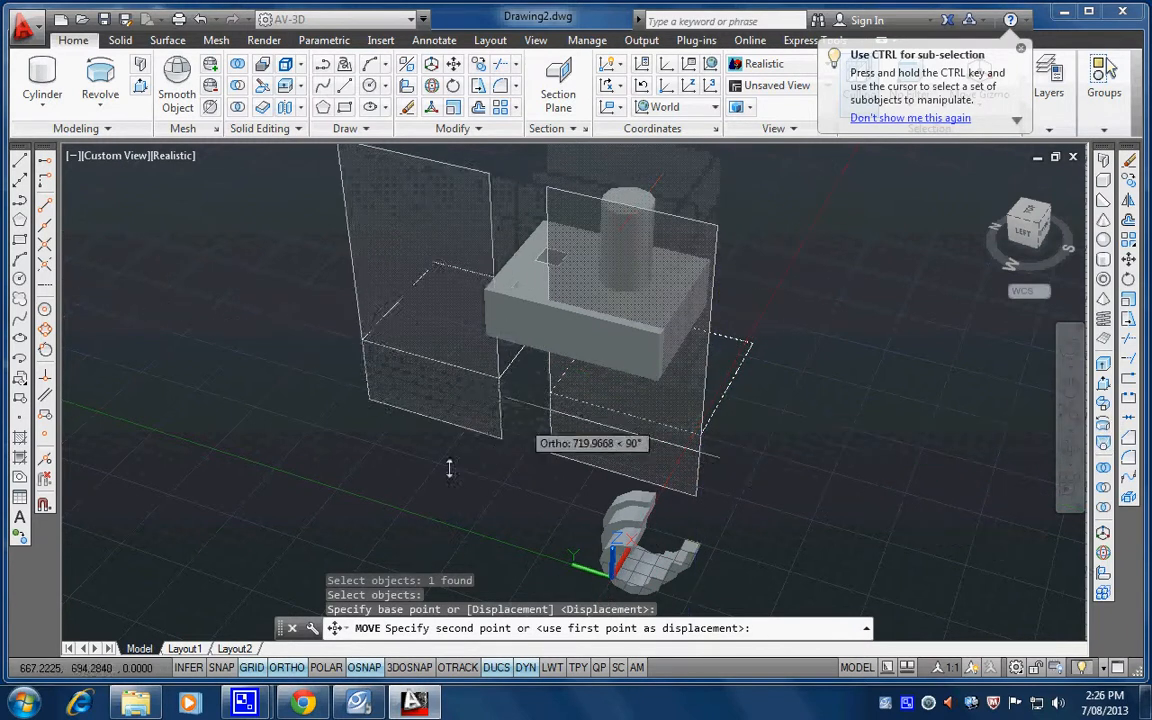
left_click(287, 667)
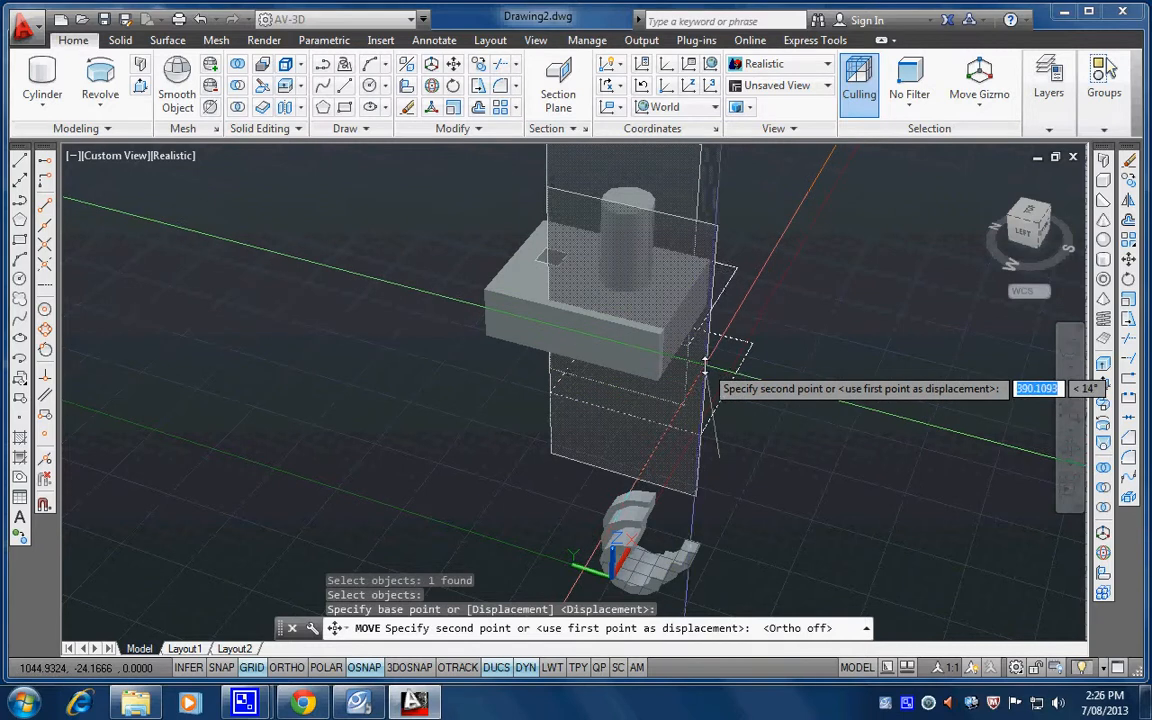
middle_click_drag(710, 363, 714, 410, "shift")
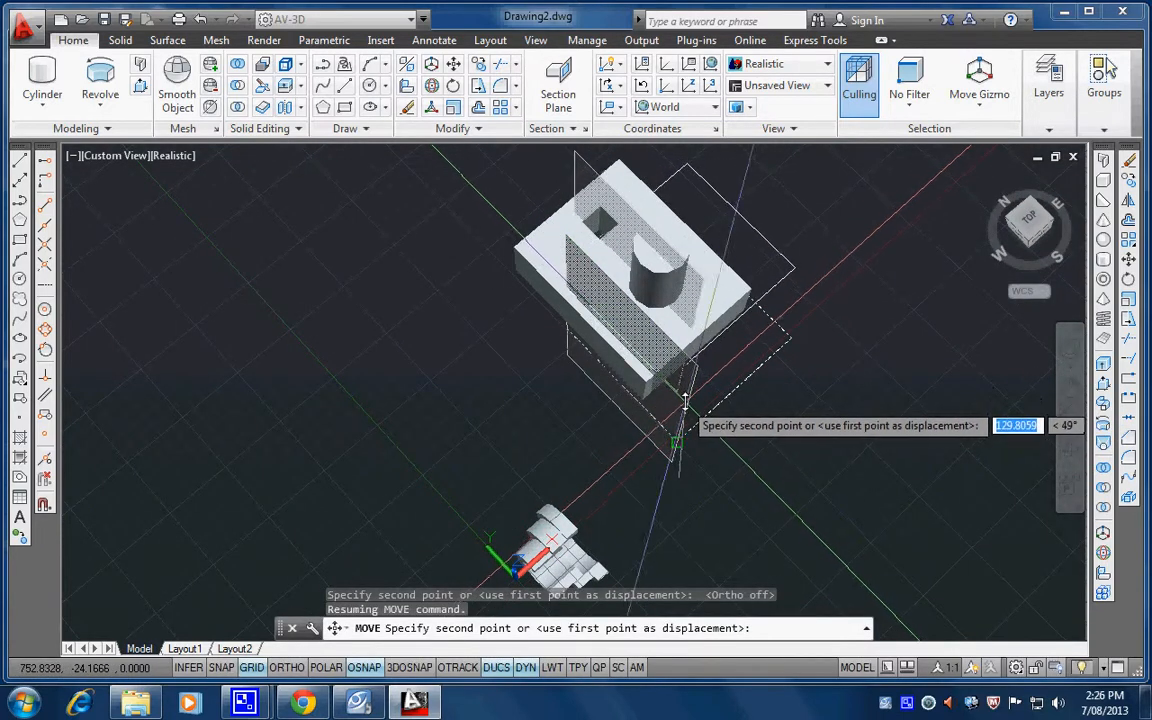
left_click(689, 396)
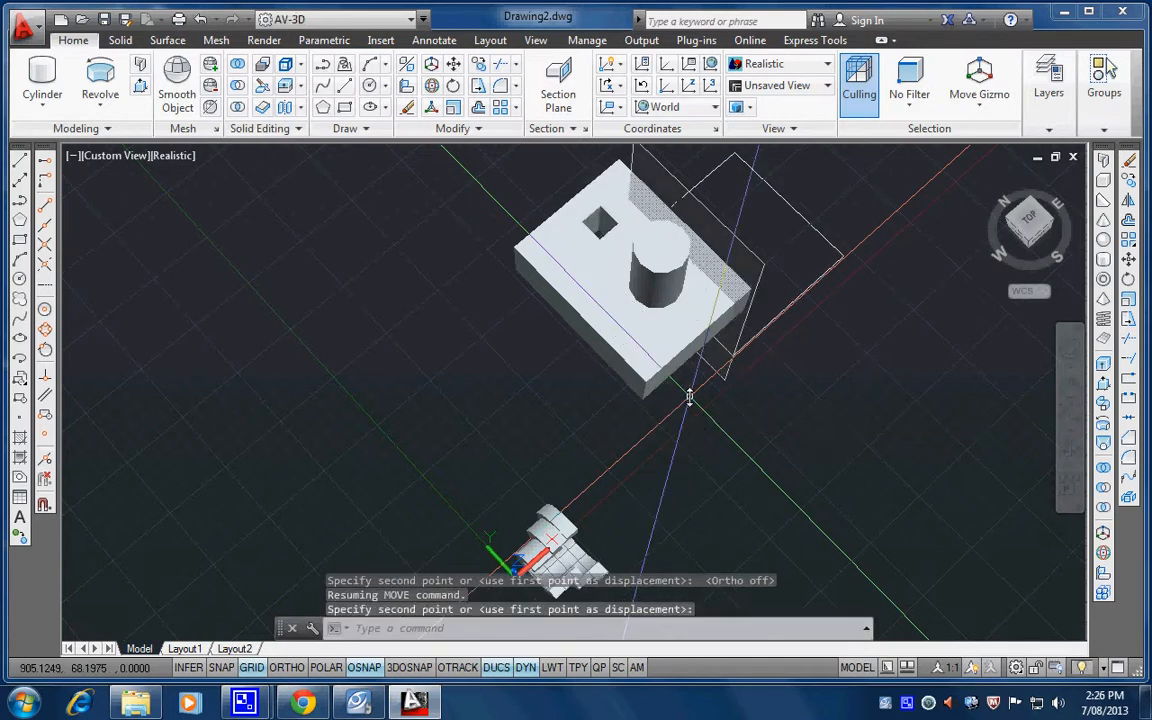
Step: Move the section plane back so it cuts through the upright cylinder, with object snap off
key("Return")
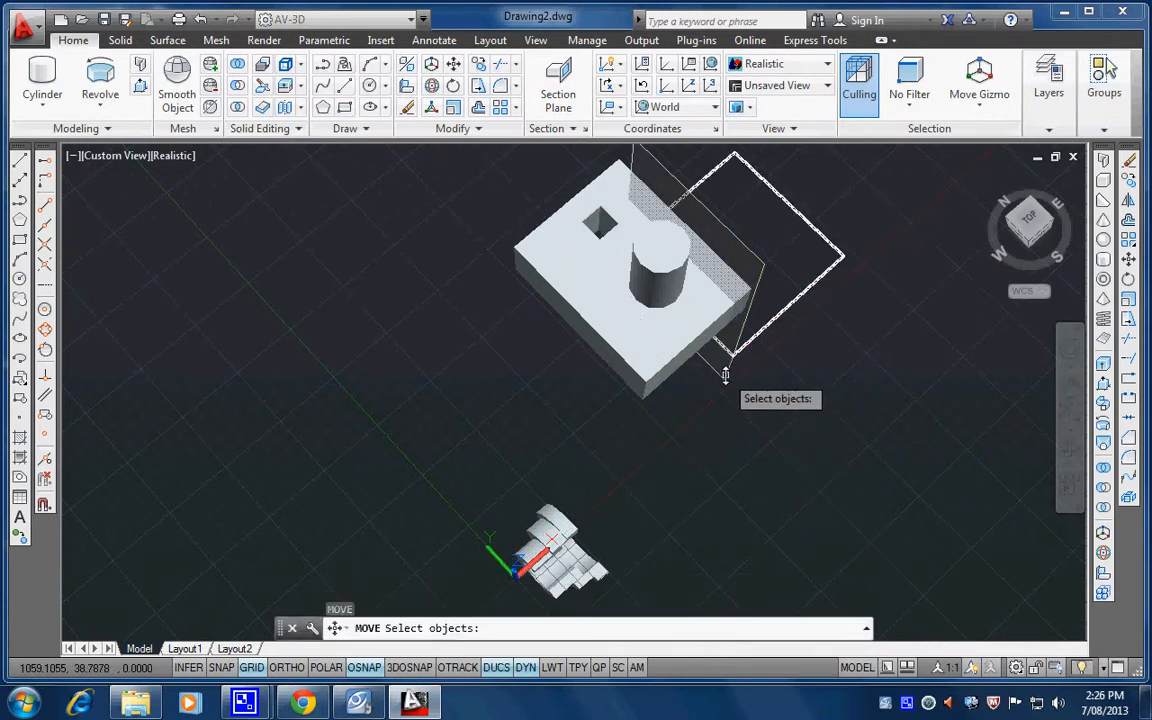
left_click(728, 368)
key("Return")
left_click(739, 413)
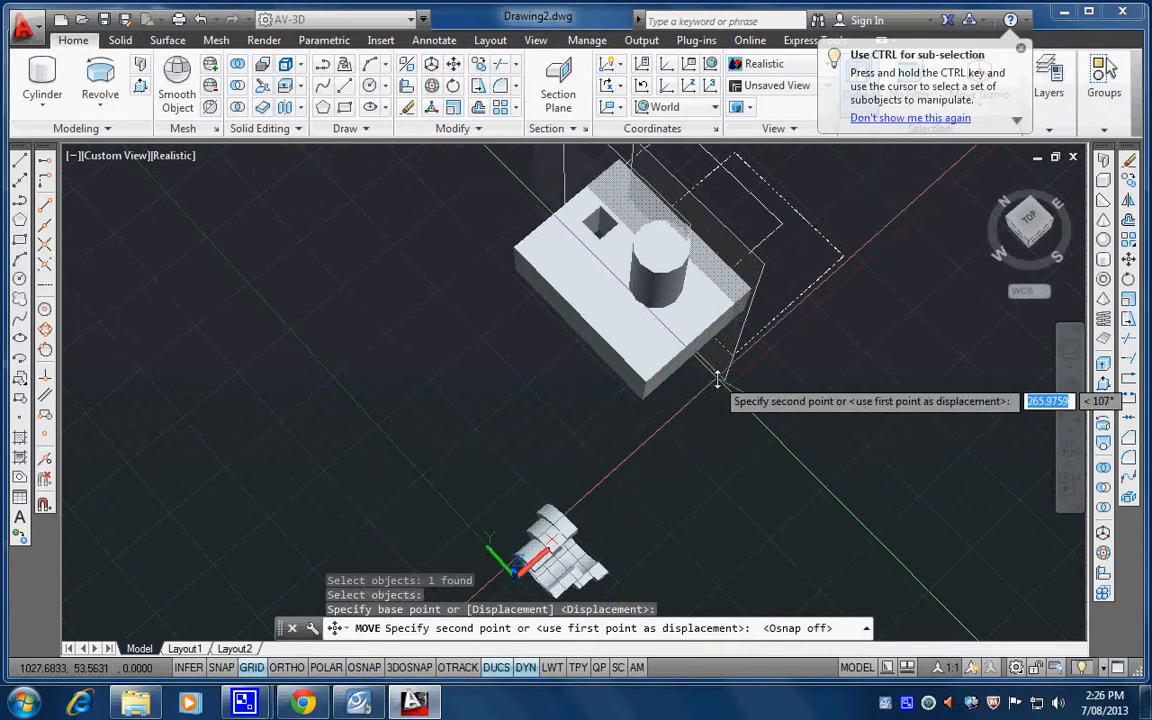
left_click(737, 428)
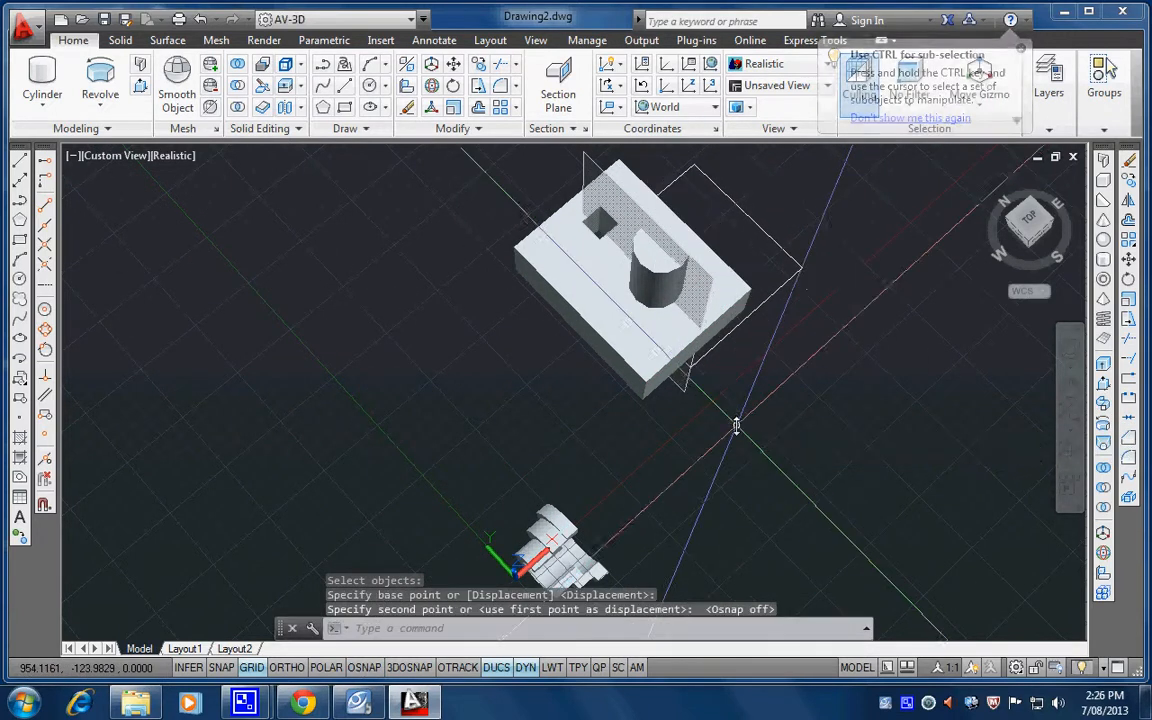
Step: Stretch three sides of the section boundary outward so that it extends past the block
middle_click_drag(767, 455, 594, 410, "shift")
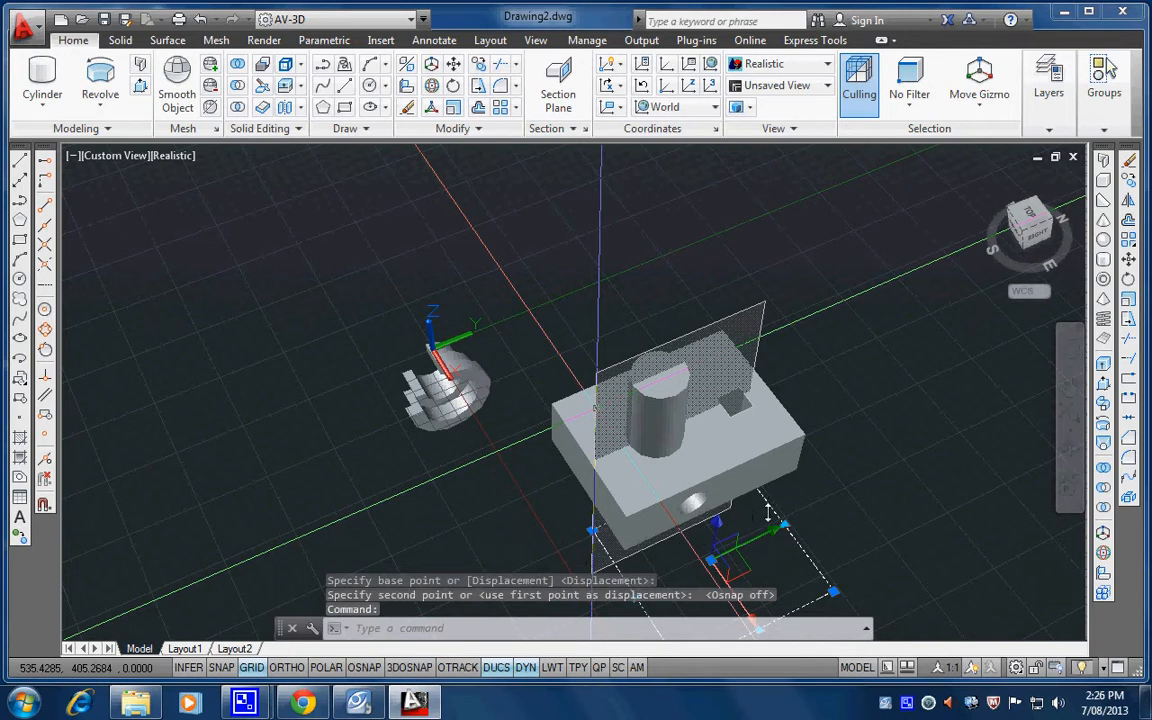
middle_click_drag(768, 513, 768, 403)
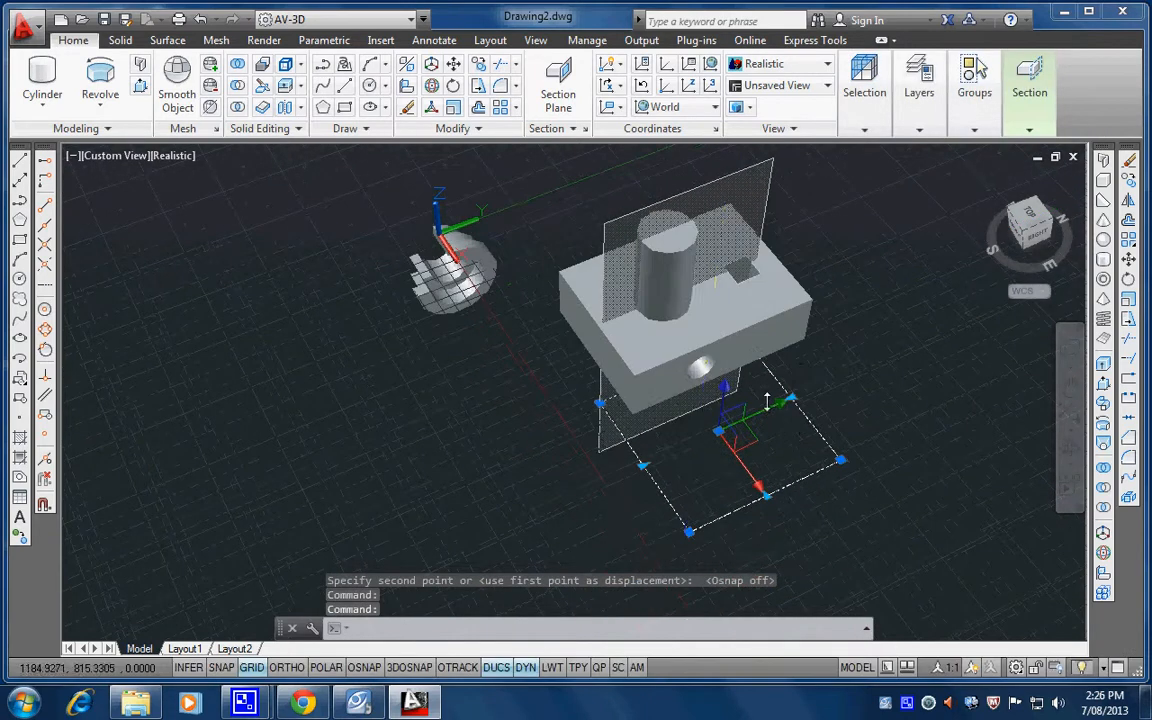
left_click(642, 466)
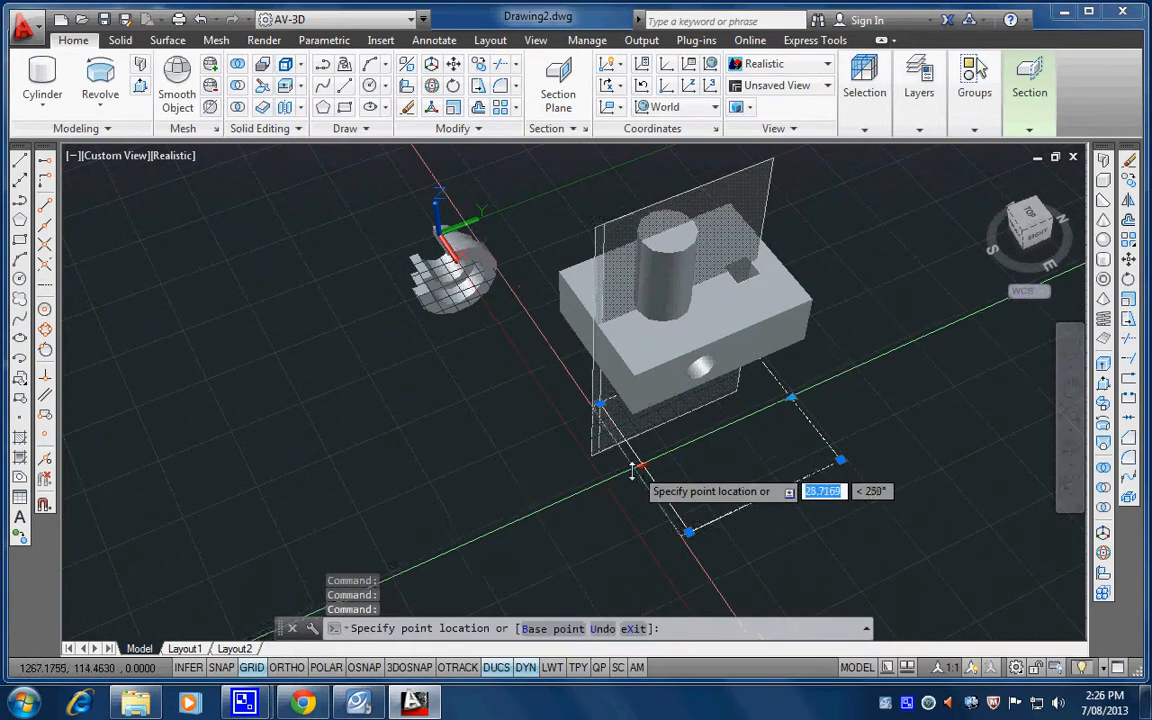
left_click(592, 487)
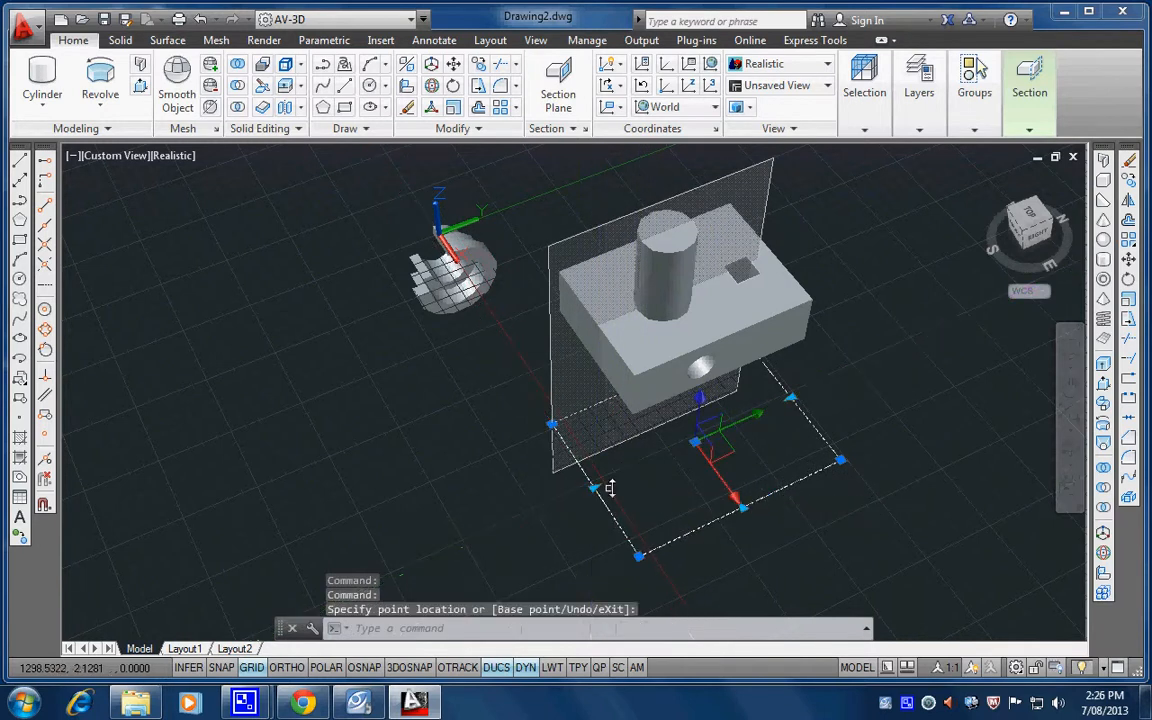
left_click(795, 397)
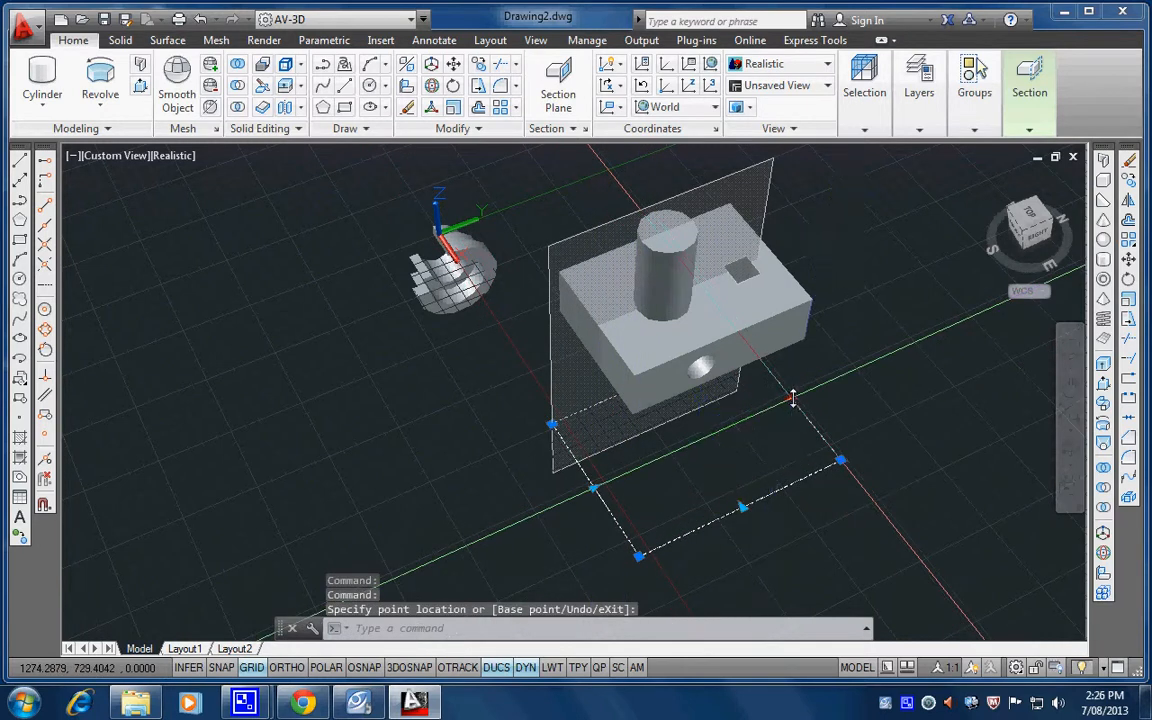
left_click(848, 370)
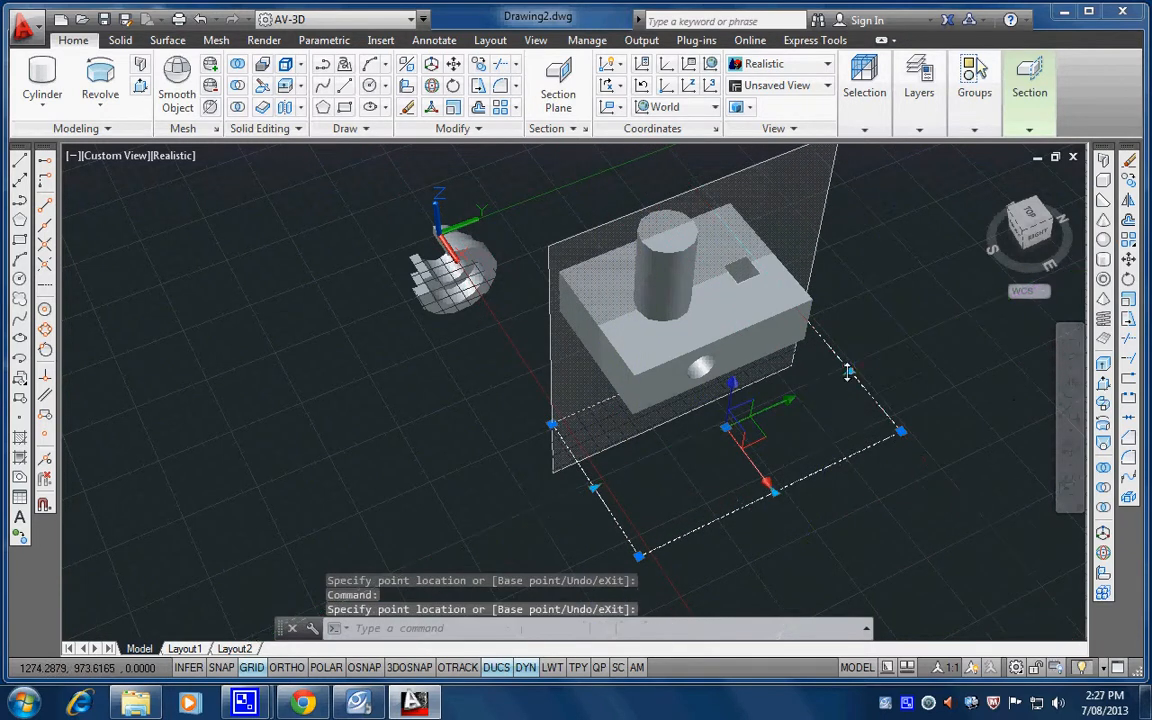
left_click(774, 490)
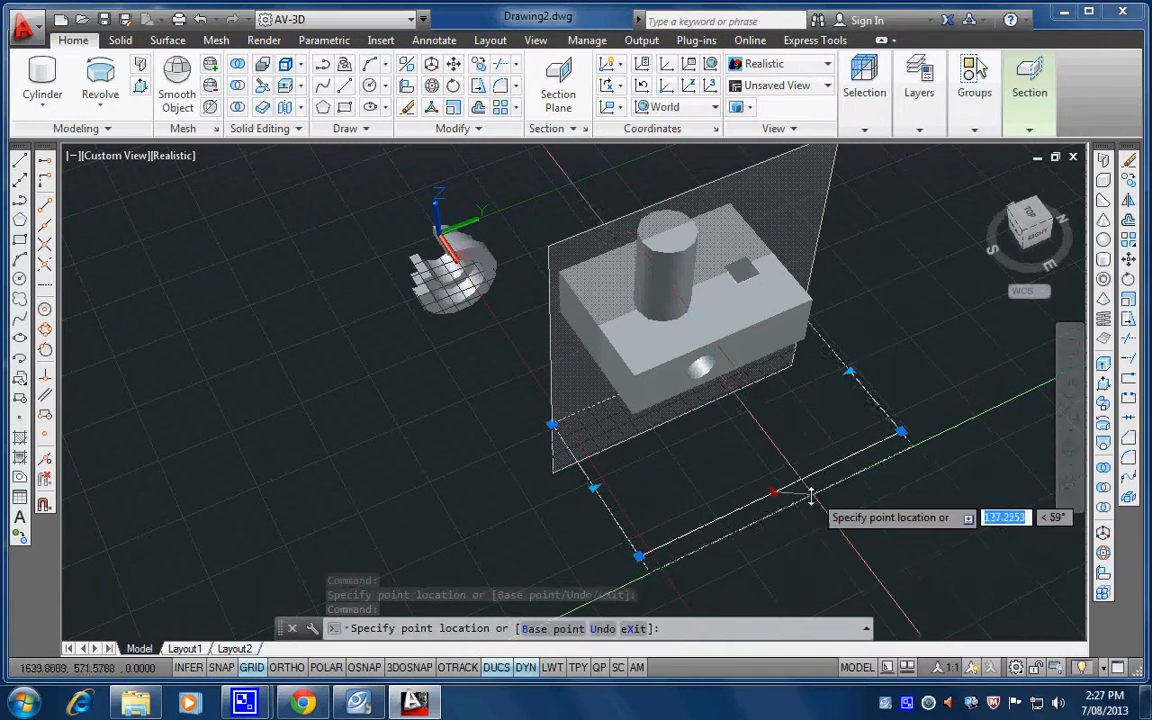
left_click(792, 500)
Step: Flip the section plane's cutting direction to show the opposite half of the block
middle_click_drag(782, 530, 800, 505, "shift")
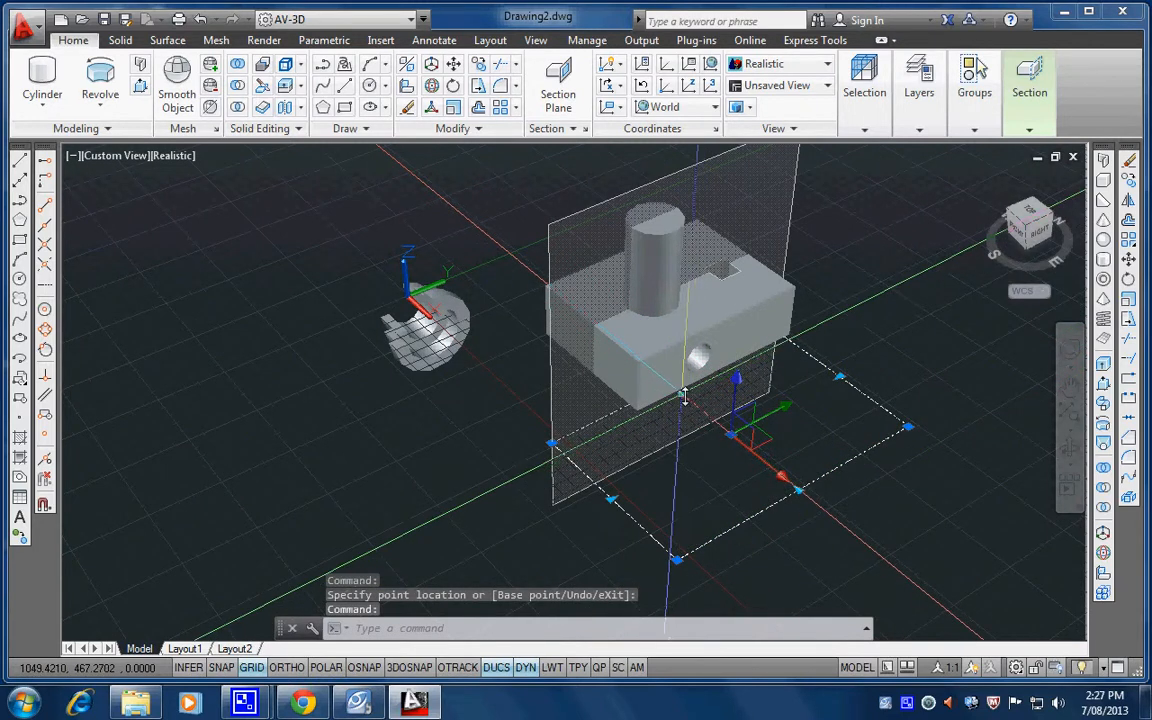
scroll(683, 395, "up", 4)
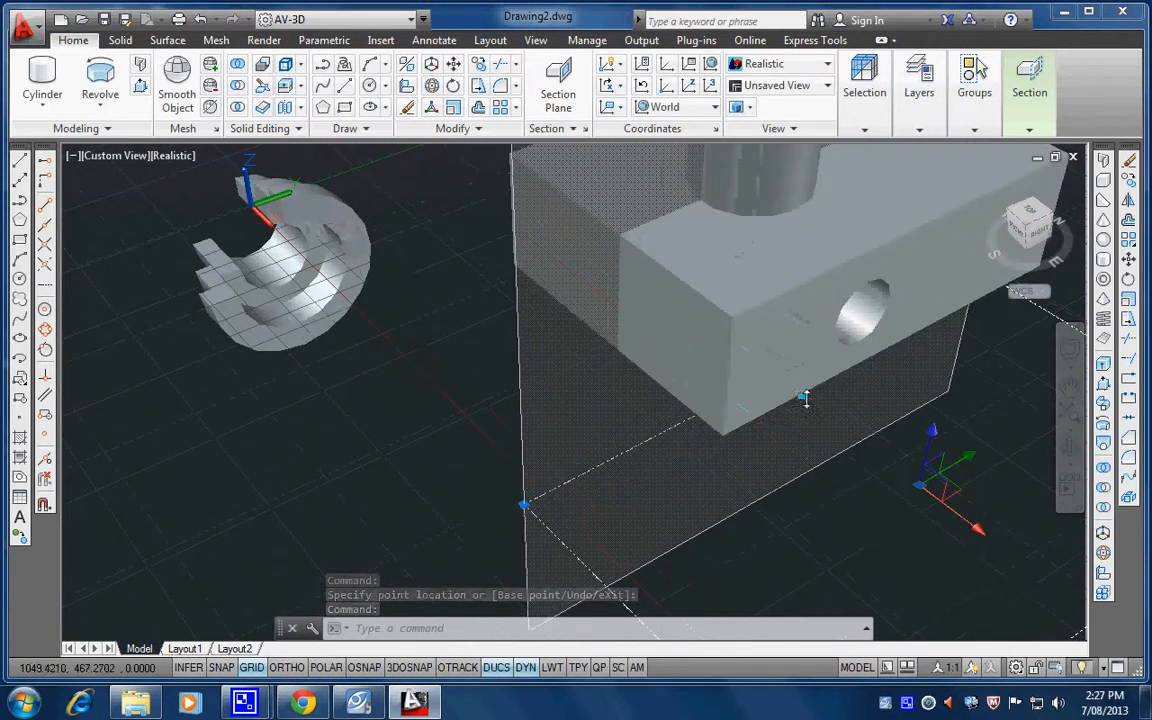
left_click(804, 397)
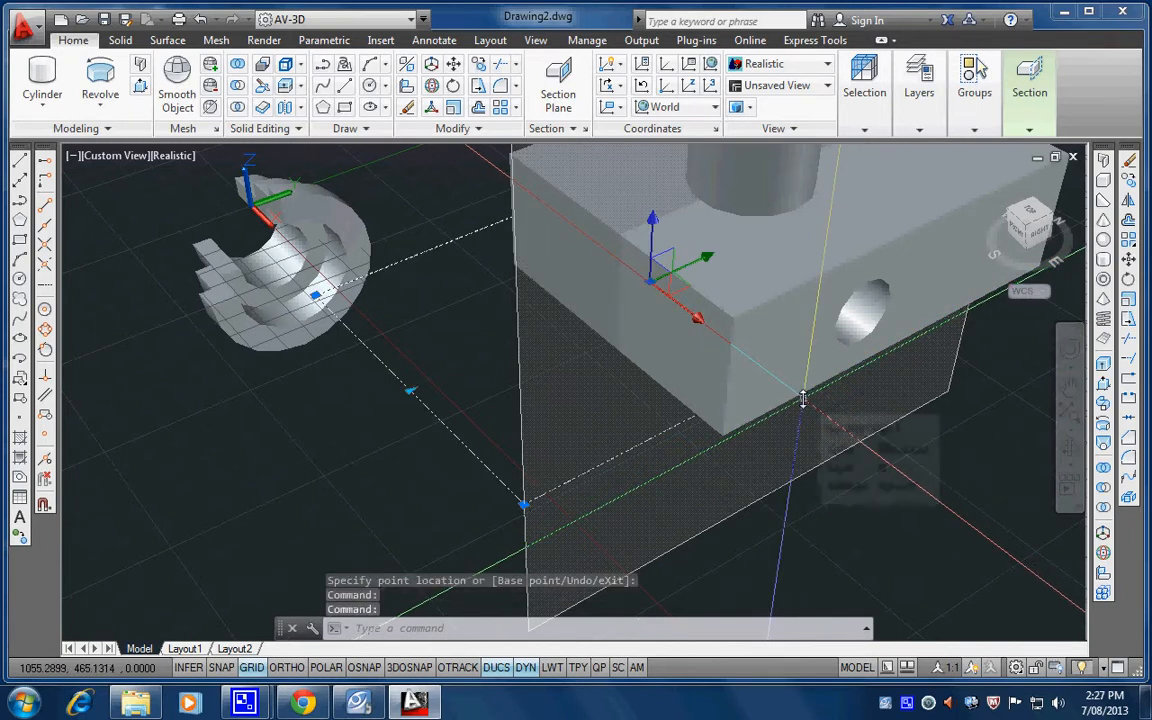
Step: Try erasing the stepped revolved solid while the section plane is still selected, and undo the erasure
middle_click_drag(817, 432, 879, 306, "shift")
middle_click_drag(605, 270, 805, 373, "shift")
middle_click_drag(679, 363, 700, 348, "shift")
middle_click_drag(778, 345, 617, 345, "shift")
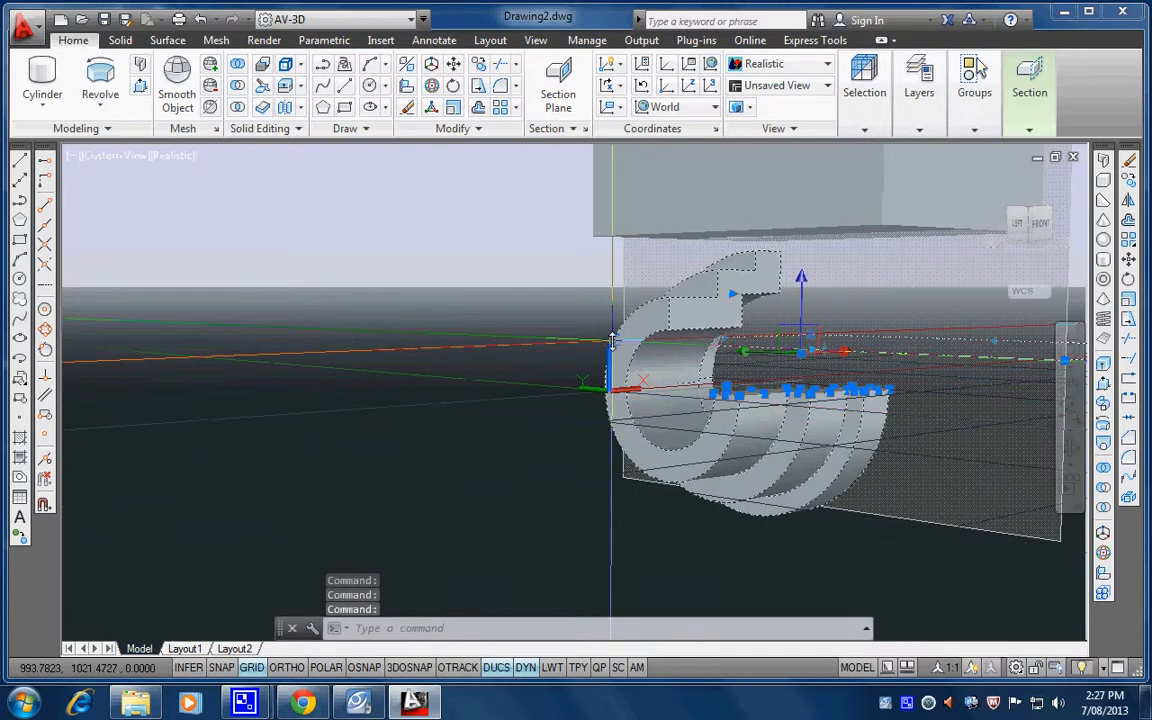
key("Delete")
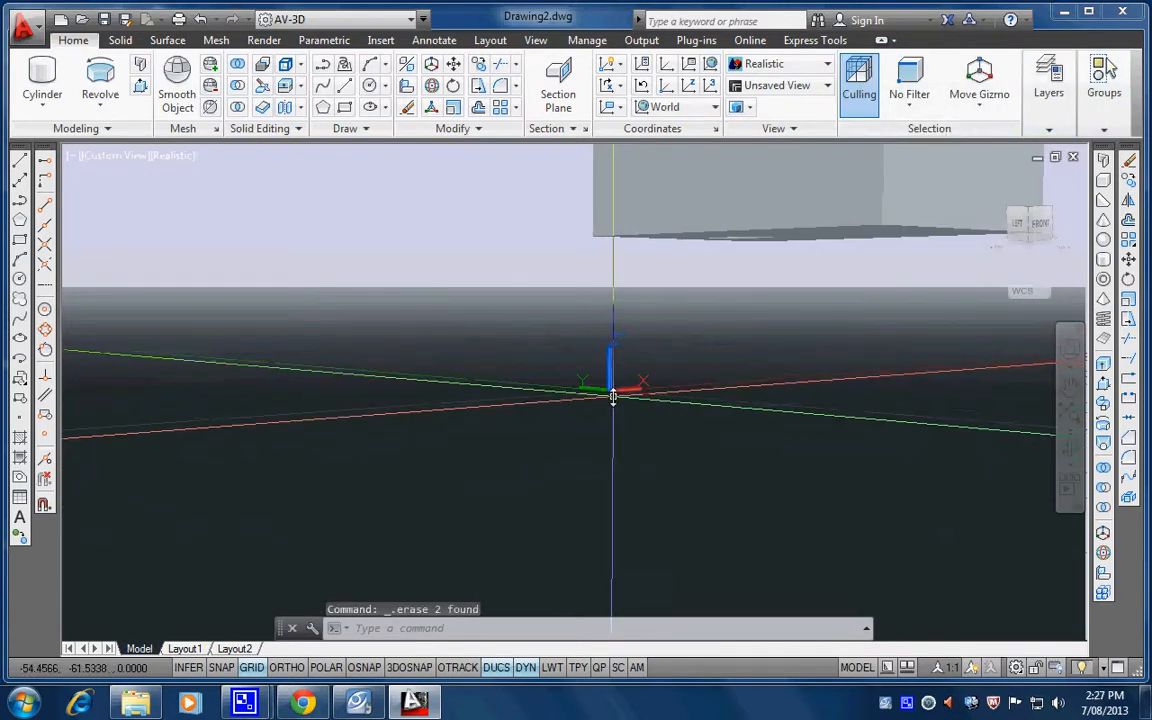
key("ctrl+z")
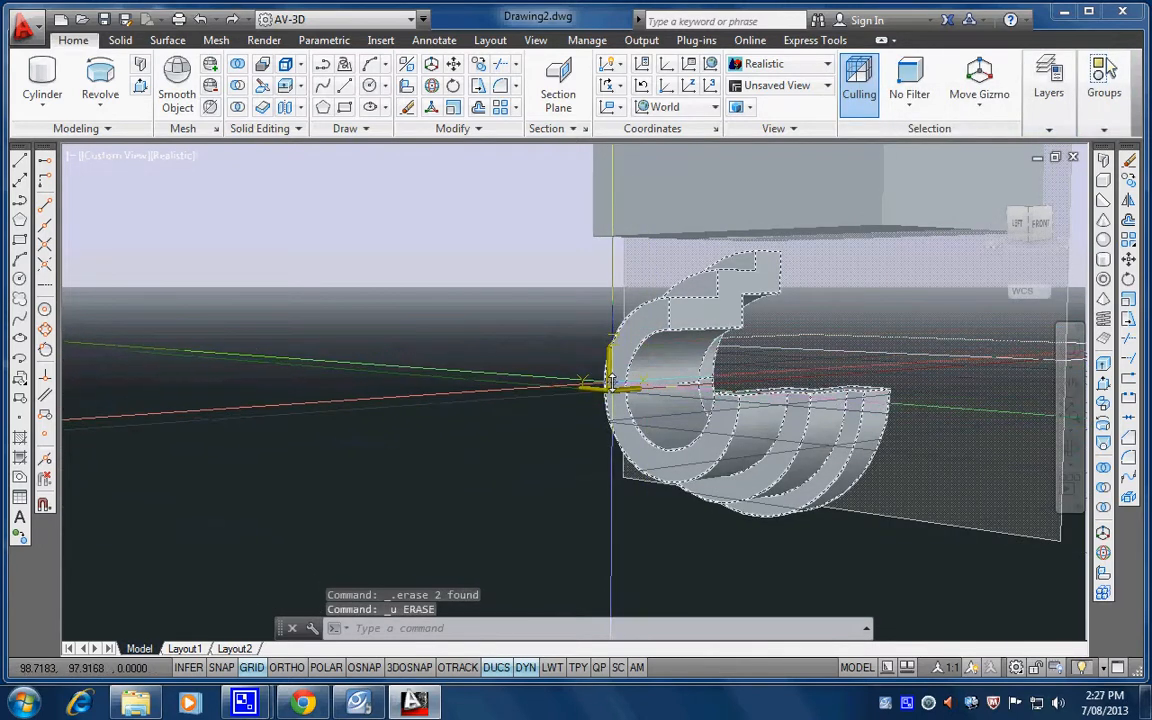
key("Escape")
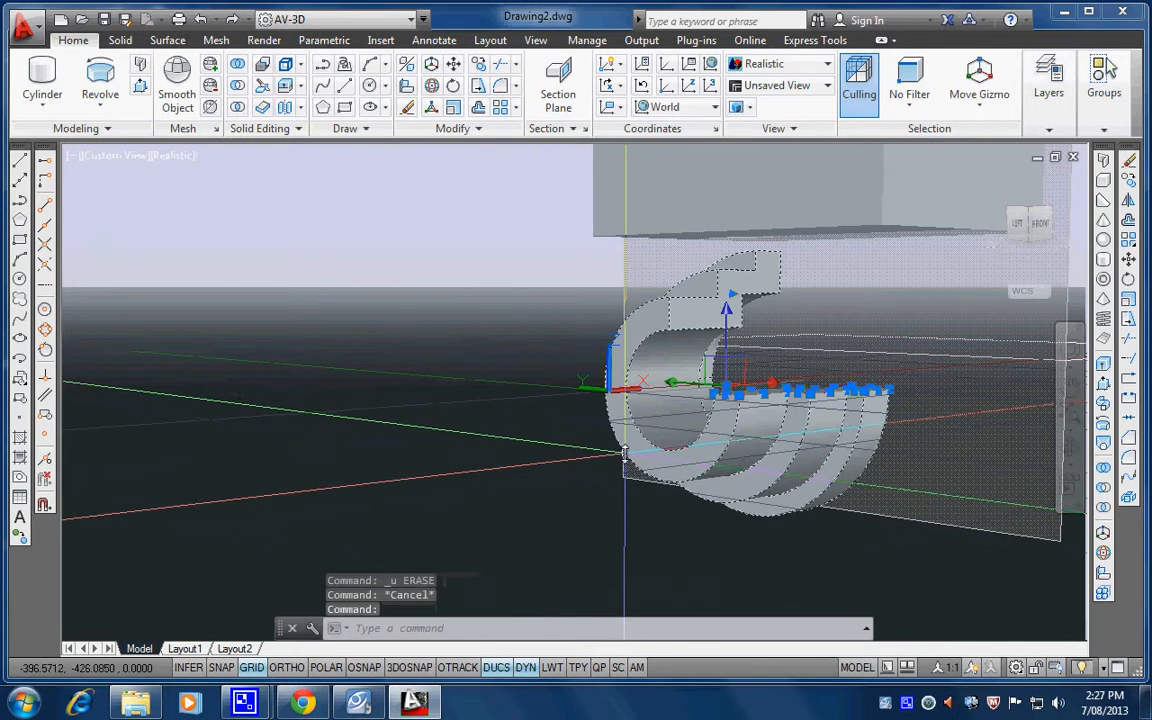
Step: Erase the stepped revolved solid beneath the block
key("Delete")
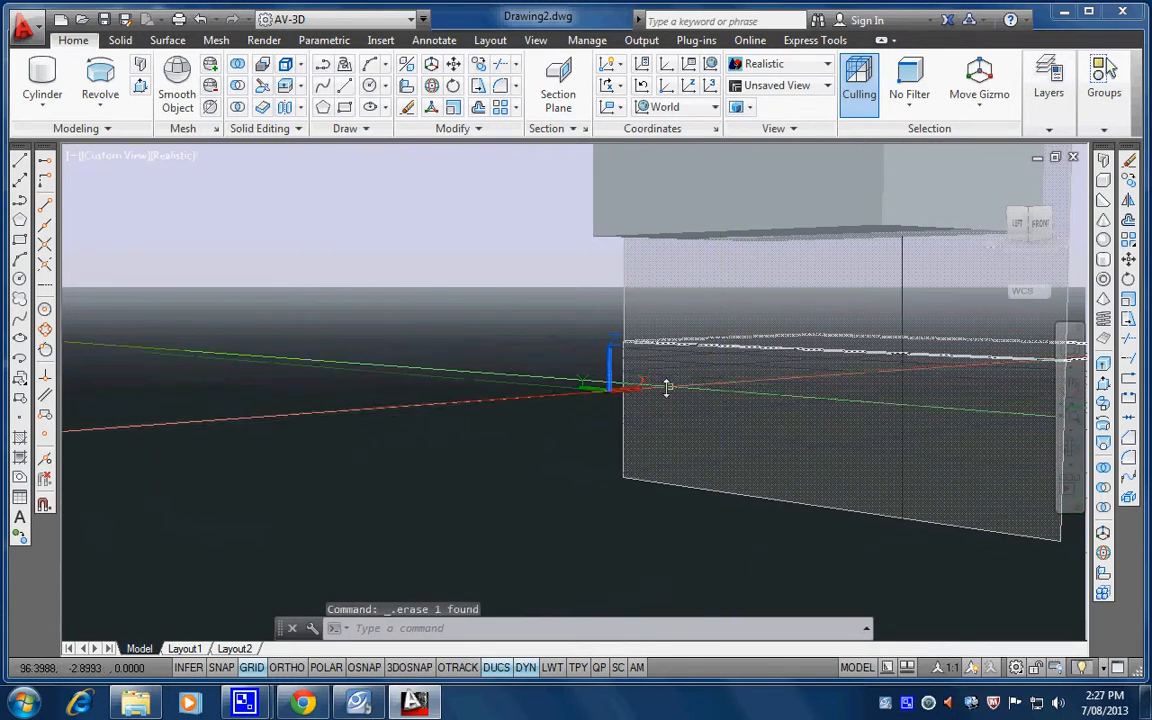
Step: Try the section object's Volume and Plane states in place of Boundary
left_click(623, 418)
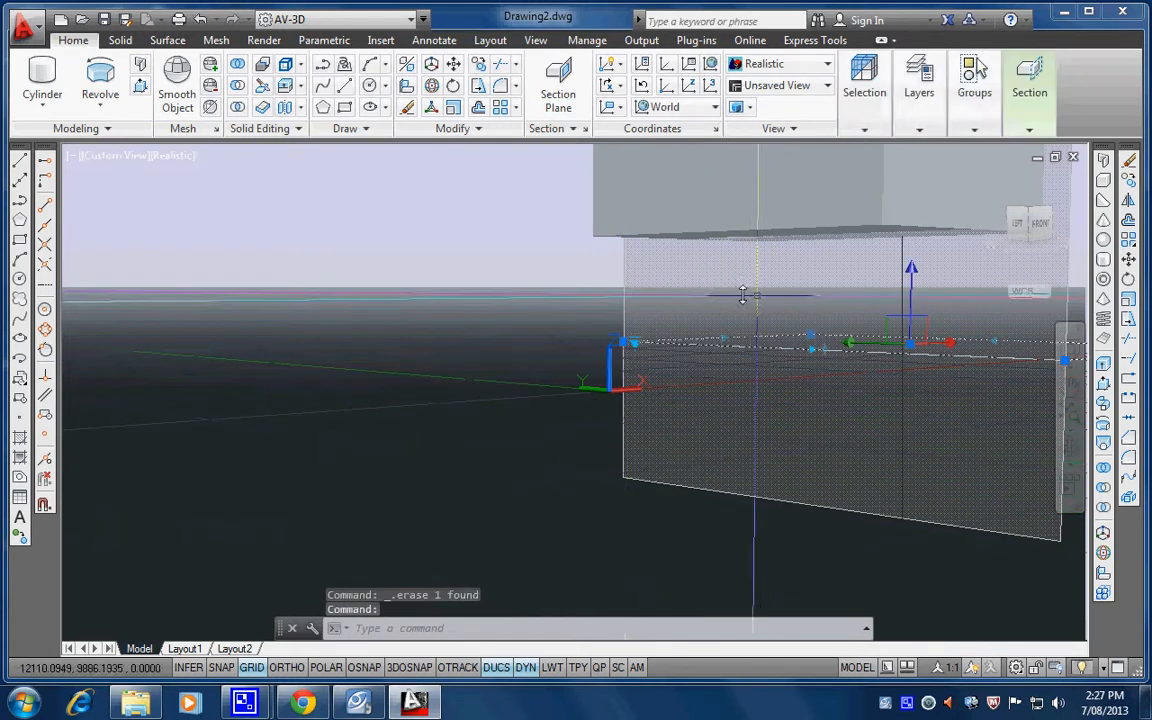
left_click(633, 342)
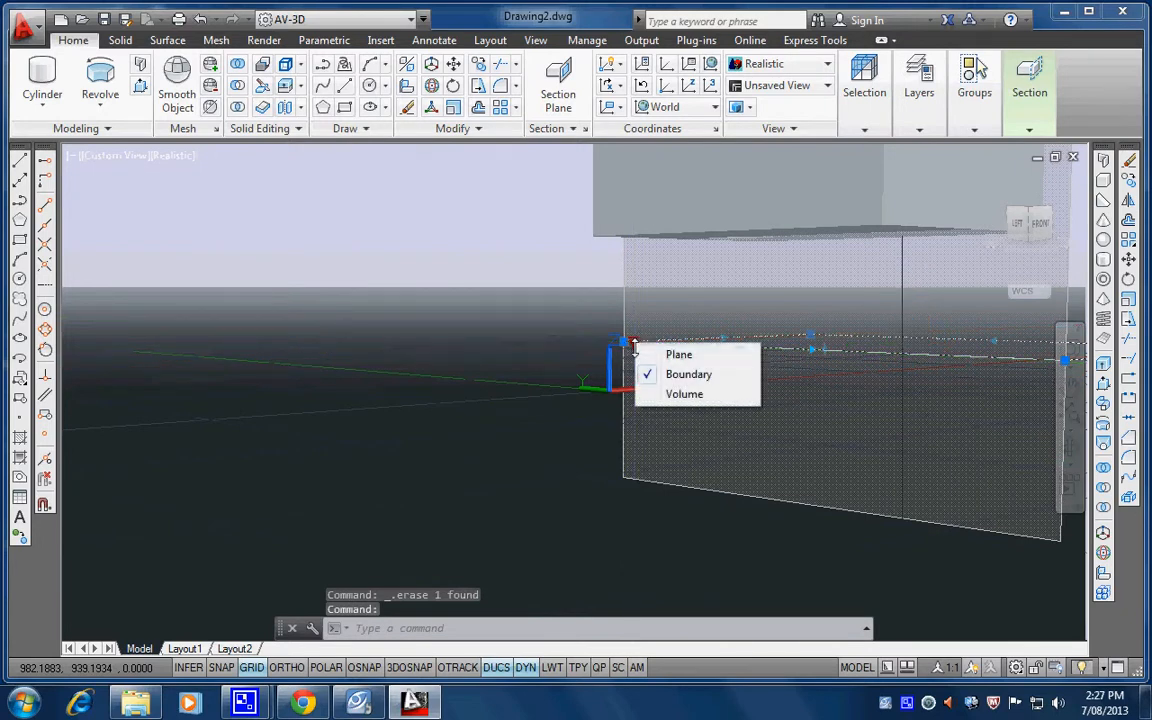
left_click(676, 393)
mouse_move(676, 393)
middle_mouse_down("shift")
mouse_move(609, 417)
mouse_move(702, 406)
mouse_move(661, 404)
middle_mouse_up("shift")
left_click(629, 346)
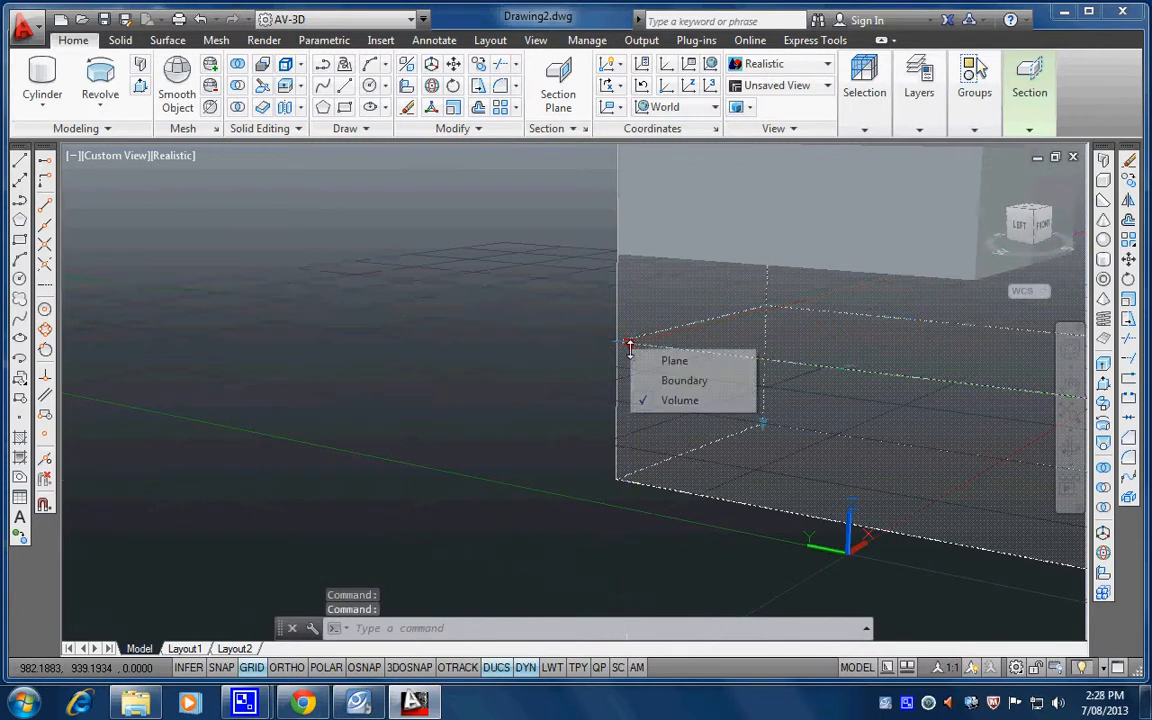
left_click(664, 362)
middle_click_drag(698, 400, 752, 428, "shift")
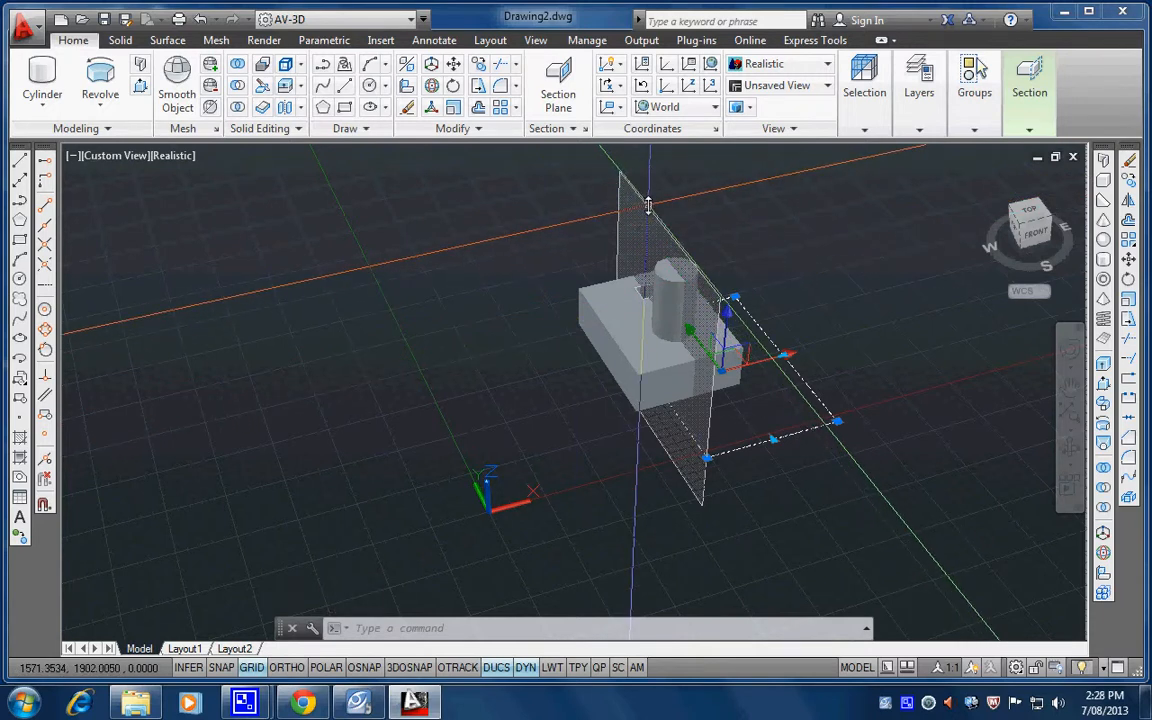
Step: Activate Live Section for the section plane in its live section settings
right_click(651, 212)
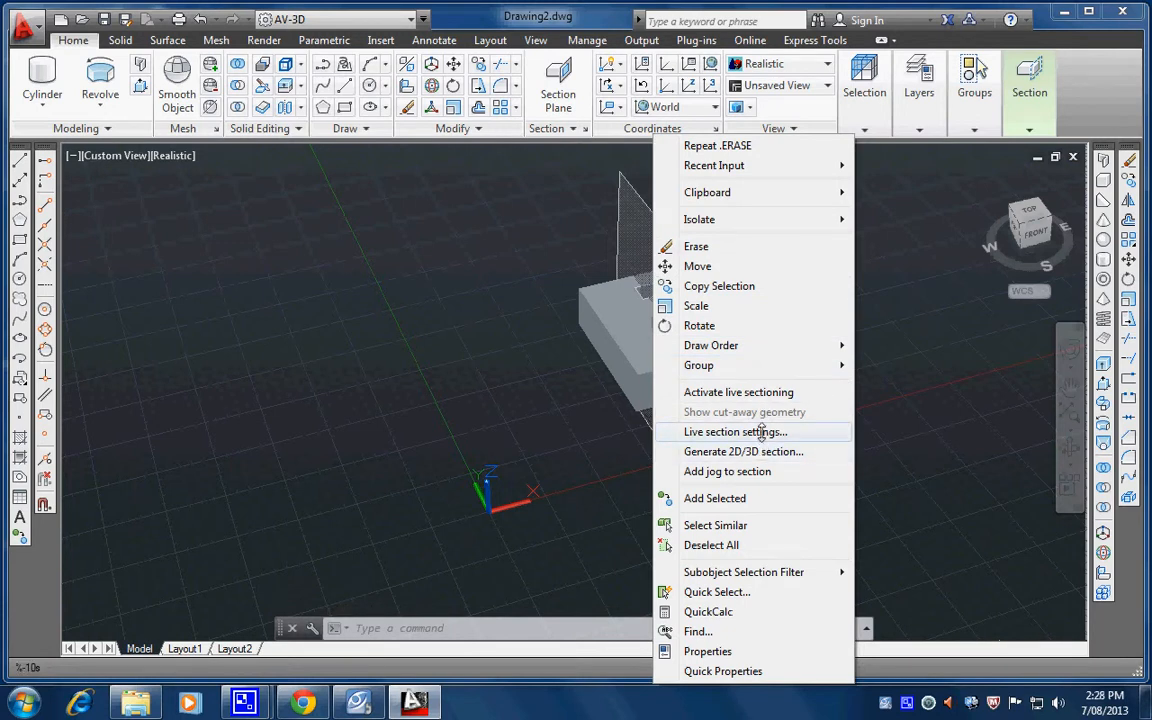
left_click(762, 431)
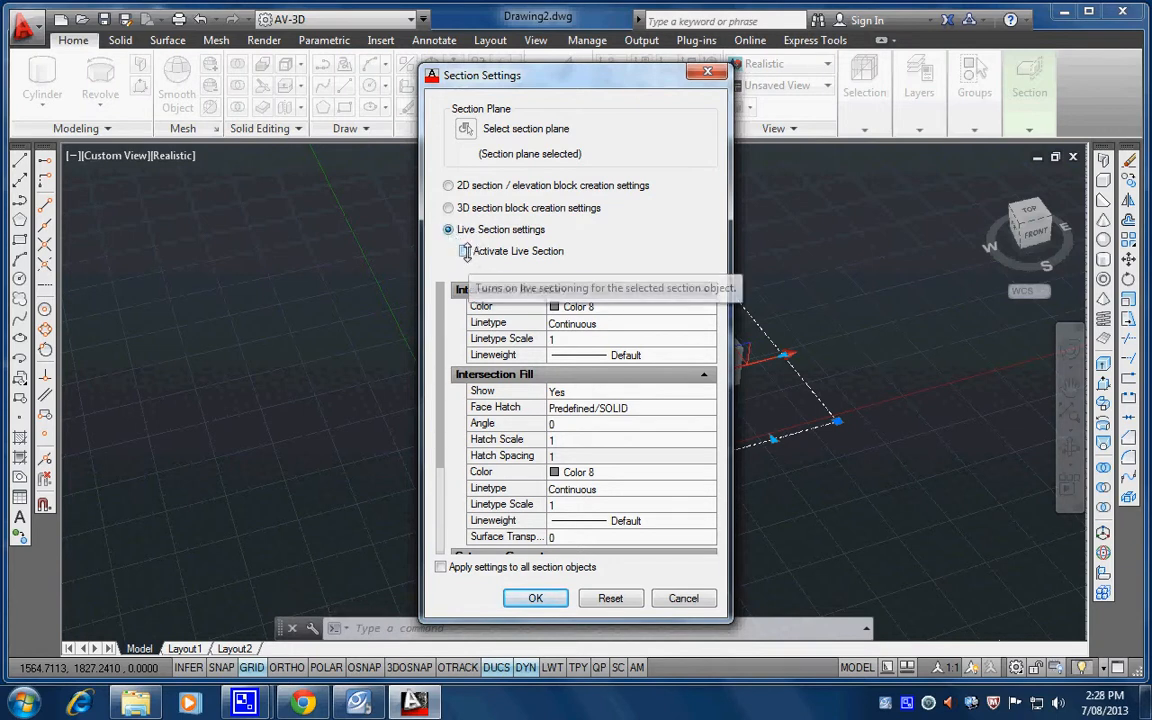
left_click(465, 252)
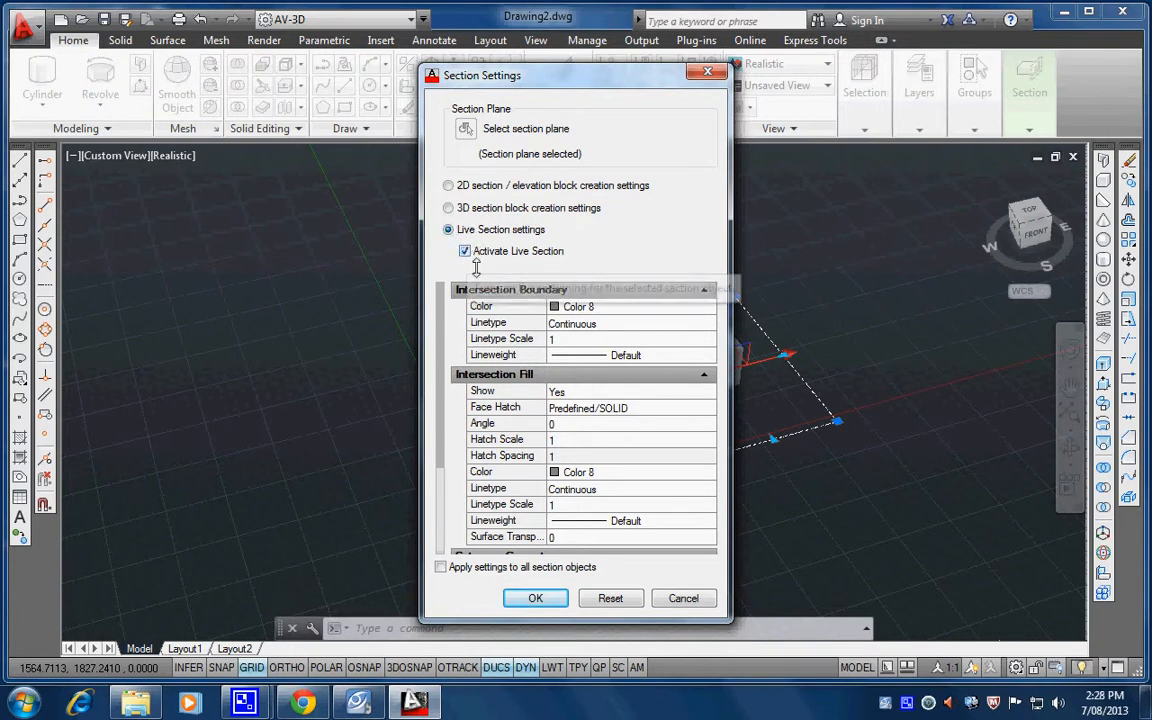
left_click(538, 598)
Step: Try erasing the square outline at the block's hole while the section plane is still selected, and undo the erasure
middle_click_drag(716, 456, 744, 405, "shift")
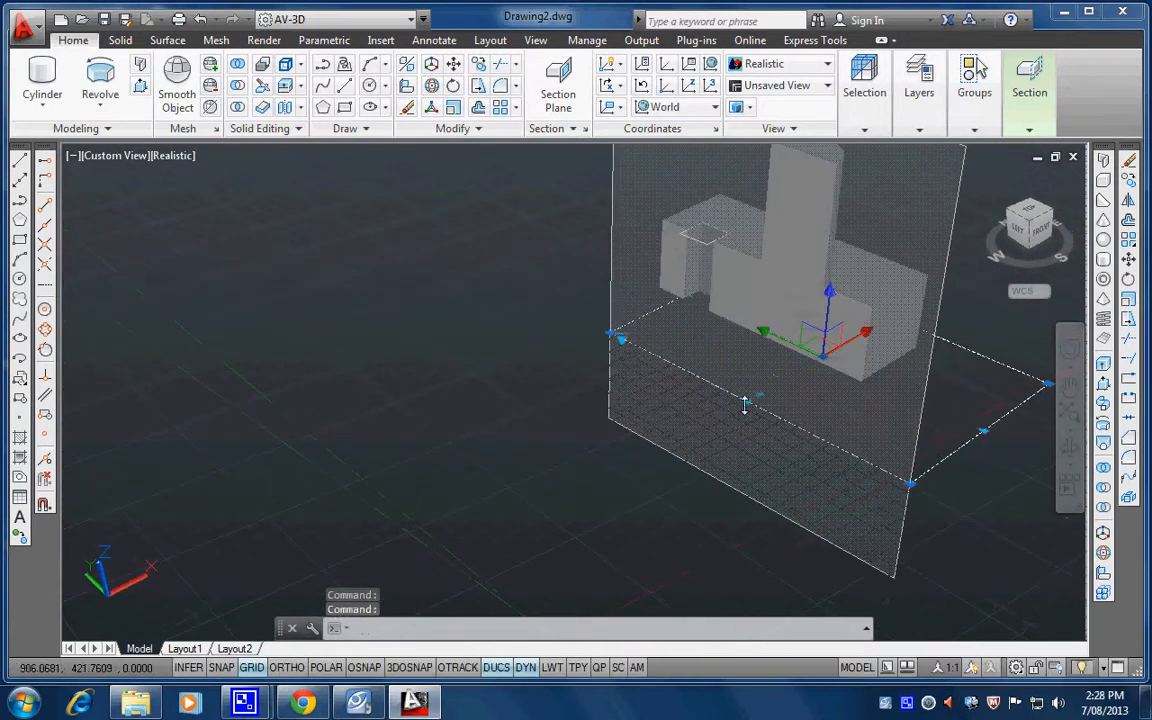
middle_click_drag(718, 299, 589, 373, "shift")
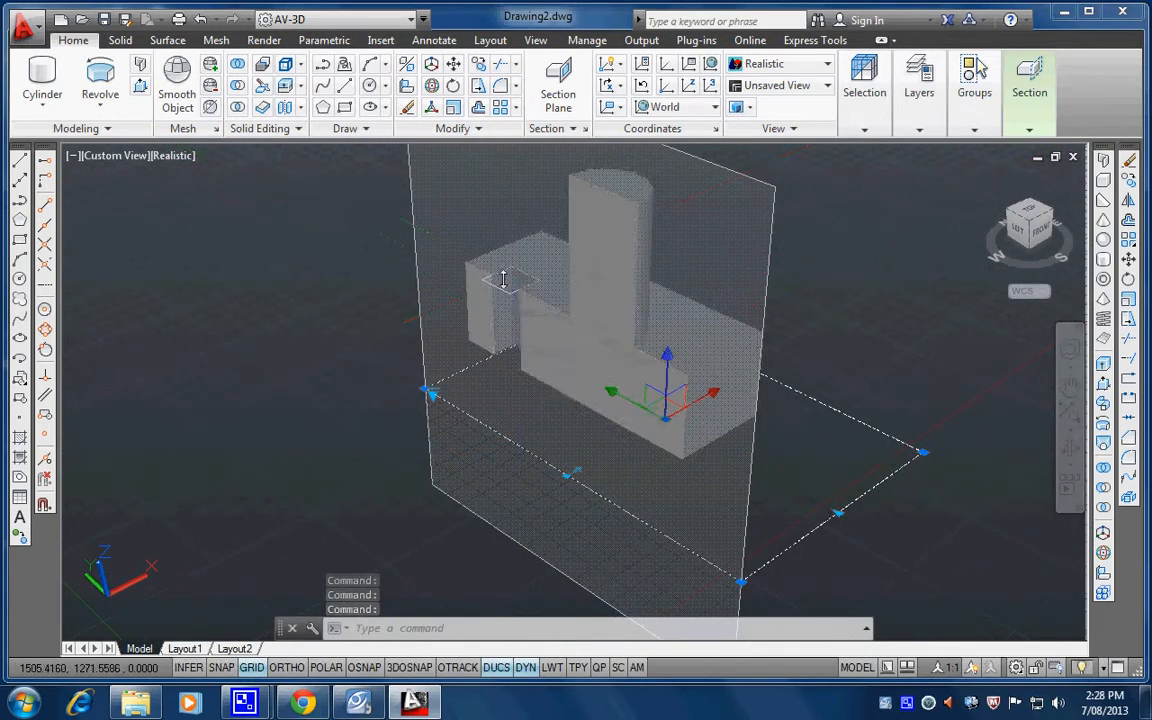
scroll(505, 292, "up", 4)
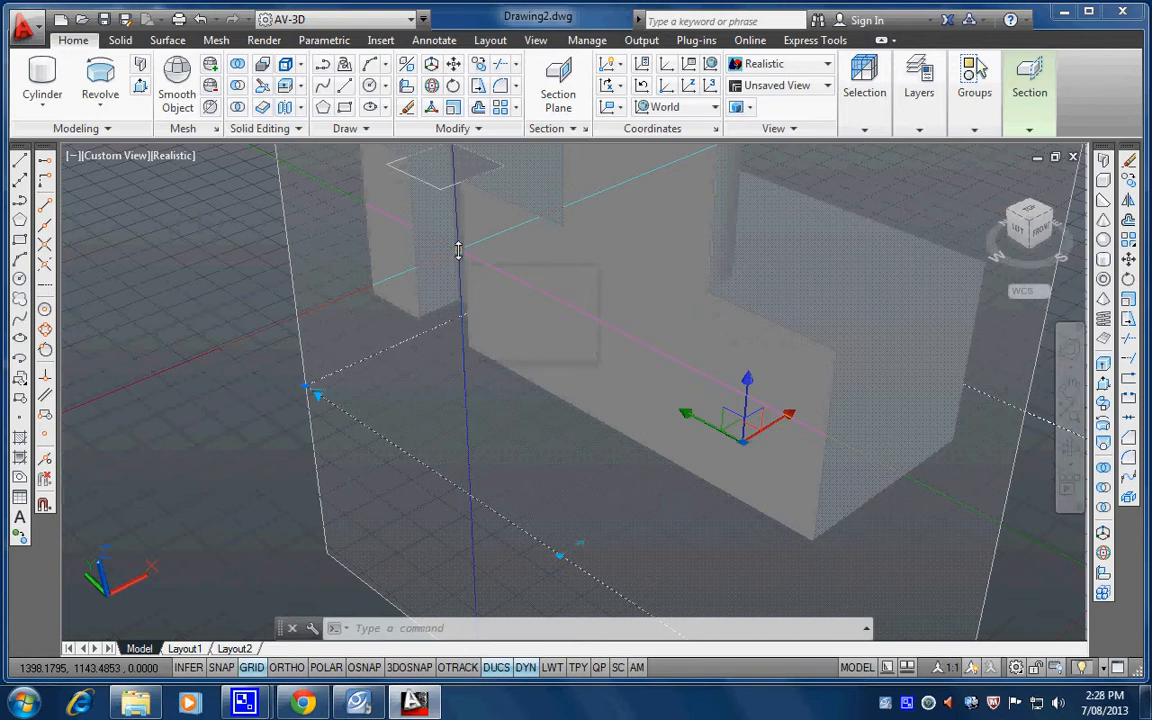
left_click(424, 183)
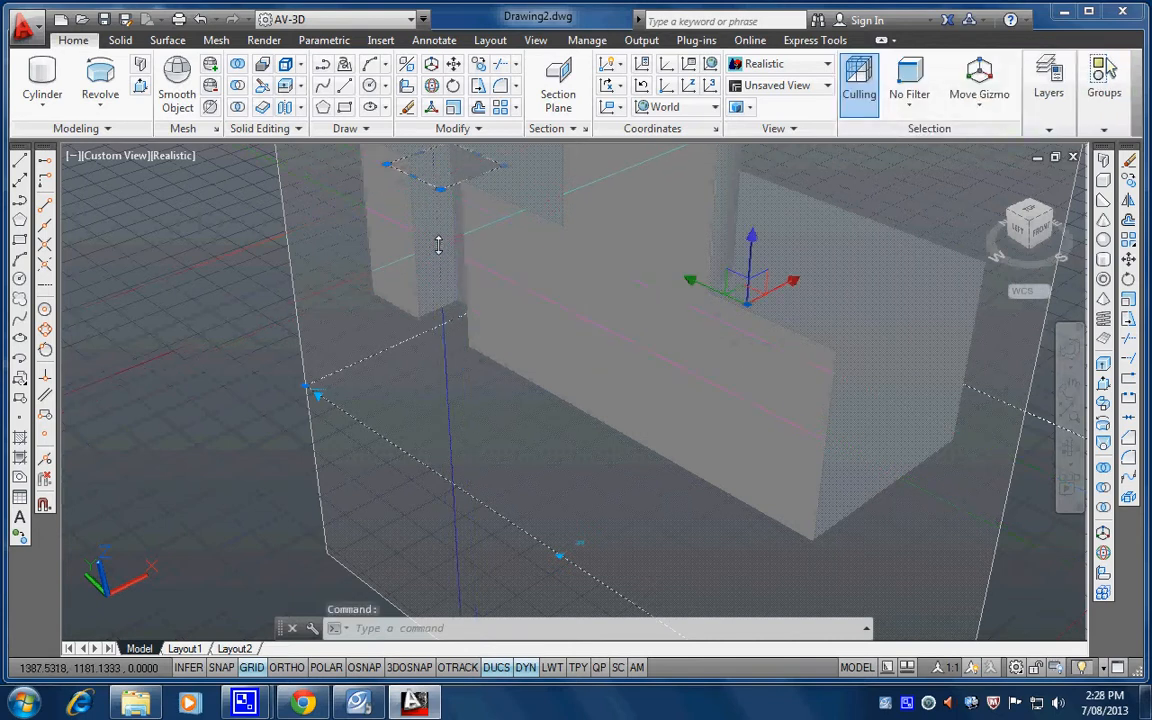
key("Delete")
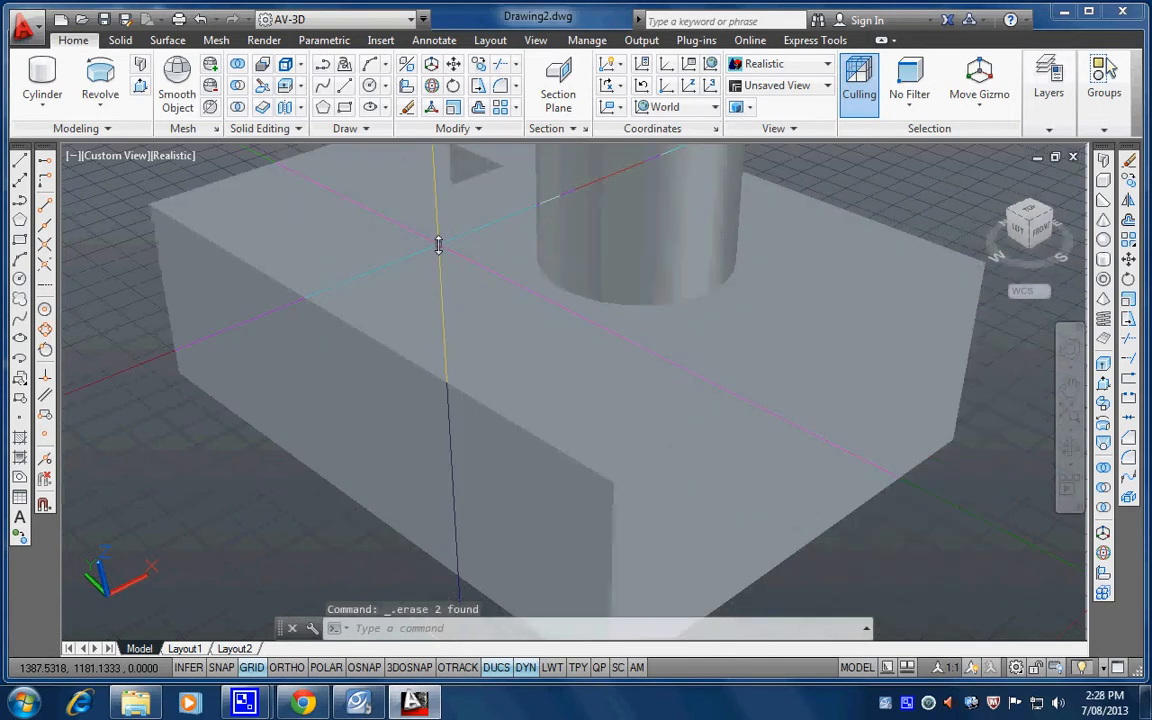
key("ctrl+z")
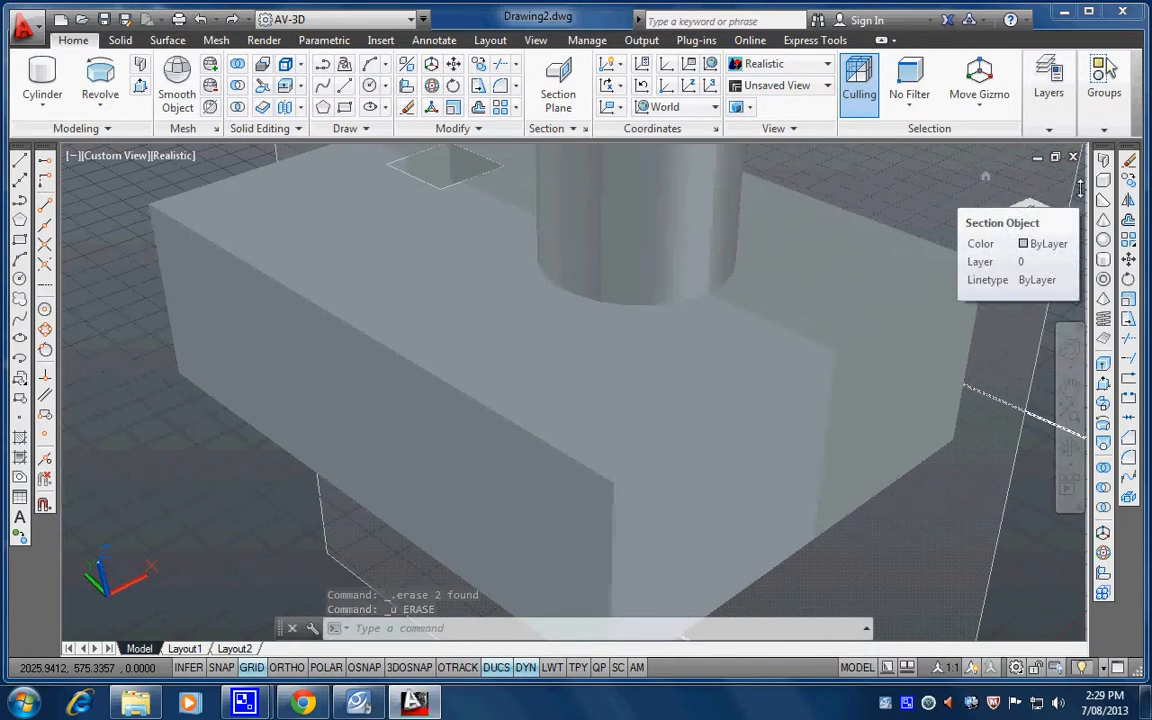
Step: Turn live sectioning off and on again for the section plane, leaving nothing selected
scroll(270, 432, "down", 5)
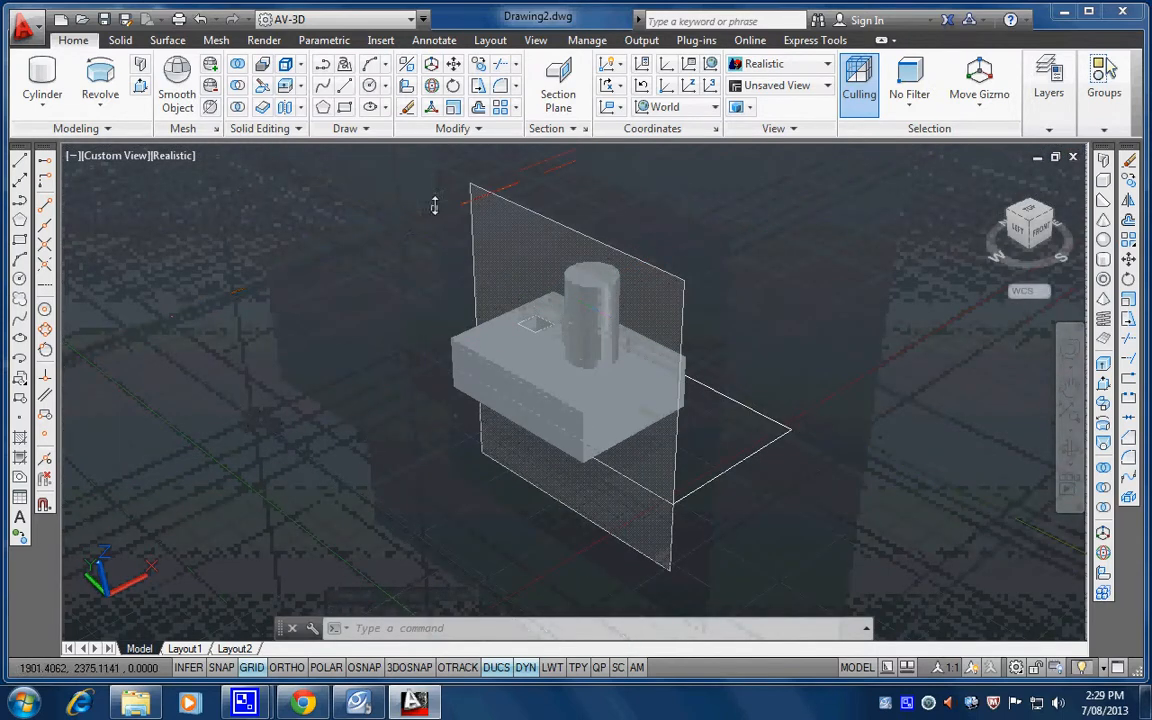
left_click(477, 190)
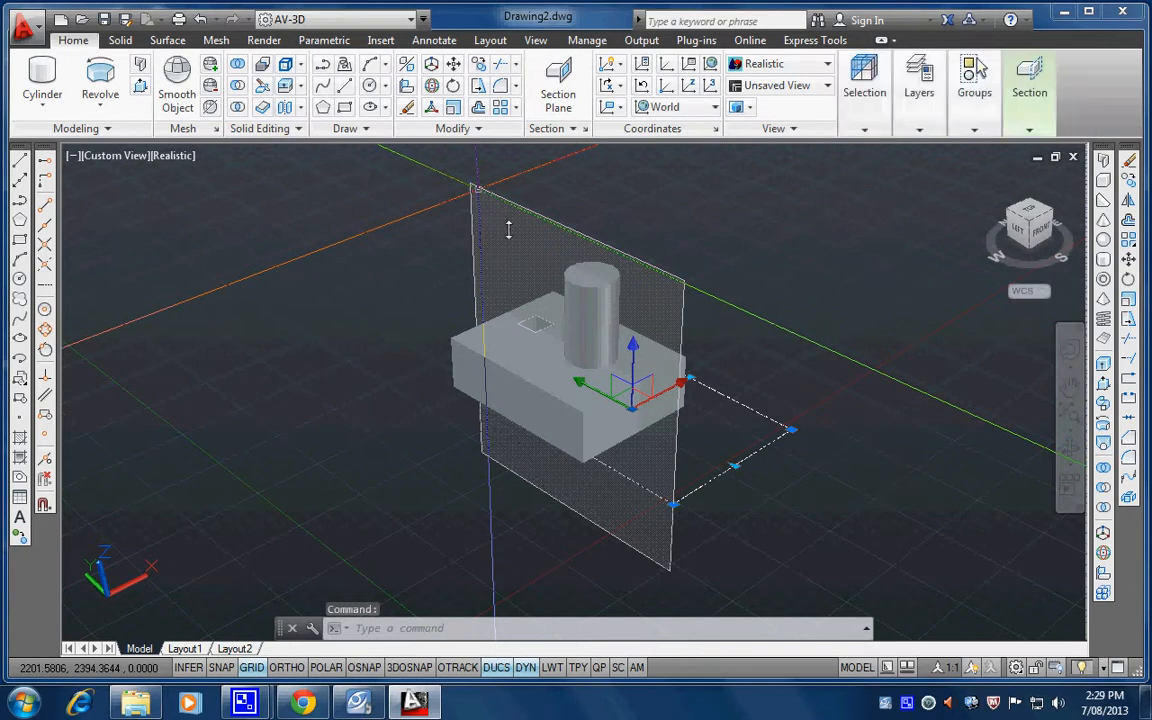
right_click(510, 200)
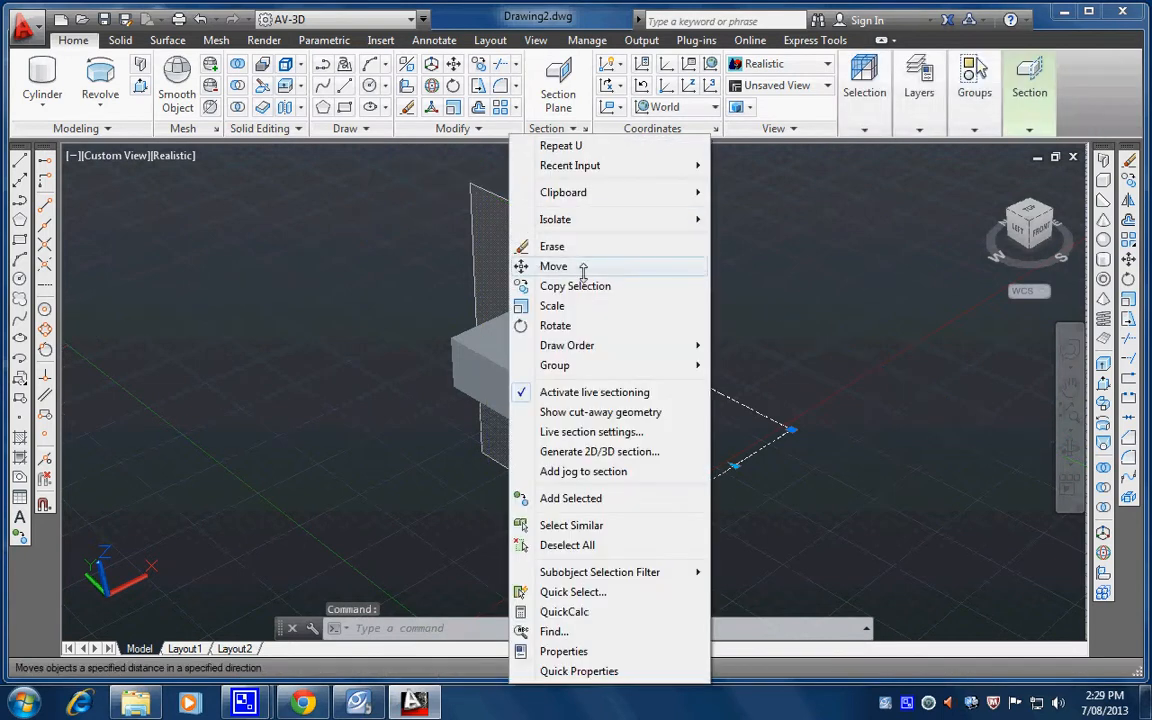
left_click(616, 392)
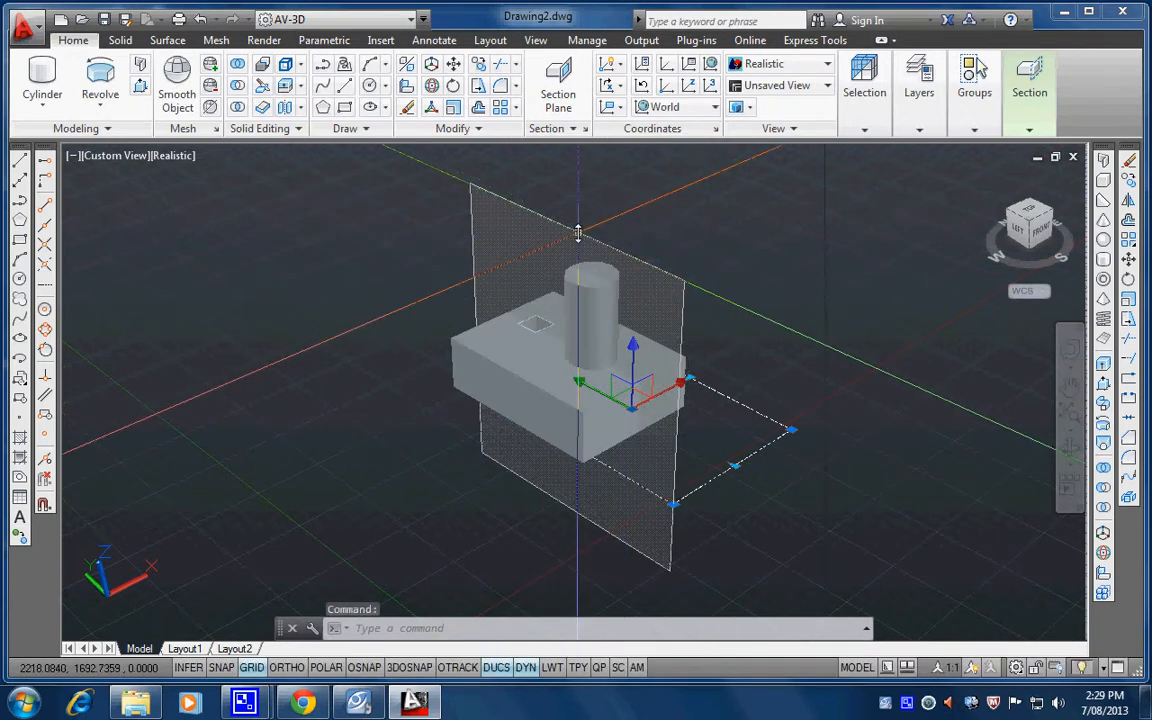
right_click(578, 233)
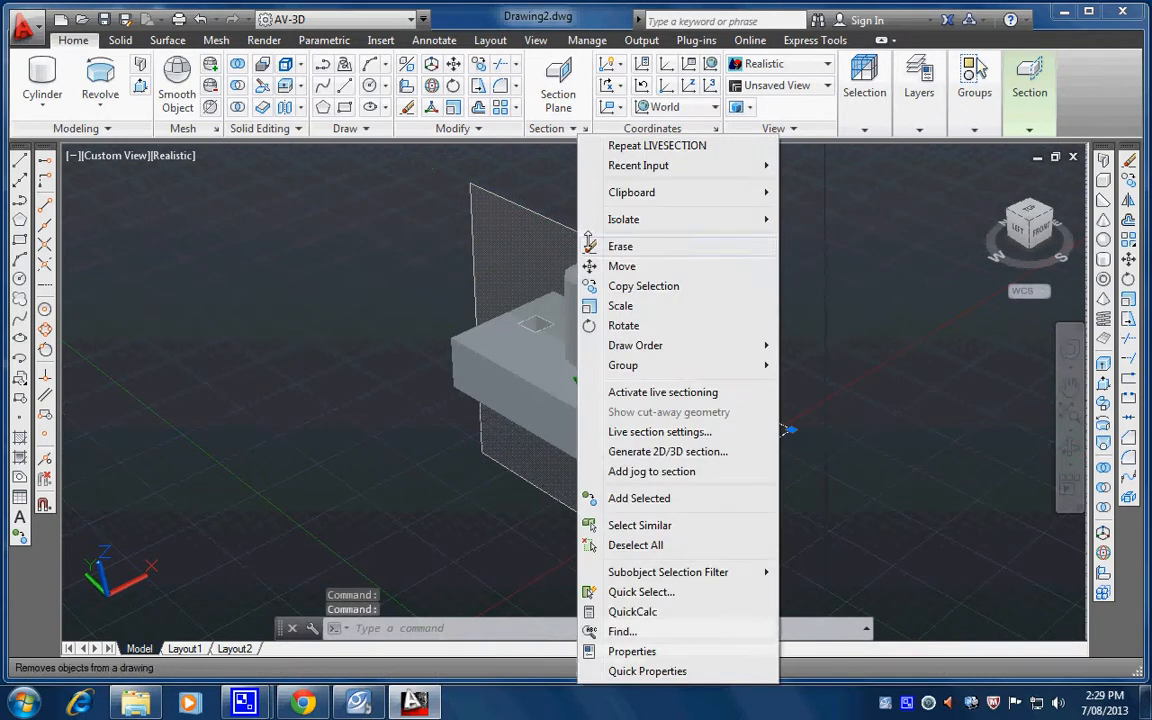
left_click(636, 394)
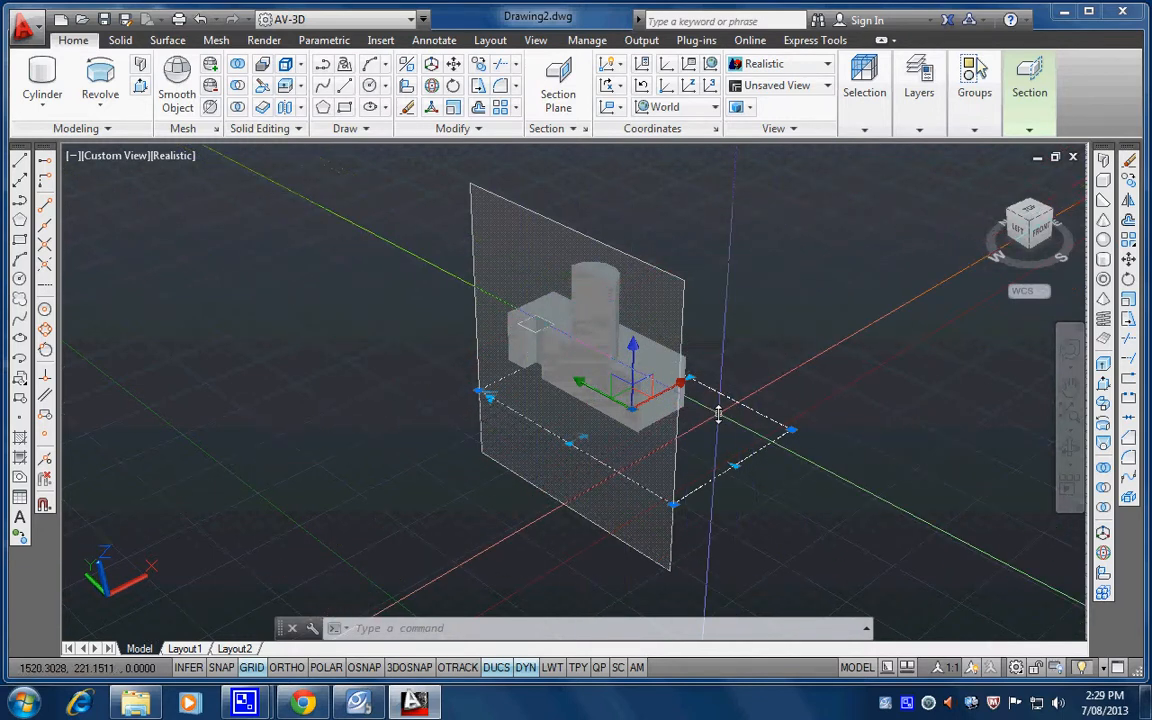
key("Escape")
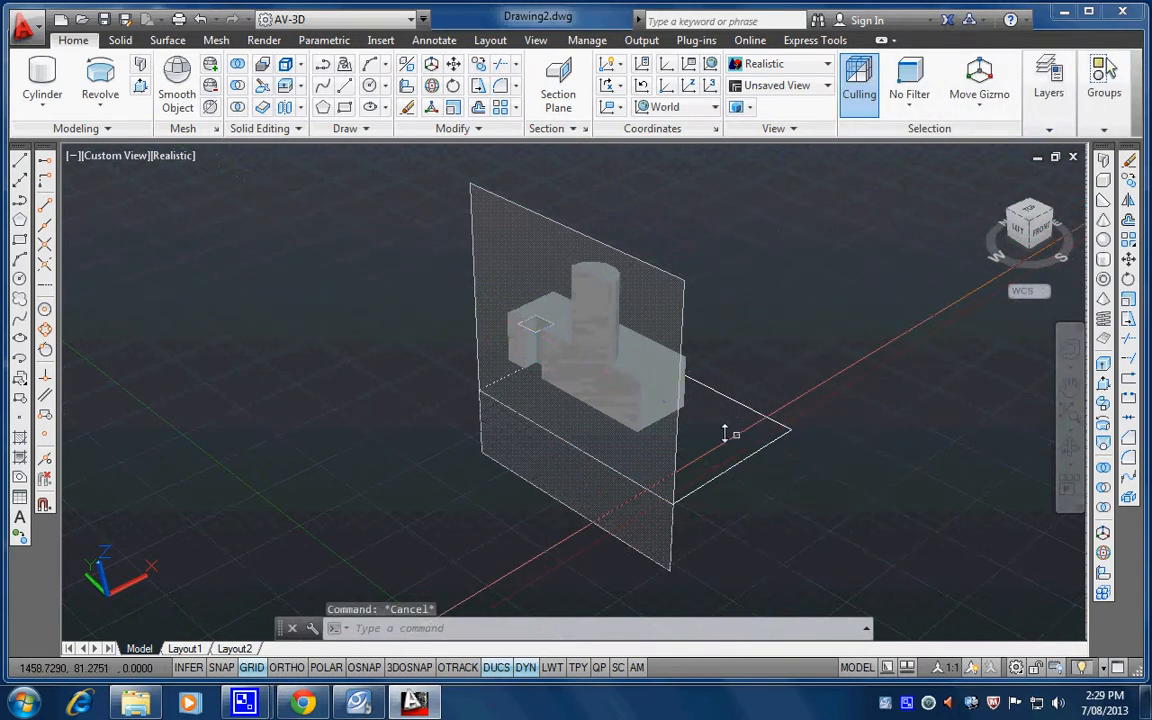
Step: Generate a 2D section/elevation from the section plane and insert it beside the model at scale 1 and rotation 0
left_click(563, 226)
right_click(563, 226)
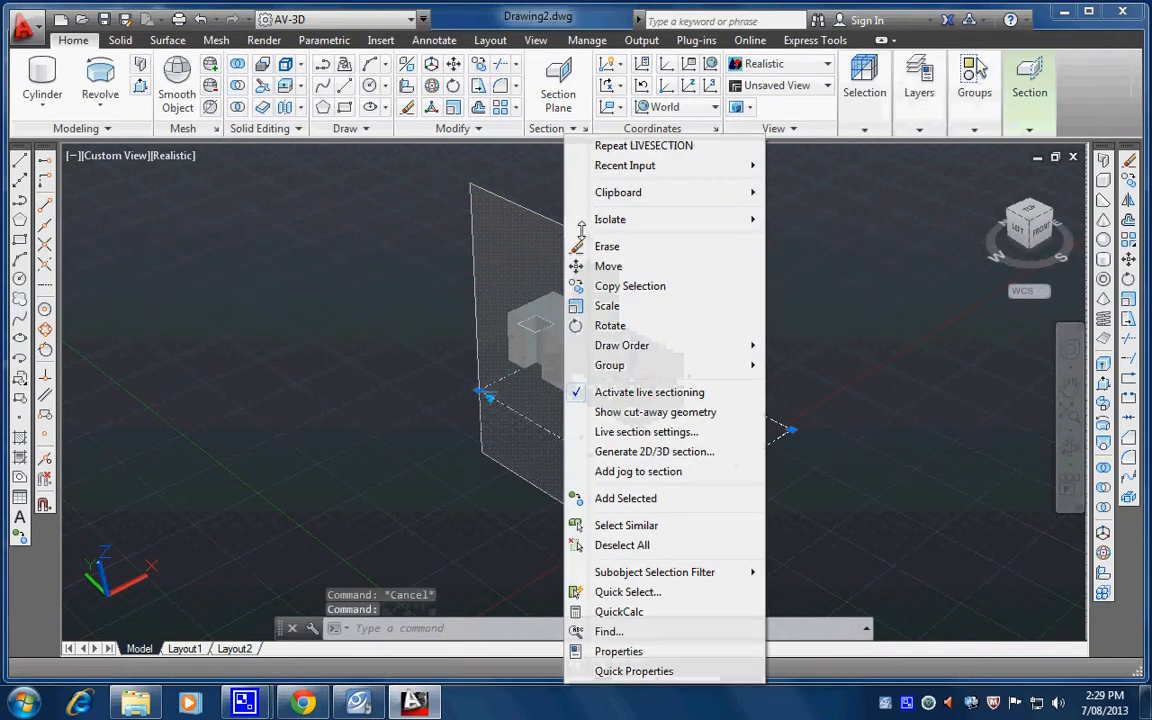
left_click(657, 452)
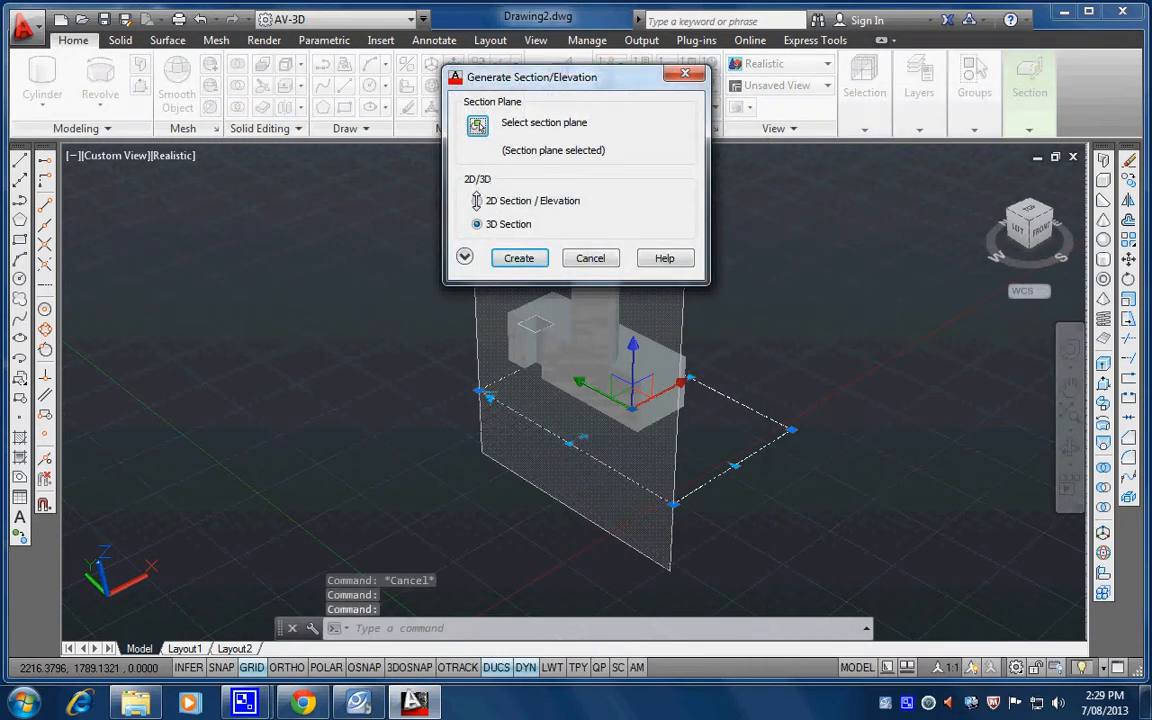
left_click(518, 258)
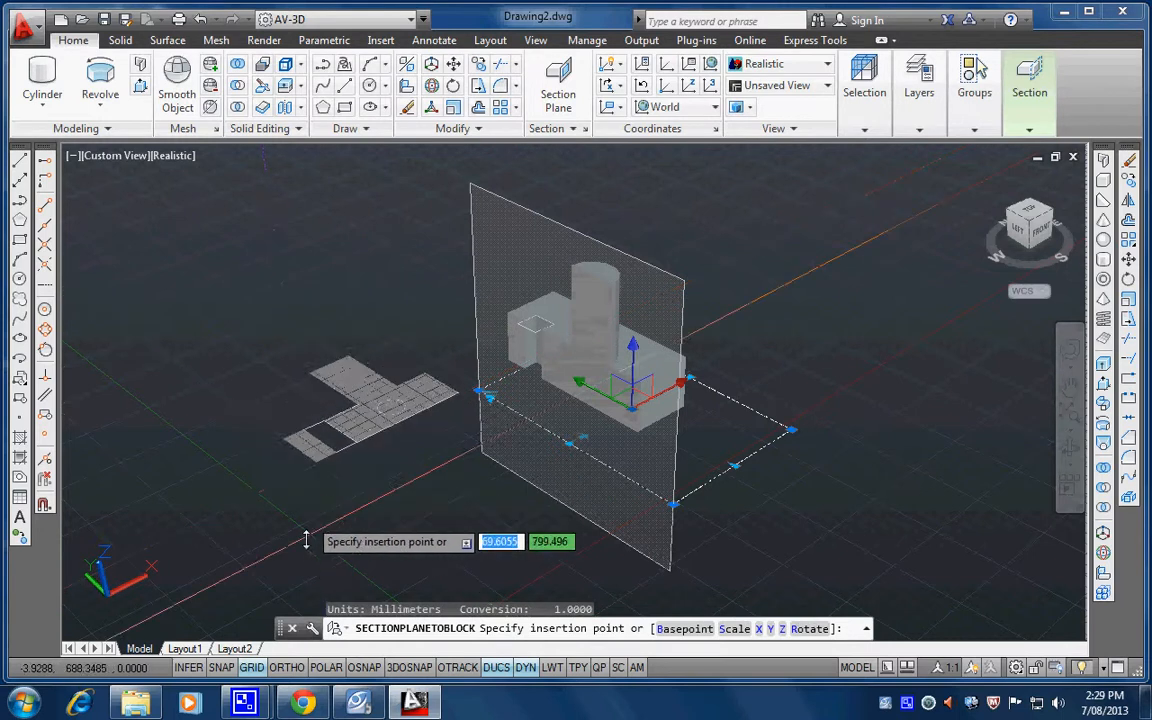
left_click(232, 559)
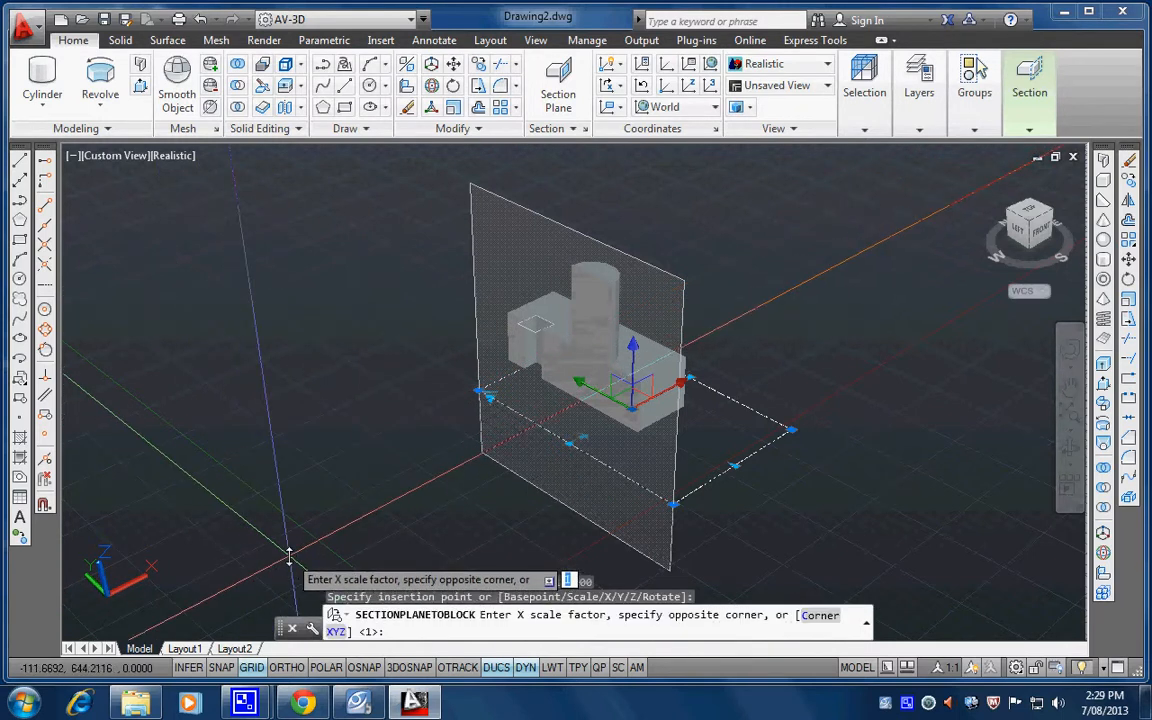
key("Return")
key("Return")
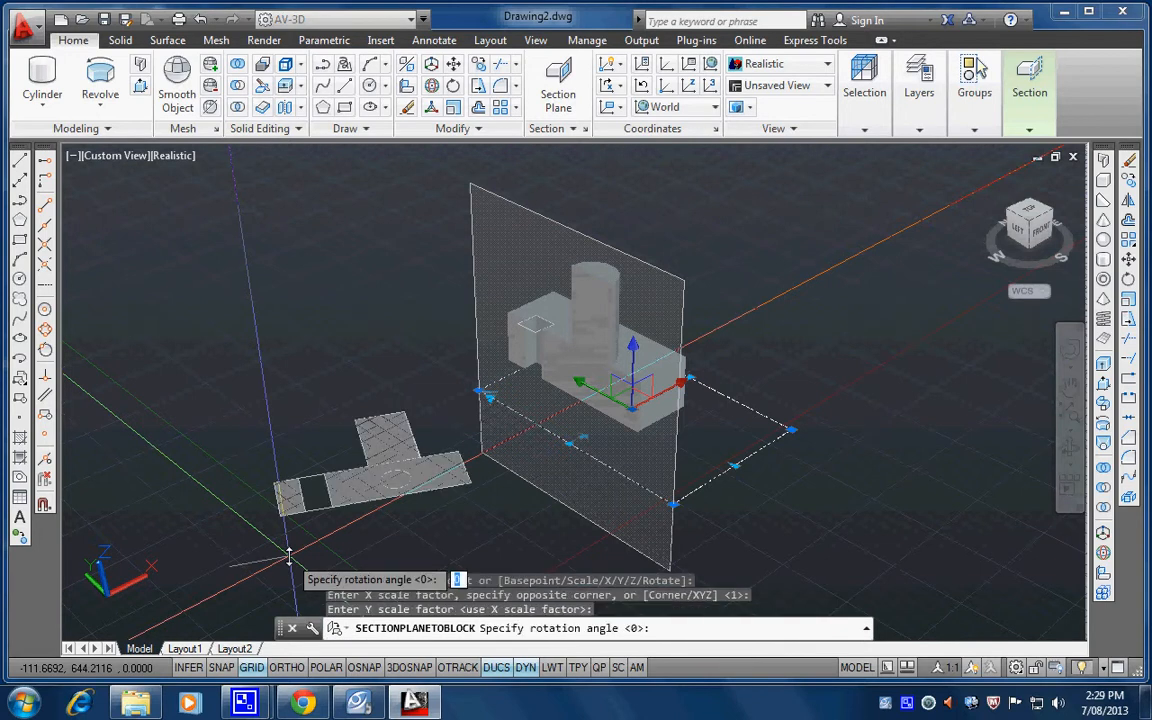
key("Escape")
key("Escape")
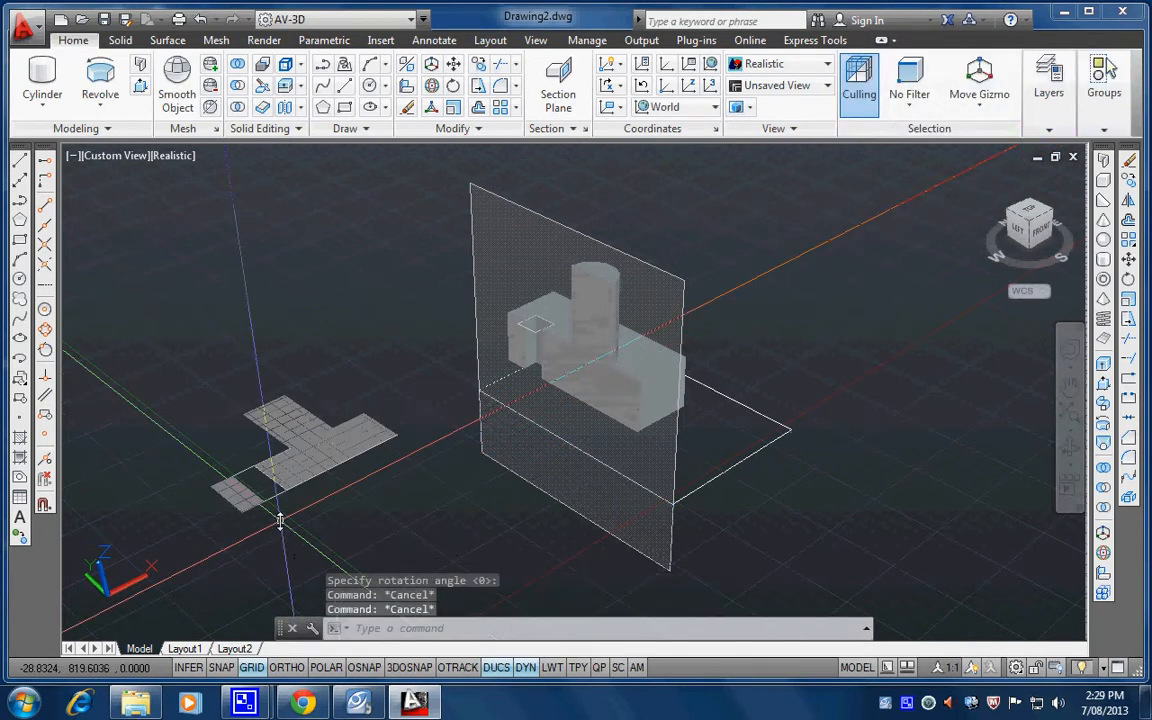
Step: Examine the generated 2D section block and compare it with the cut face of the sectioned block and cylinder
middle_click_drag(390, 509, 352, 481, "shift")
left_click(347, 465)
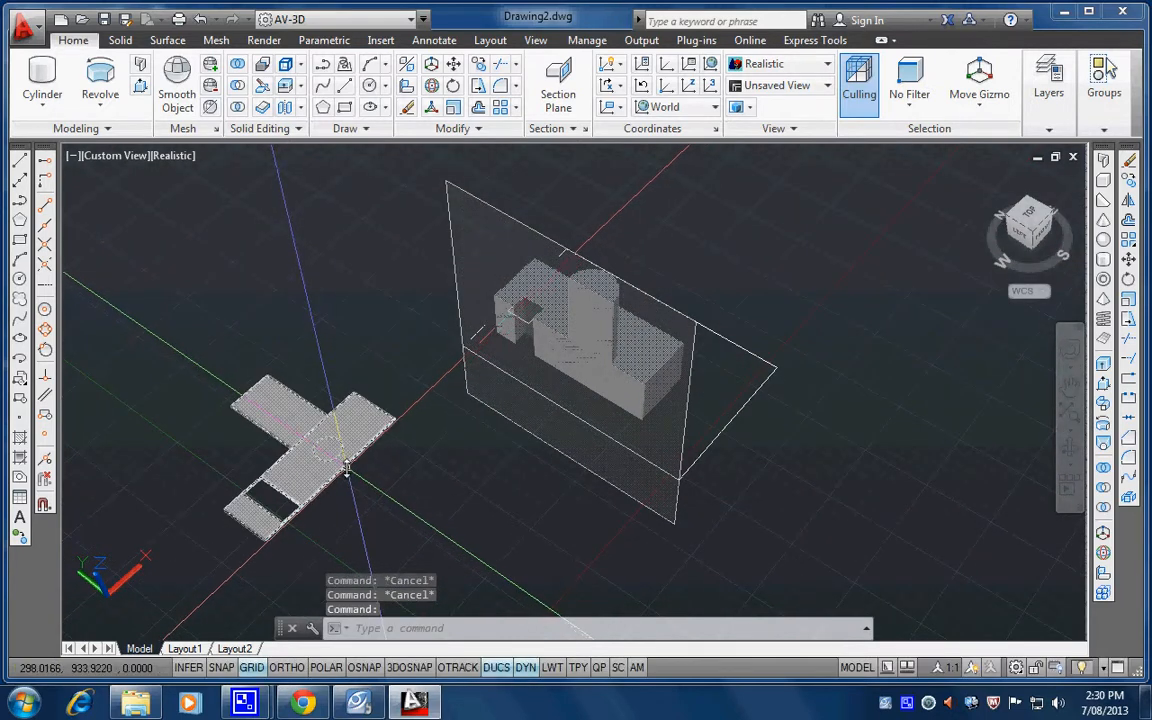
middle_click_drag(347, 465, 538, 459, "shift")
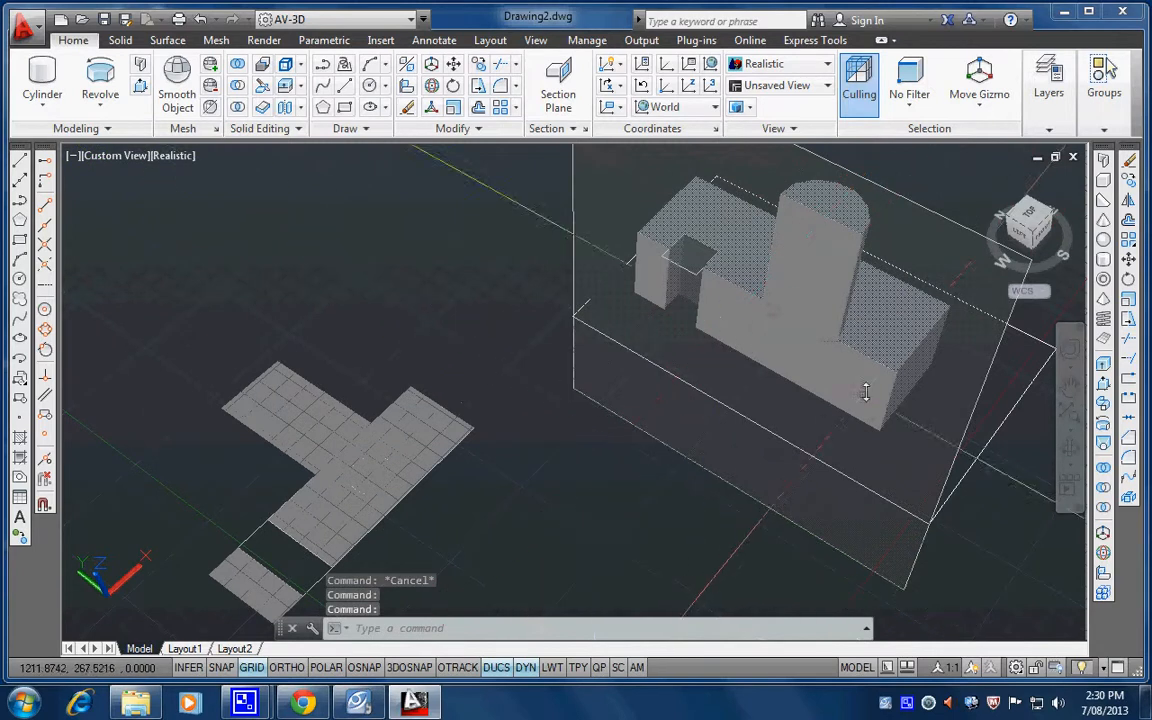
scroll(370, 466, "up", 4)
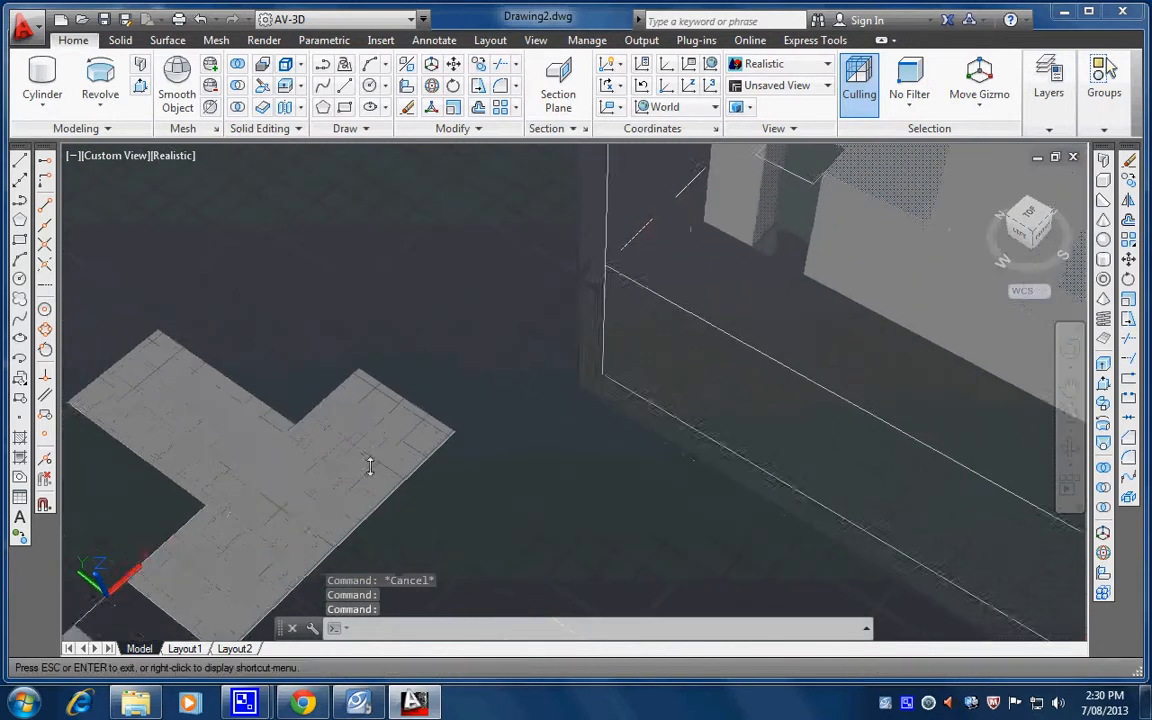
middle_click_drag(370, 466, 424, 446)
left_click(372, 455)
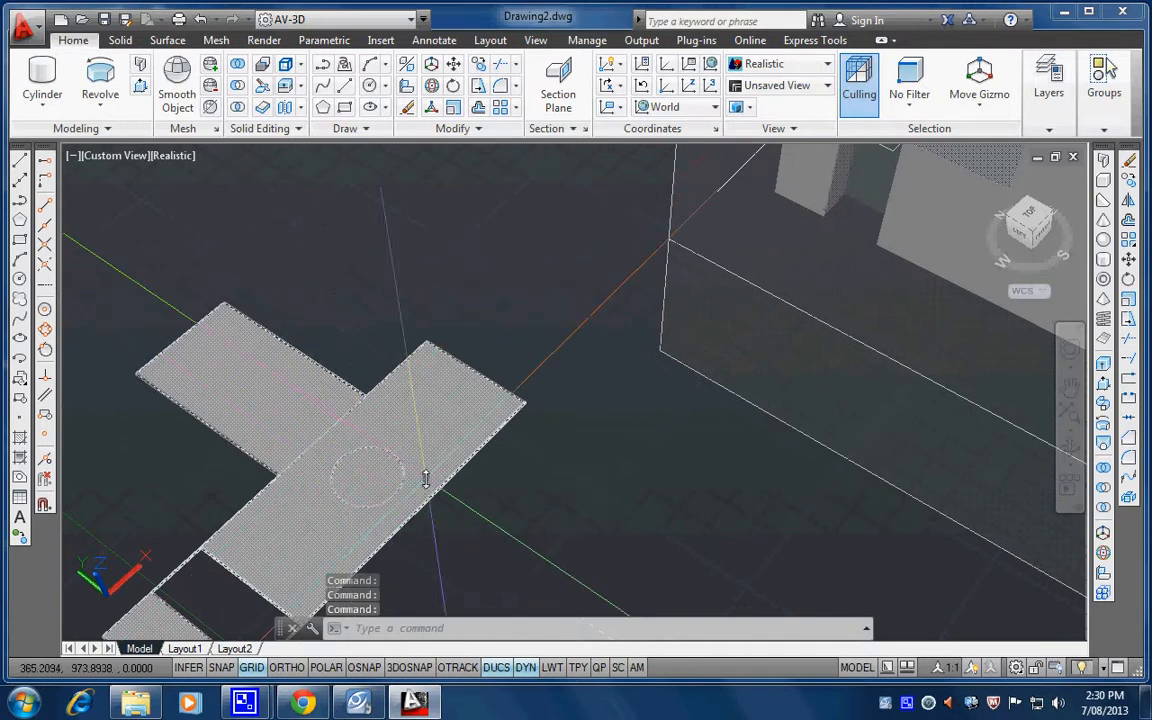
key("Escape")
middle_click_drag(612, 476, 398, 447)
middle_click_drag(694, 502, 600, 530)
middle_click_drag(778, 483, 692, 150, "shift")
middle_click_drag(635, 450, 660, 292)
middle_click_drag(656, 445, 838, 445)
scroll(764, 450, "down", 4)
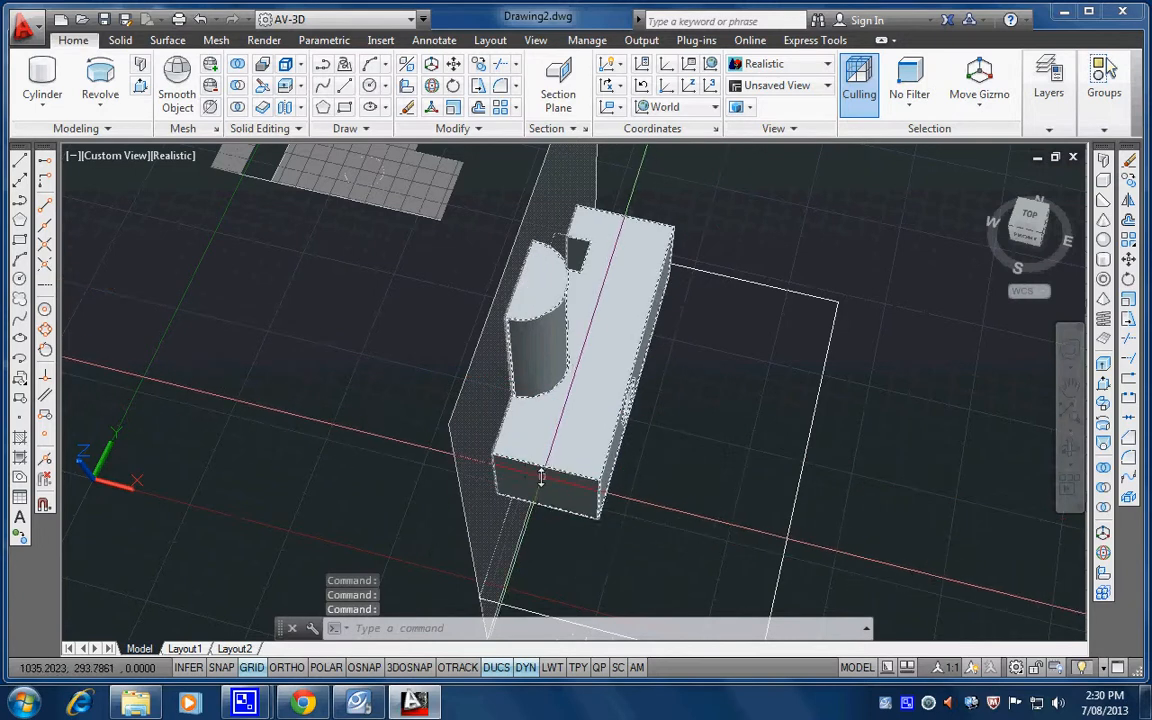
mouse_move(522, 473)
middle_mouse_down("shift")
mouse_move(532, 458)
mouse_move(525, 490)
middle_mouse_up("shift")
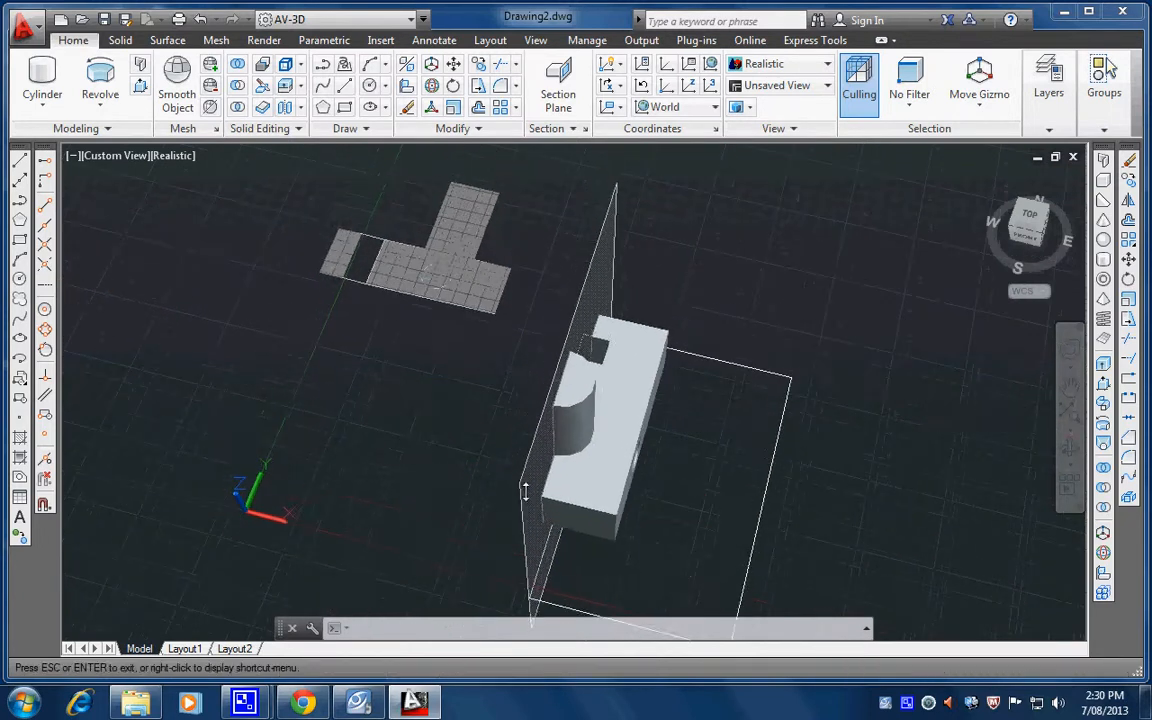
Step: Explode the generated 2D section block beside the model into separate objects
scroll(461, 249, "up", 3)
middle_click_drag(463, 247, 535, 411)
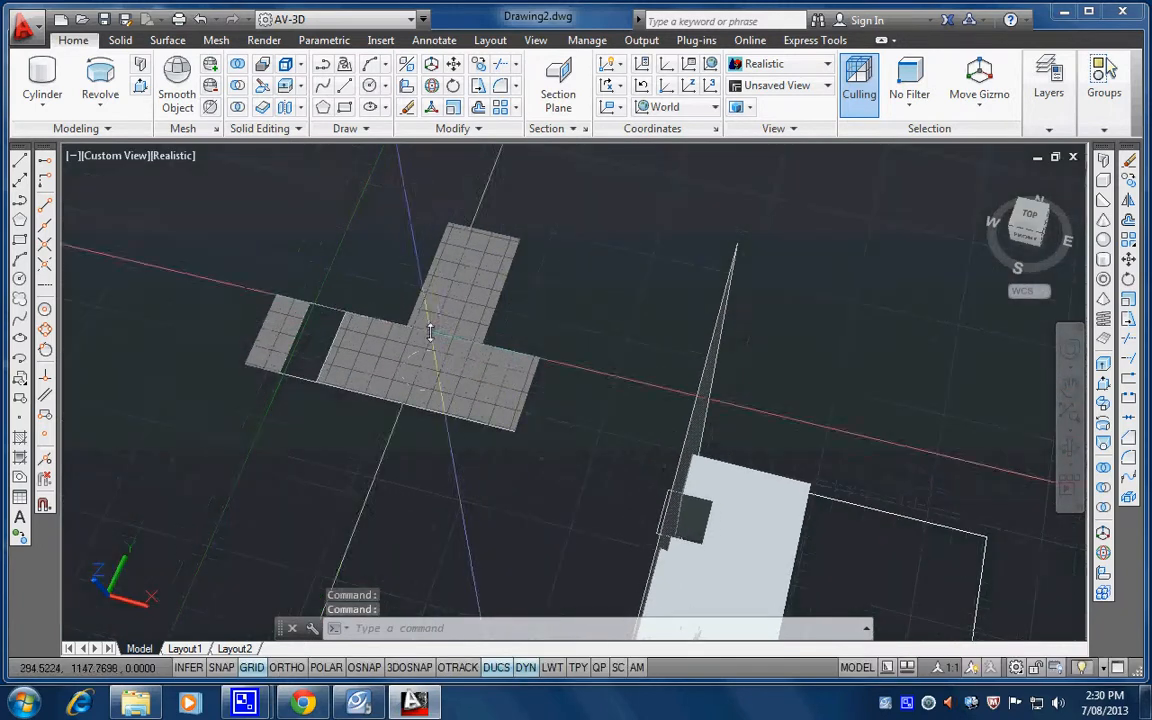
scroll(438, 328, "up", 2)
middle_click_drag(494, 360, 618, 441)
scroll(525, 344, "up", 1)
left_click(523, 344)
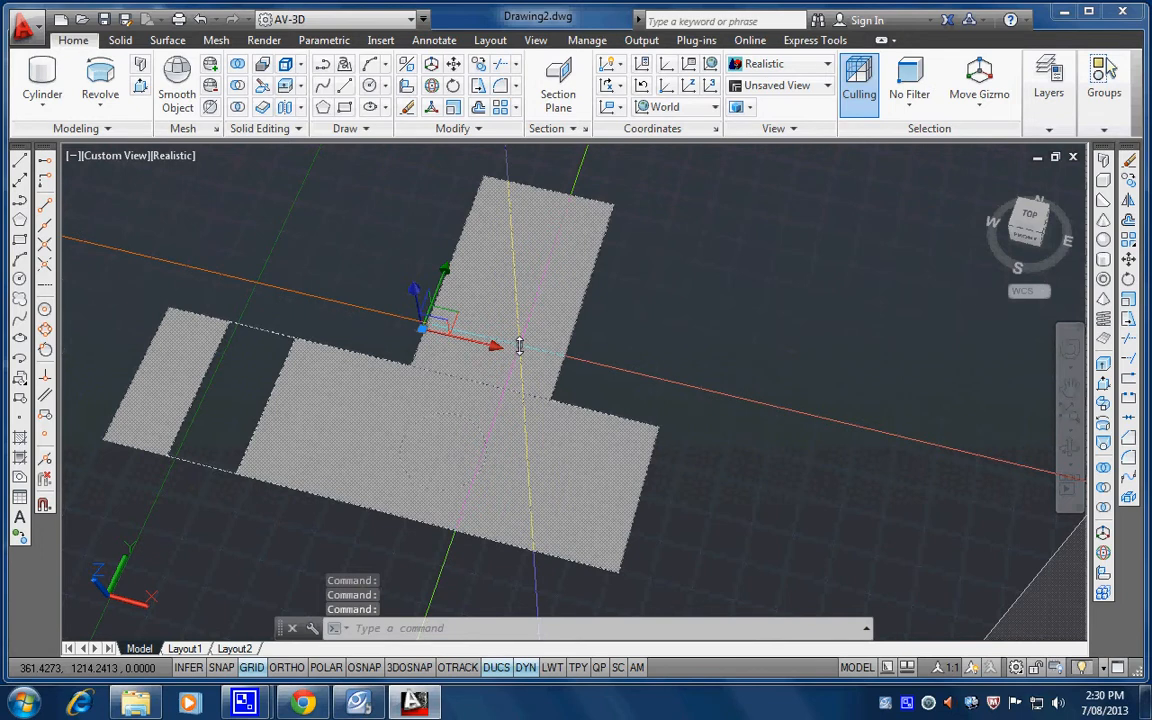
type("z")
key("BackSpace")
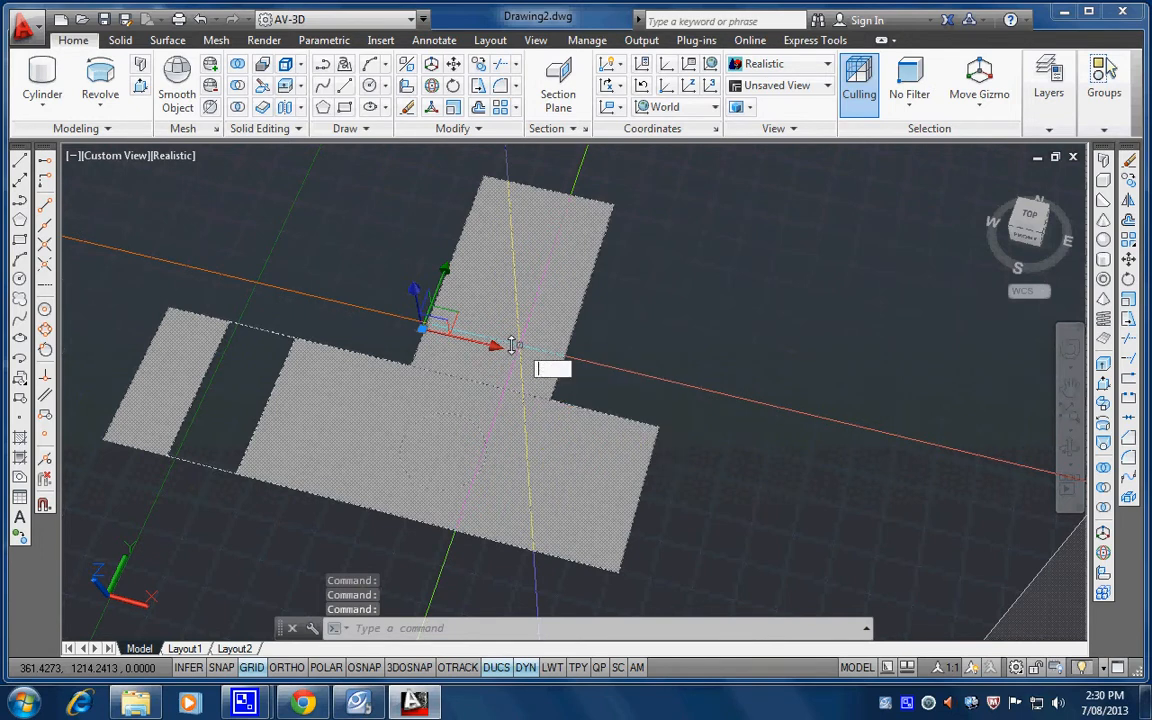
type("x")
key("Return")
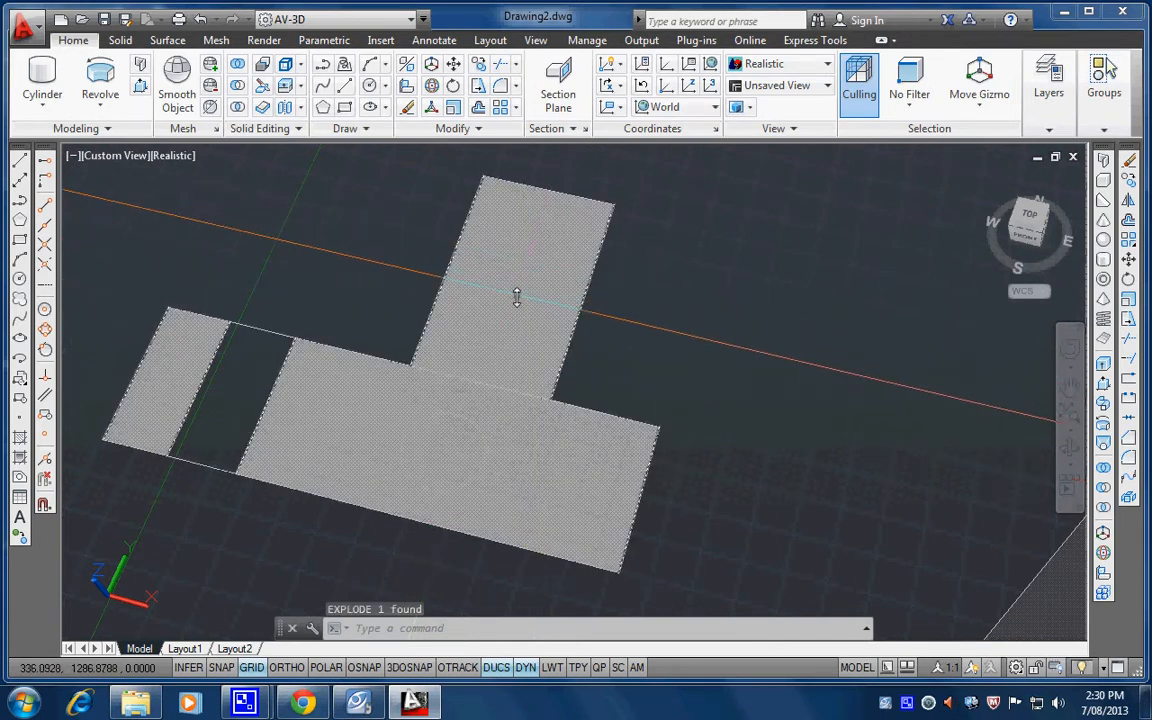
Step: Delete the hatch filling the exploded section, keeping its outlines, and leave nothing selected
left_click(516, 304)
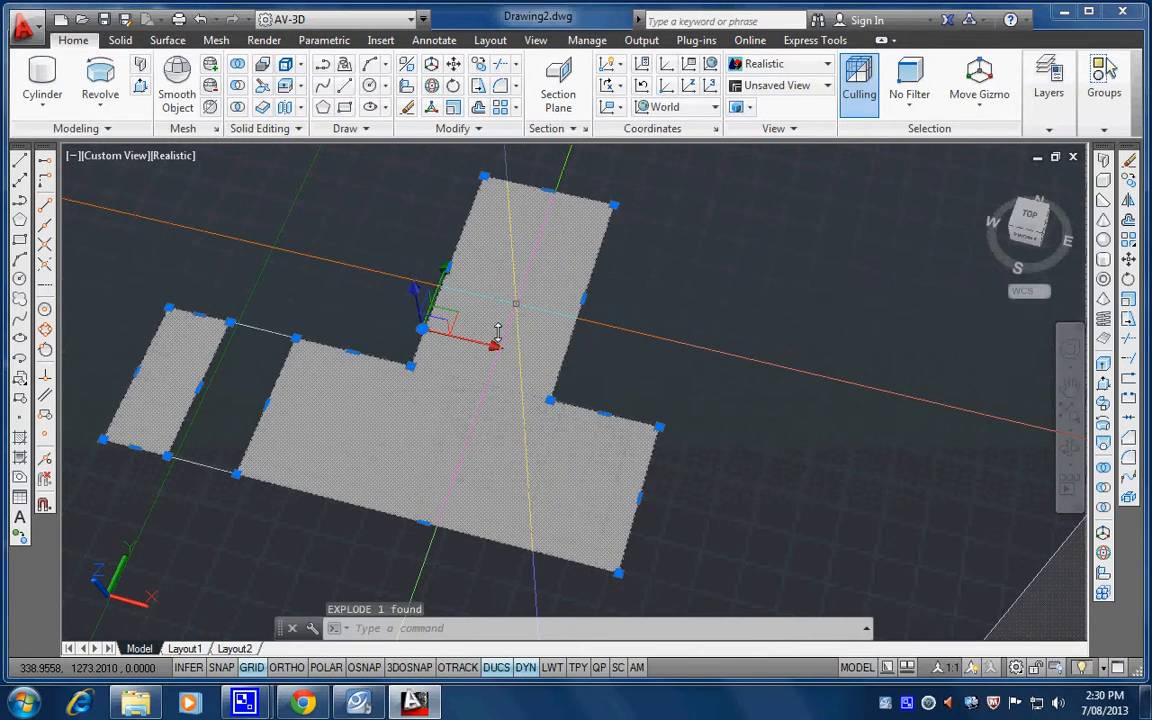
key("Delete")
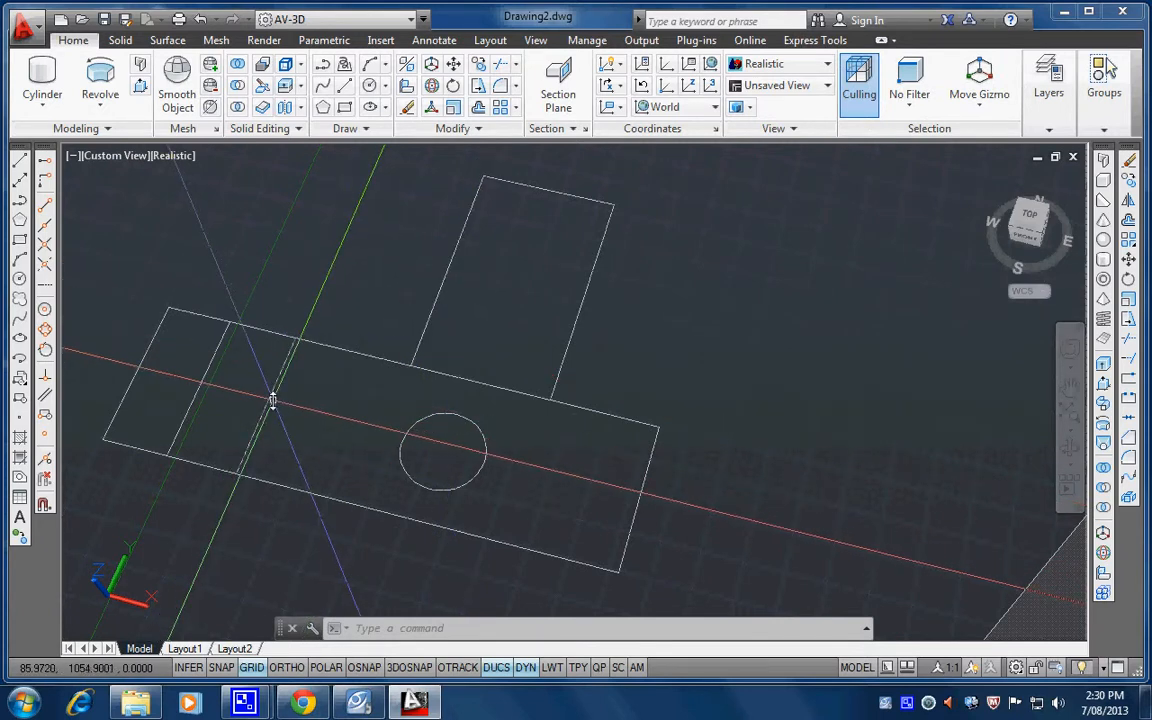
scroll(280, 400, "down", 5)
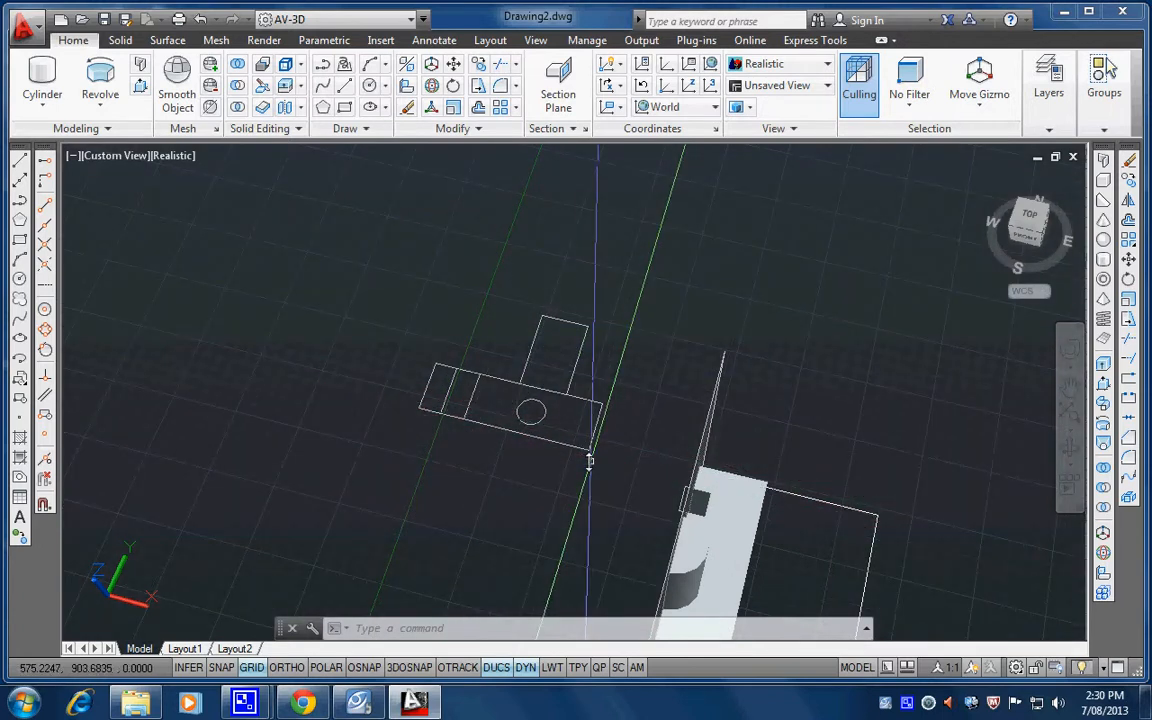
left_click(586, 399)
key("Escape")
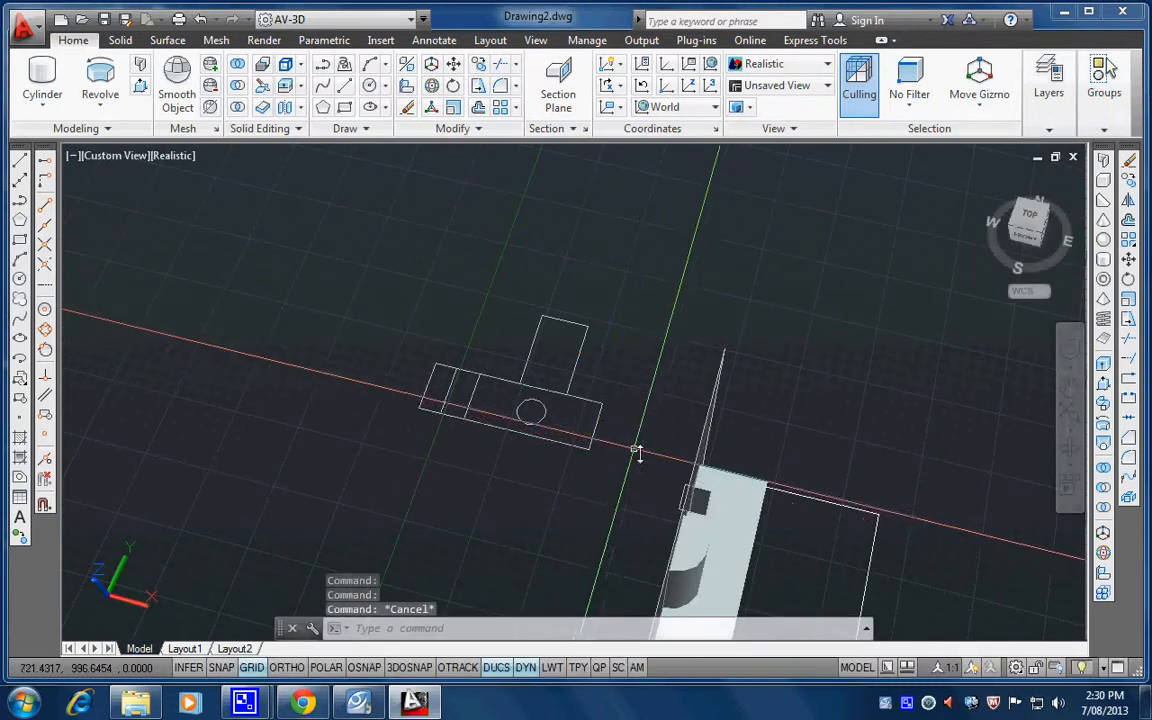
Step: Delete the section plane that cuts through the block and cylinder
middle_click_drag(669, 478, 622, 373)
left_click(660, 427)
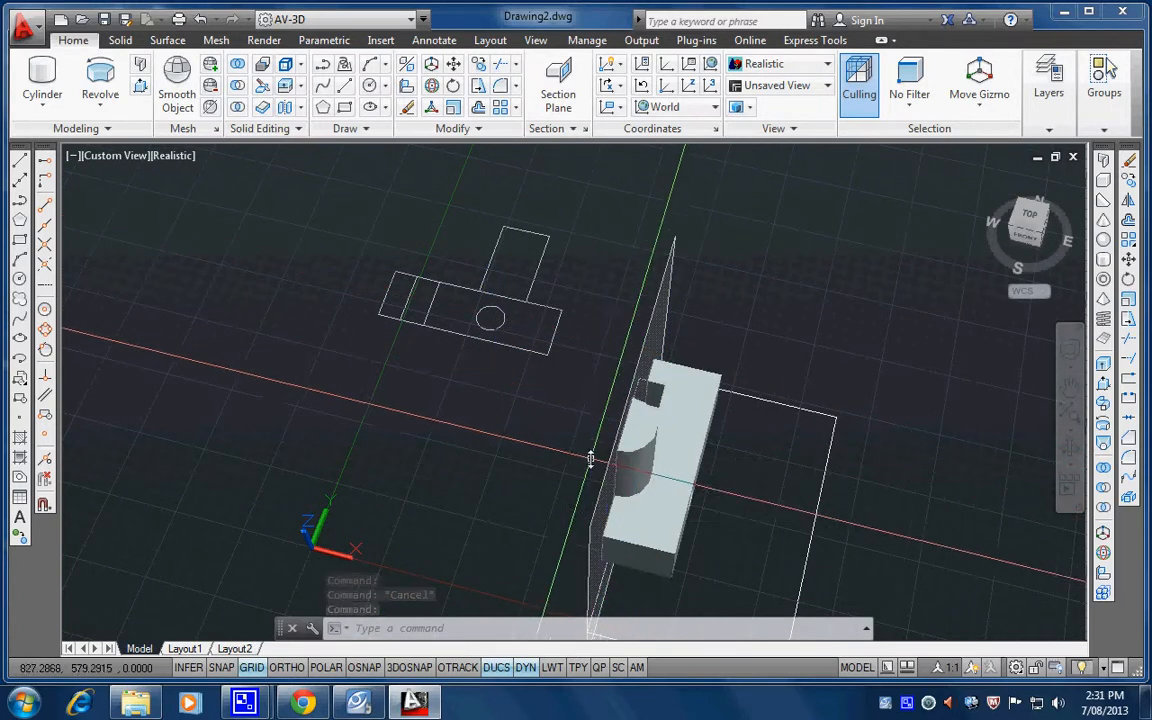
scroll(601, 451, "down", 2)
key("Escape")
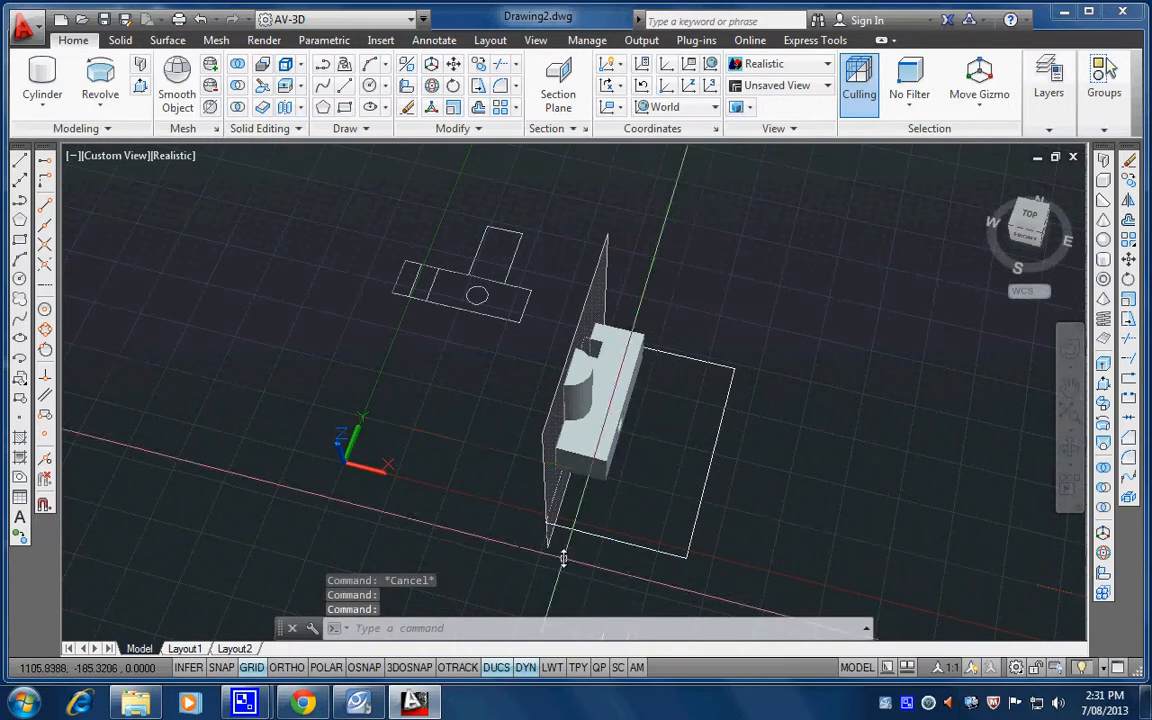
left_click(562, 526)
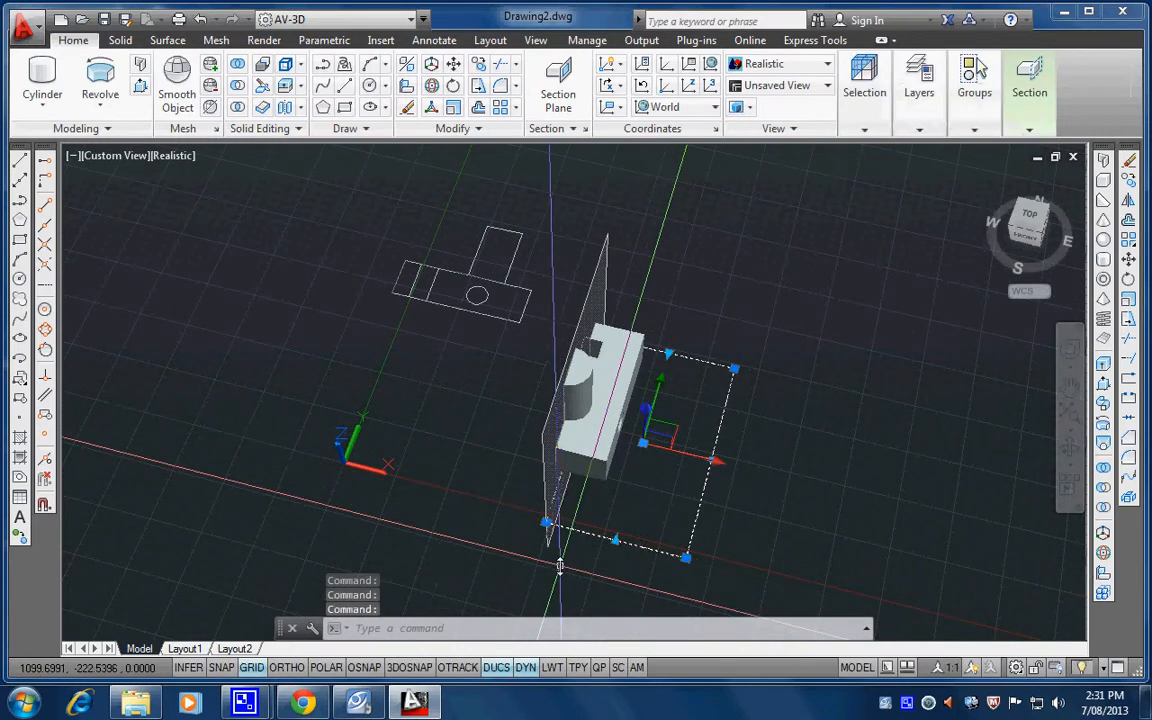
key("Delete")
Step: Switch the model to the preset Front view and from there to the Right view
middle_click_drag(560, 566, 406, 458, "shift")
scroll(587, 502, "down", 3)
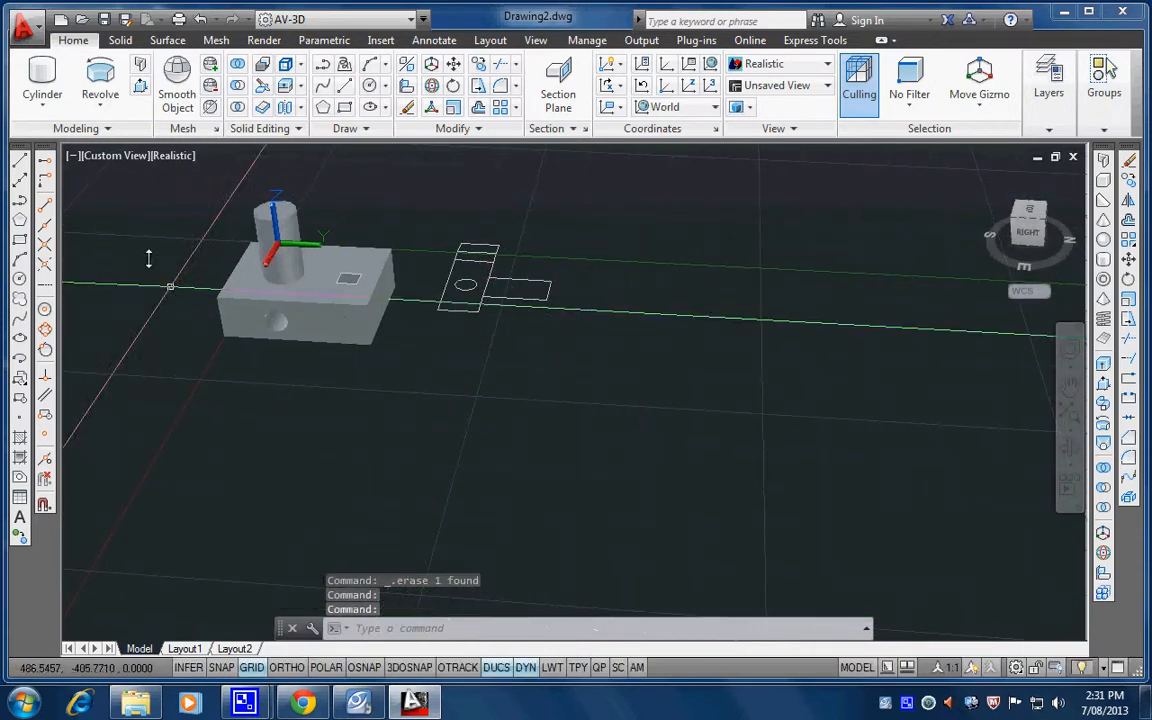
left_click(131, 156)
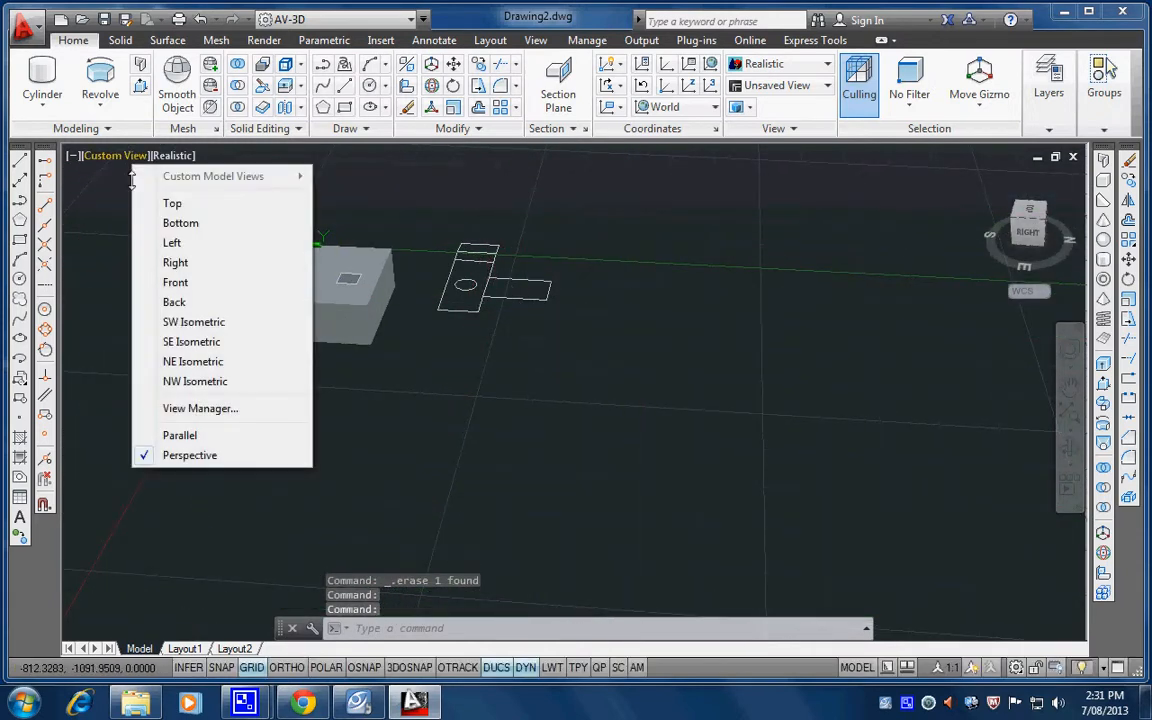
left_click(172, 282)
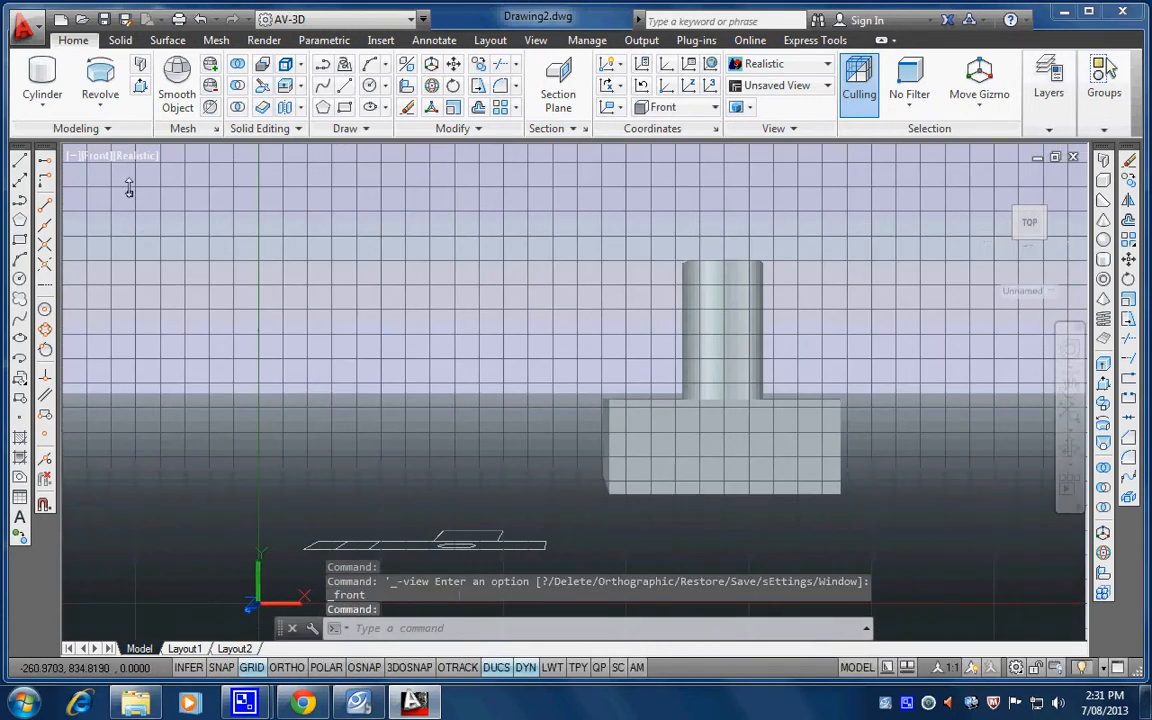
left_click(99, 157)
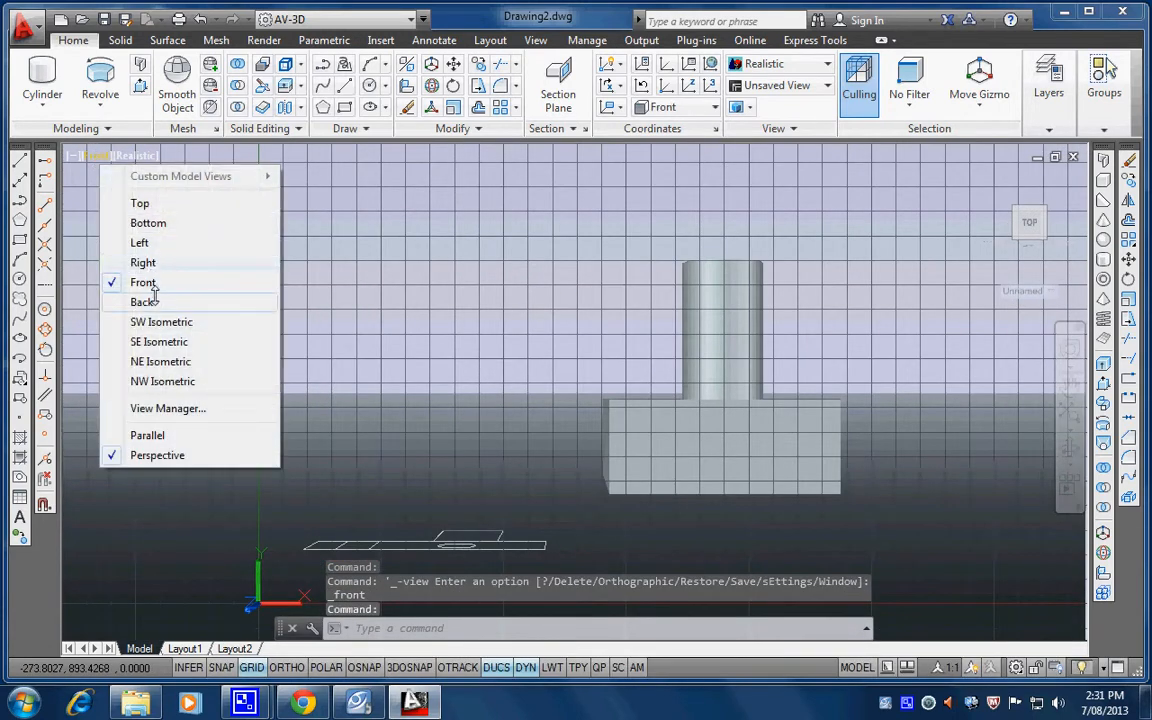
left_click(143, 262)
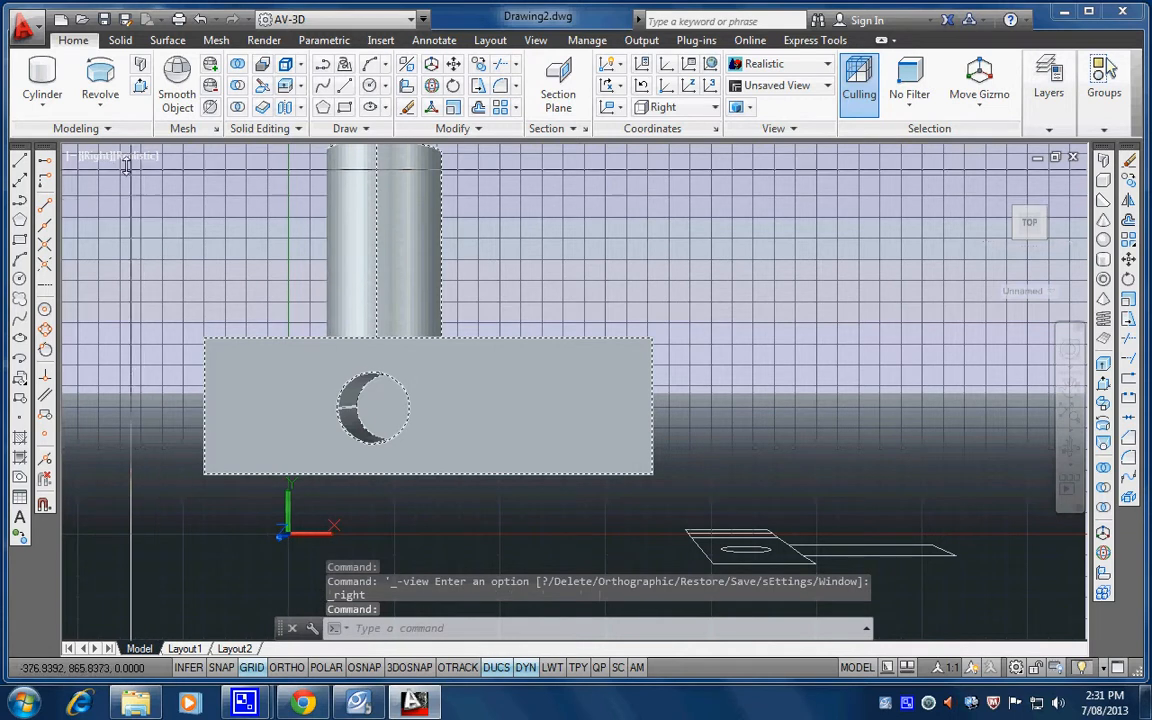
left_click(93, 155)
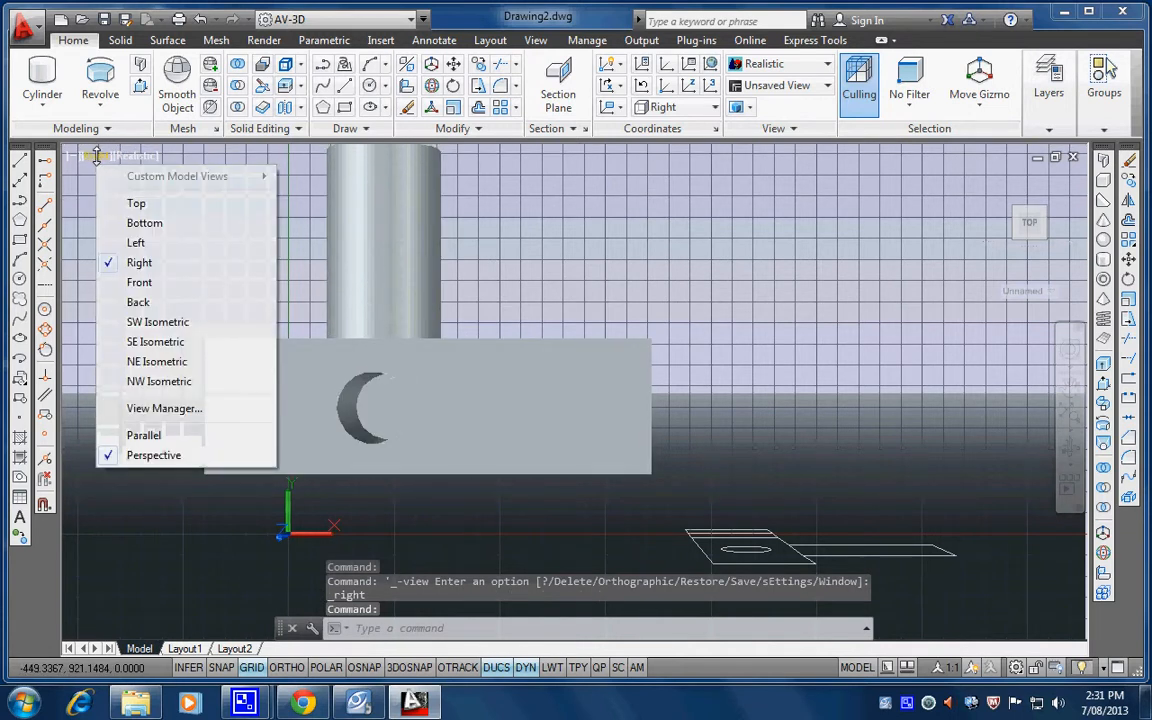
left_click(147, 260)
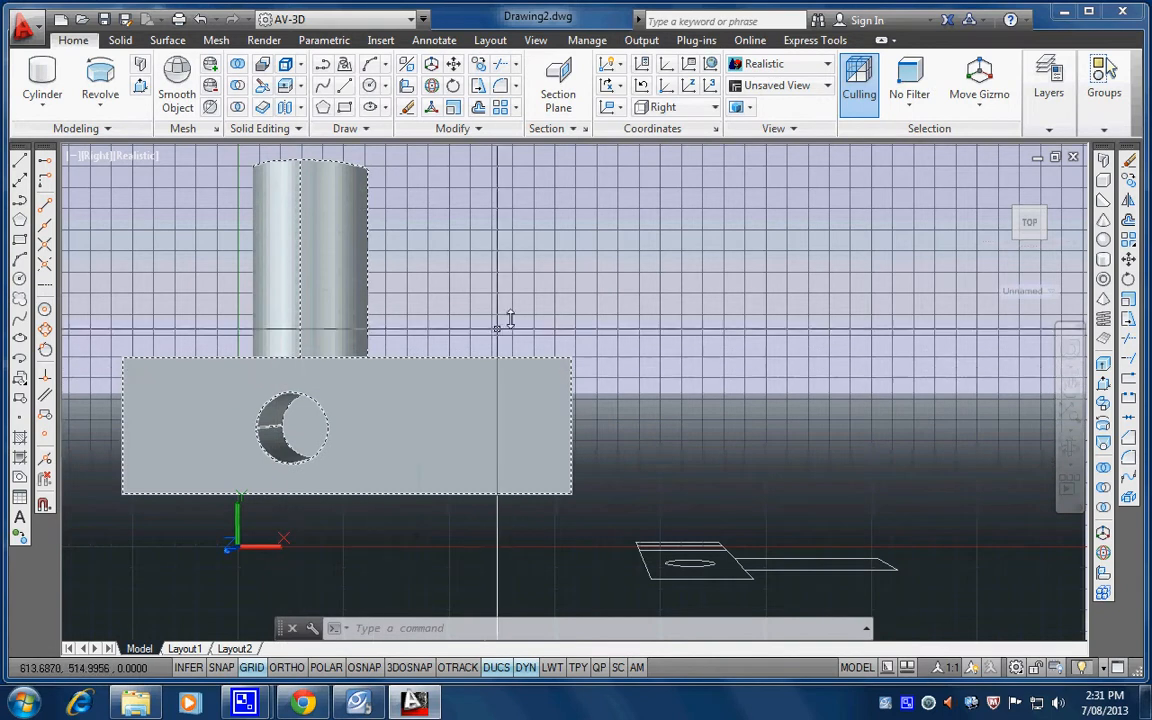
Step: Create a flatshot of the model as a new block with obscured lines shown, inserted beside it at scale 1 and rotation 0
left_click(567, 129)
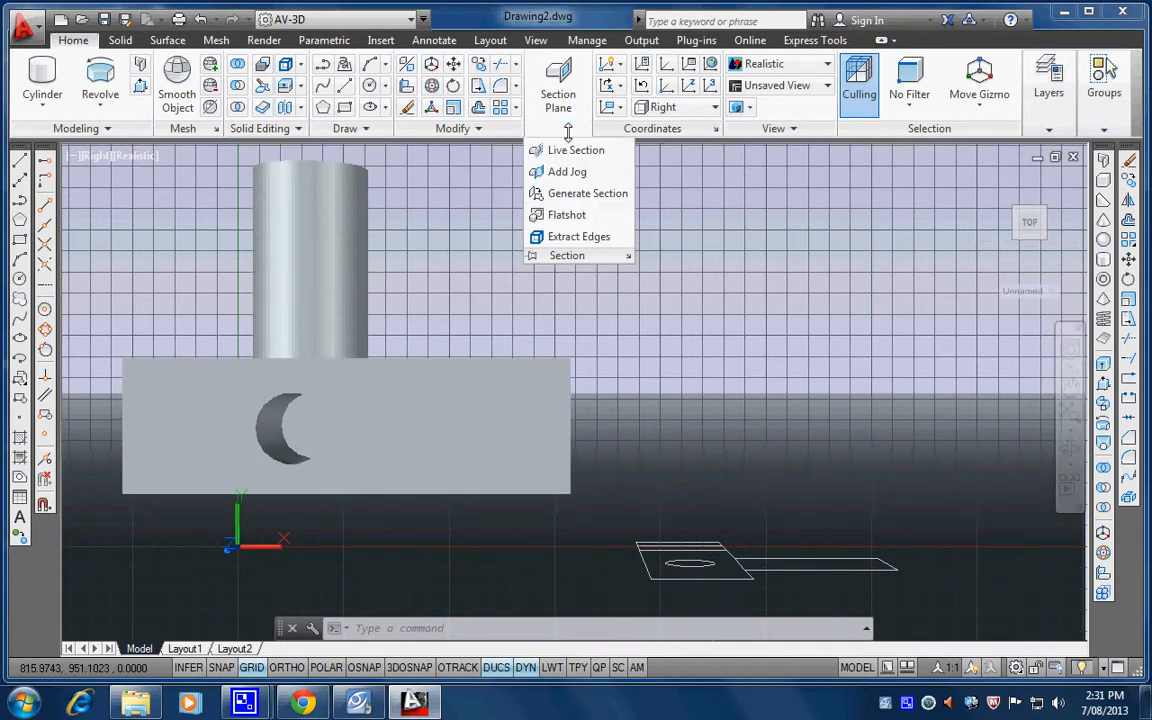
left_click(567, 215)
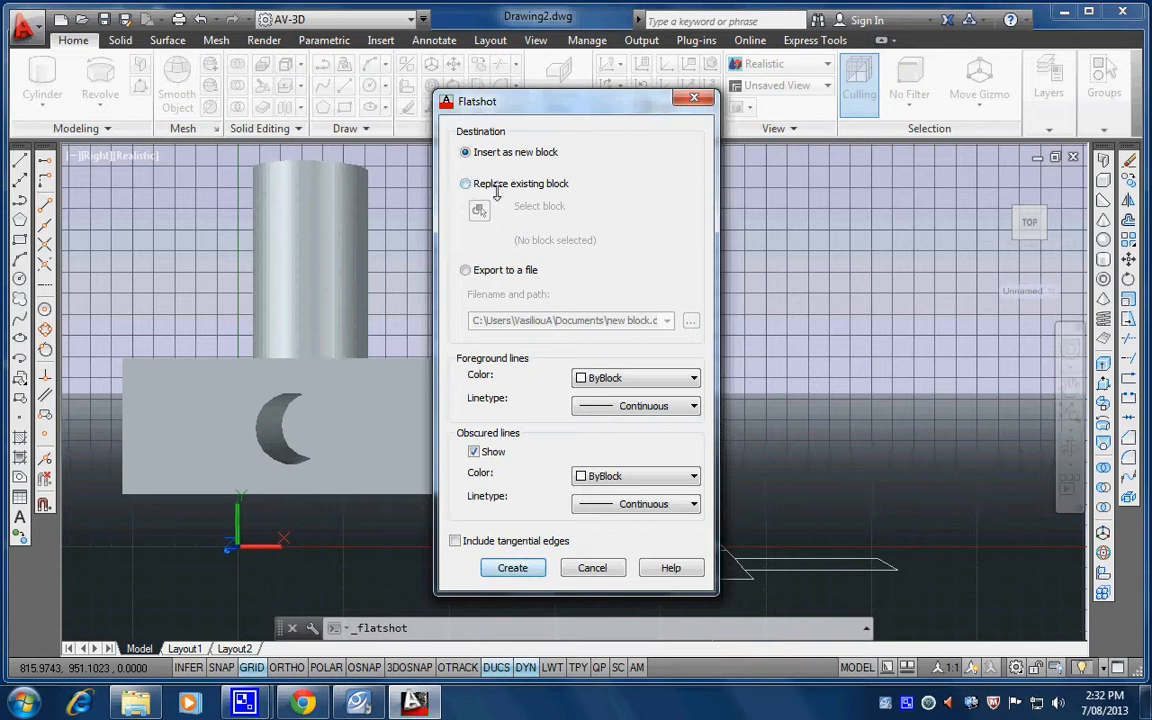
left_click(511, 568)
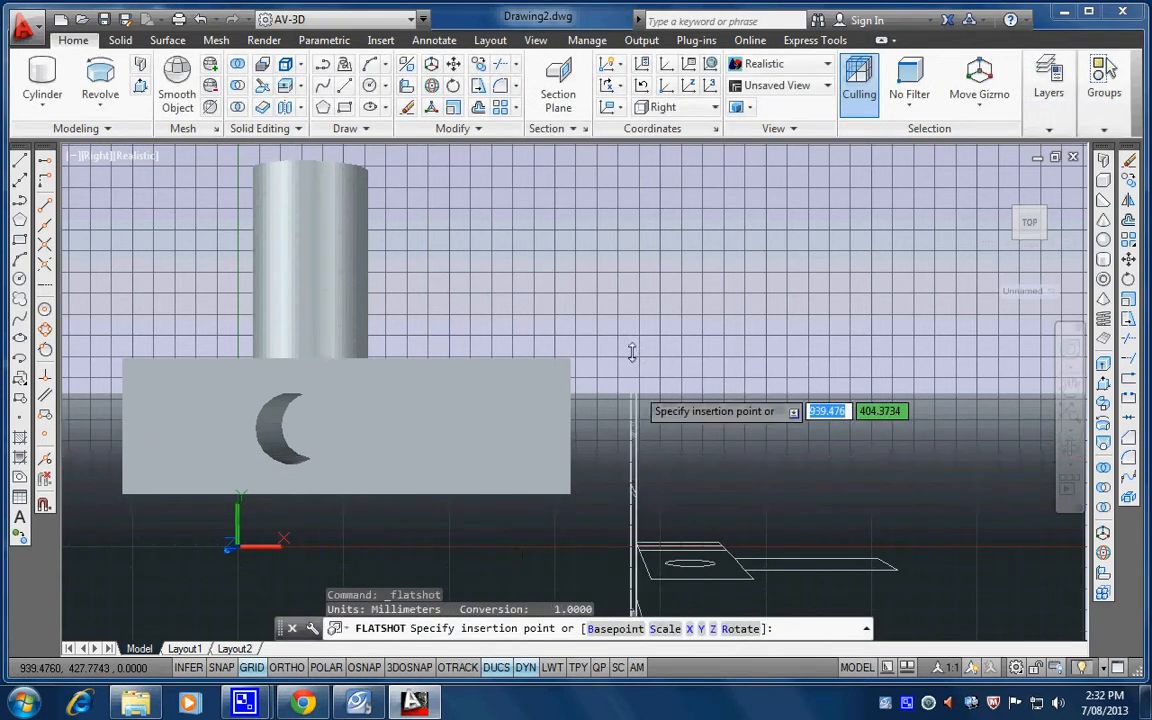
scroll(631, 240, "down", 3)
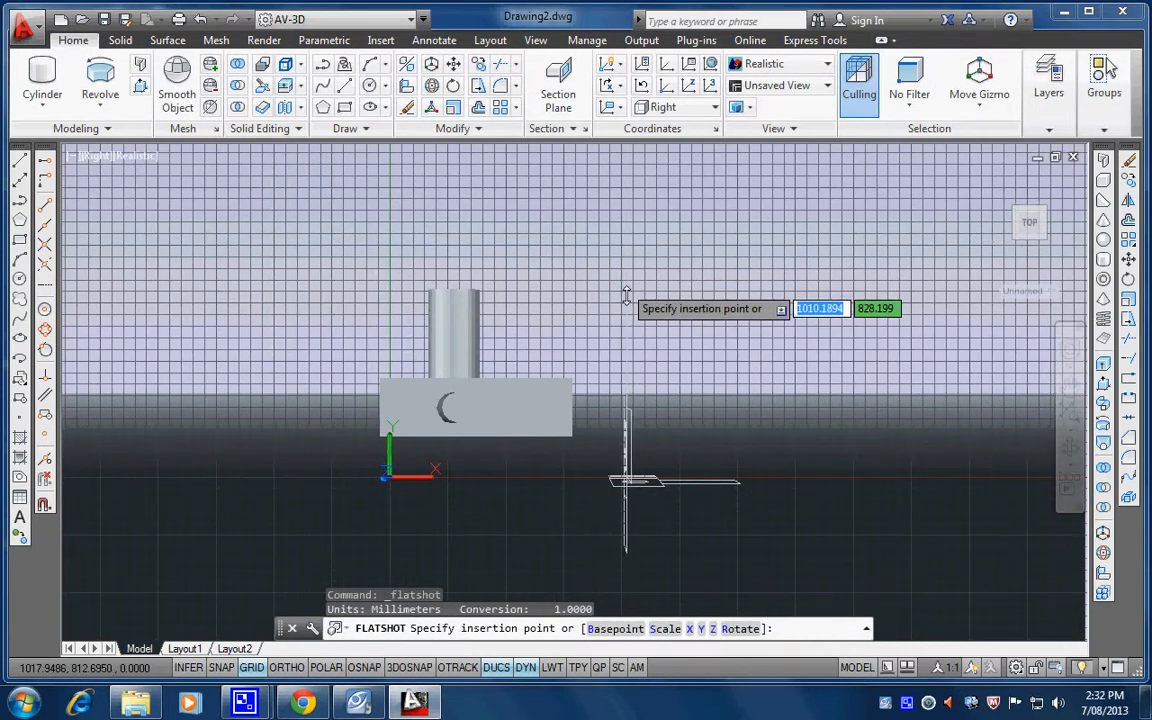
left_click(783, 234)
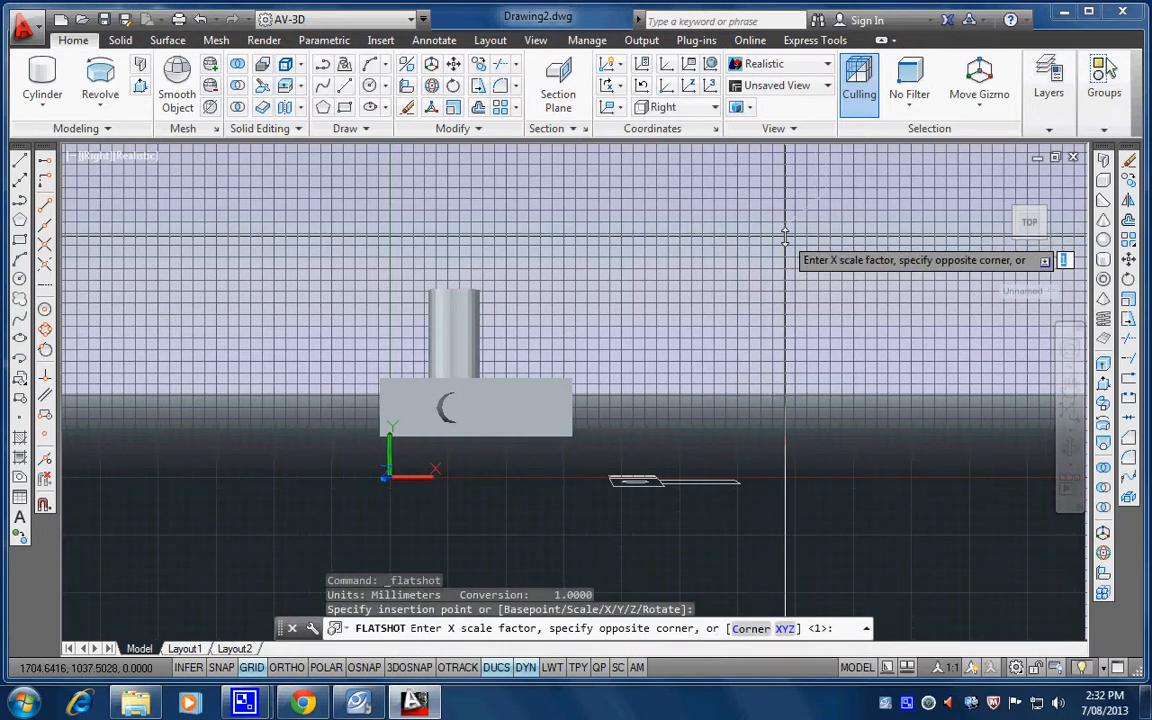
key("Return")
key("Return")
key("Return")
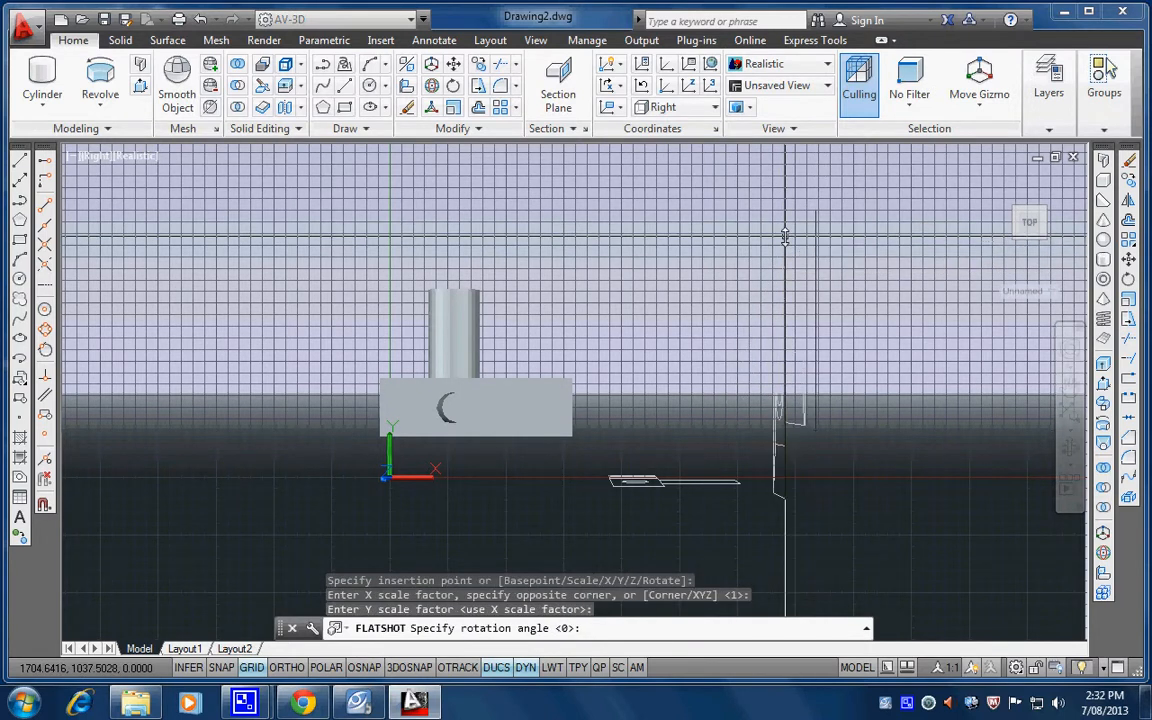
Step: Change the visual style of the Right view to 2D Wireframe
left_click(133, 155)
left_click(175, 200)
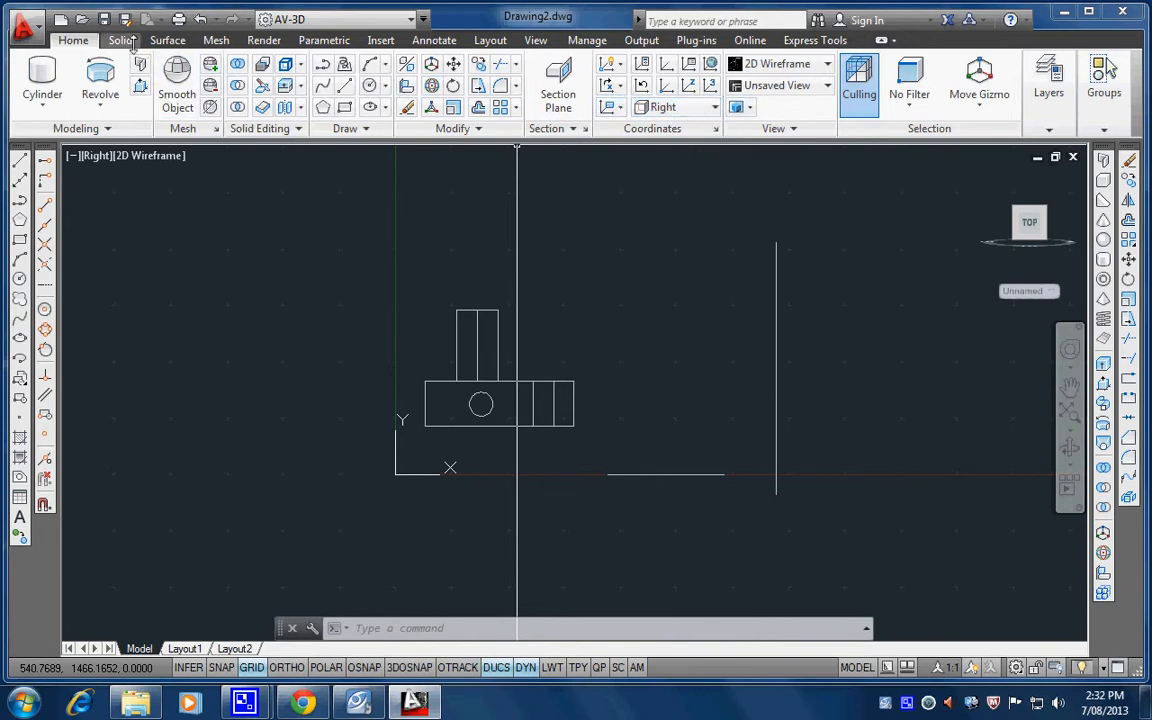
left_click(535, 40)
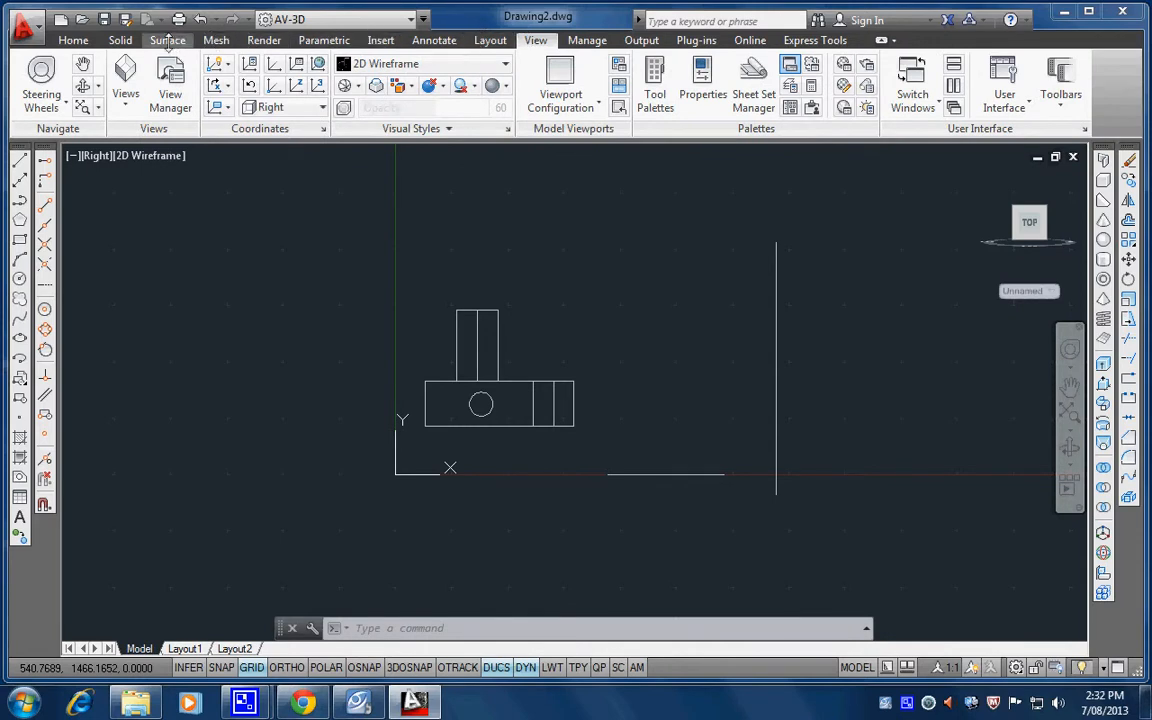
left_click(119, 40)
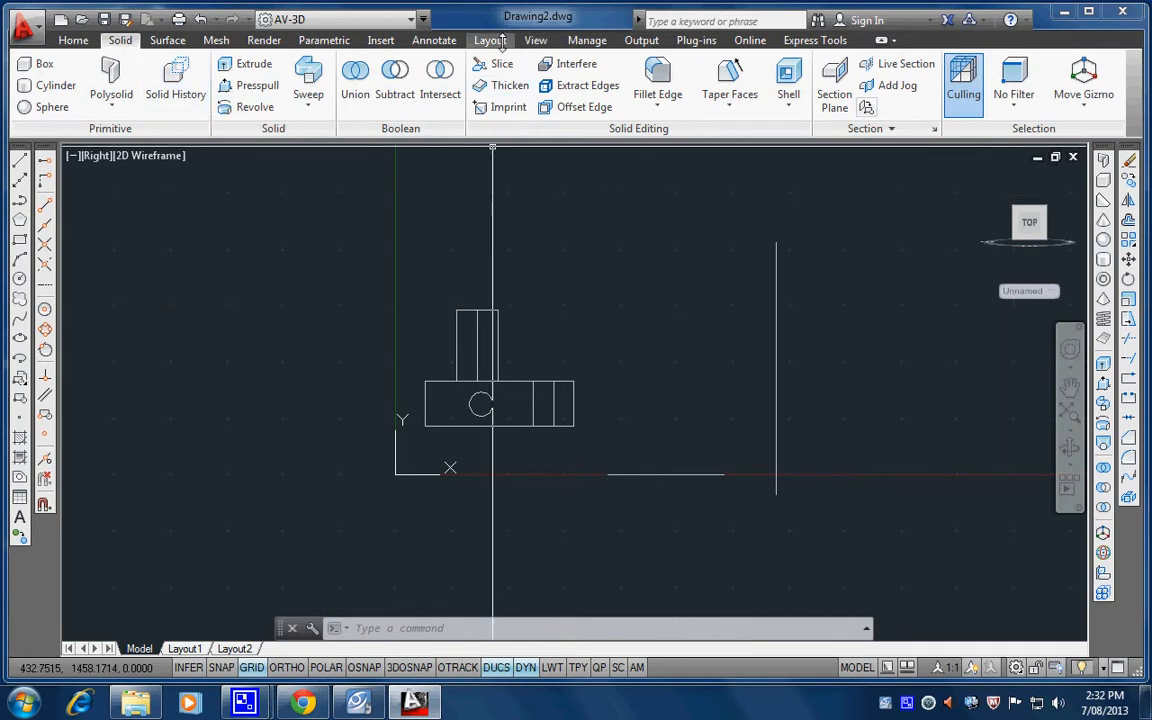
Step: Set the user coordinate system back to World while keeping the Right view
type("u")
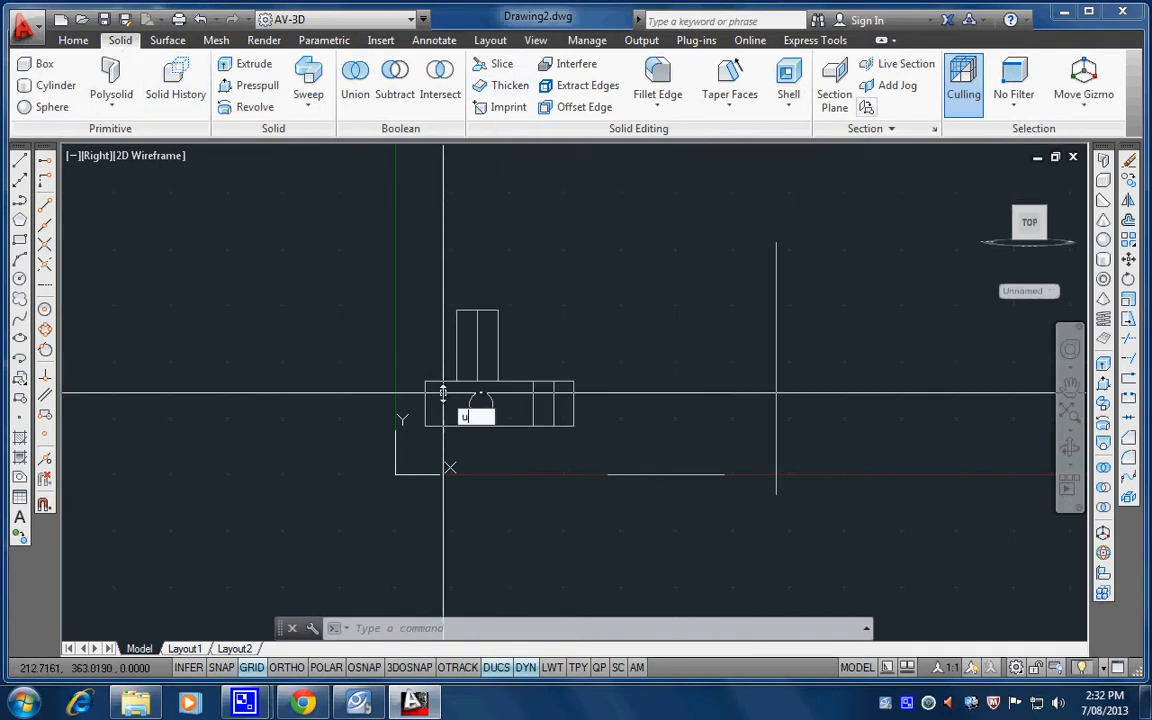
type("cs")
key("Return")
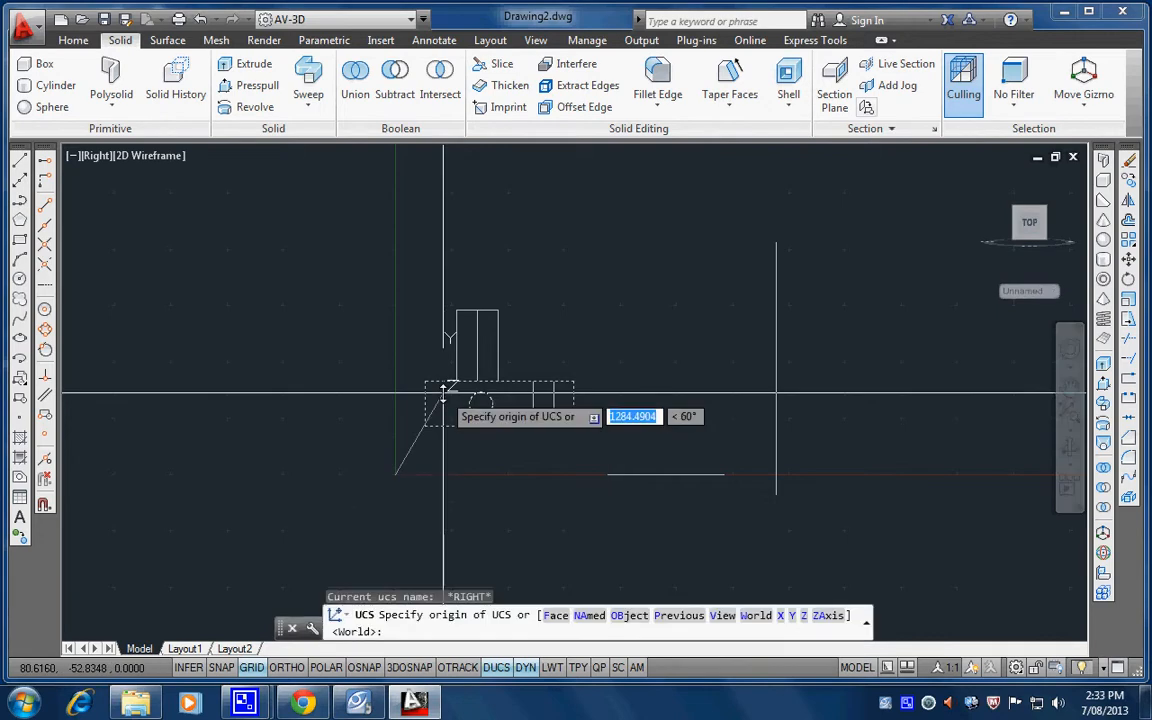
type("w")
key("Return")
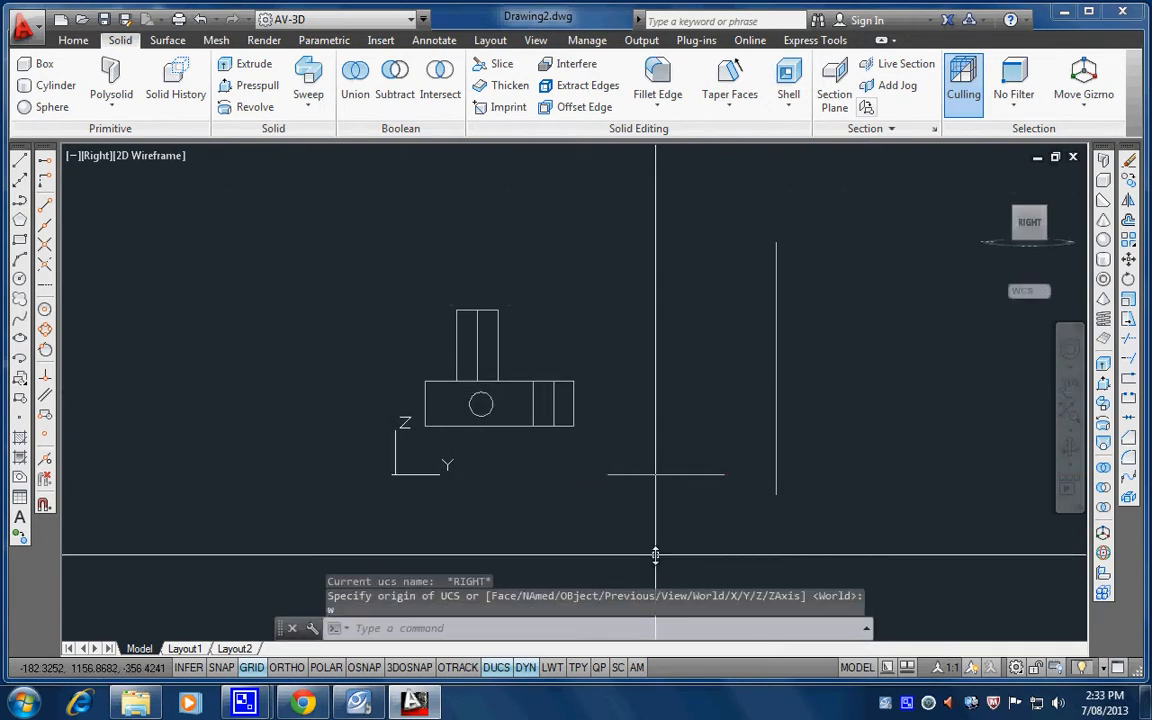
Step: Delete the flatshot block that stands edge-on as a vertical line beside the model
left_click(775, 418)
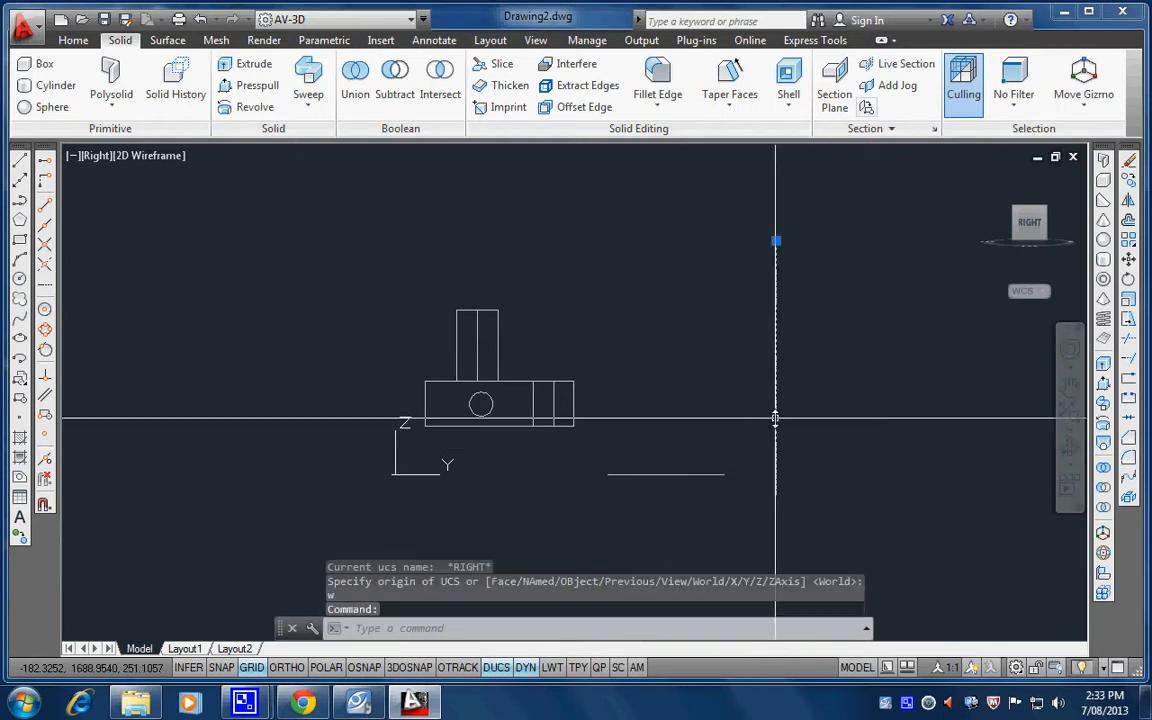
key("Delete")
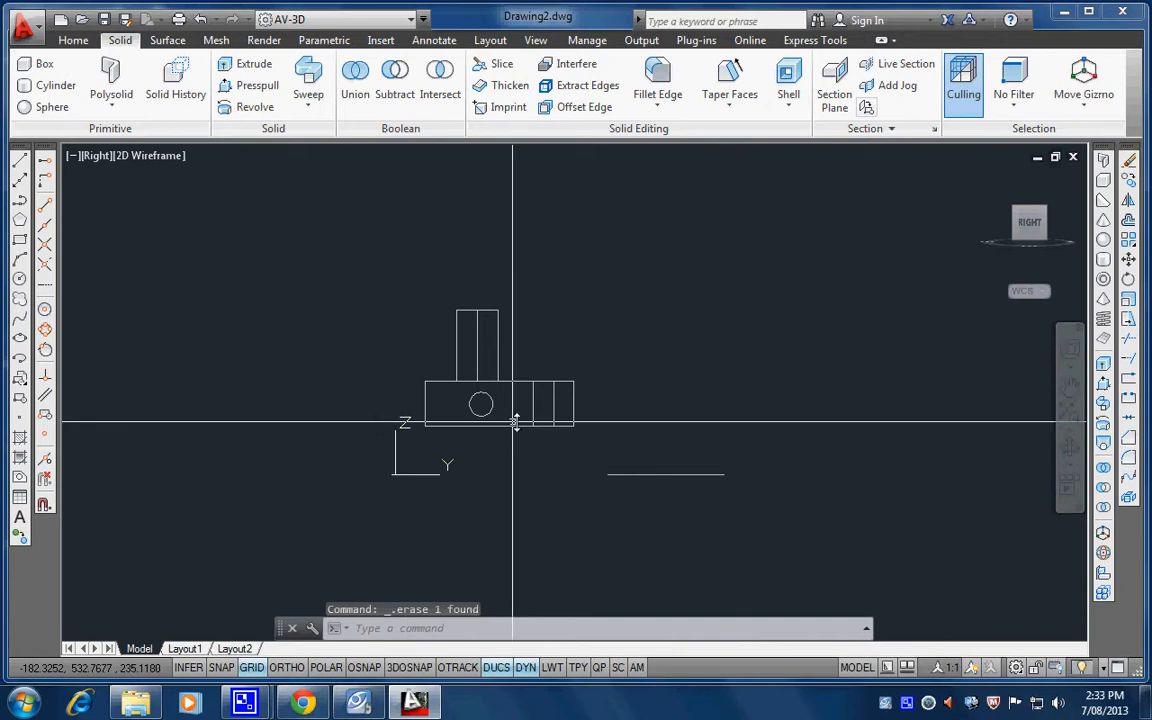
Step: Create a flatshot of the Right view as a new block with obscured lines shown, placed beside the model at scale 1 and rotation 0
mouse_move(558, 428)
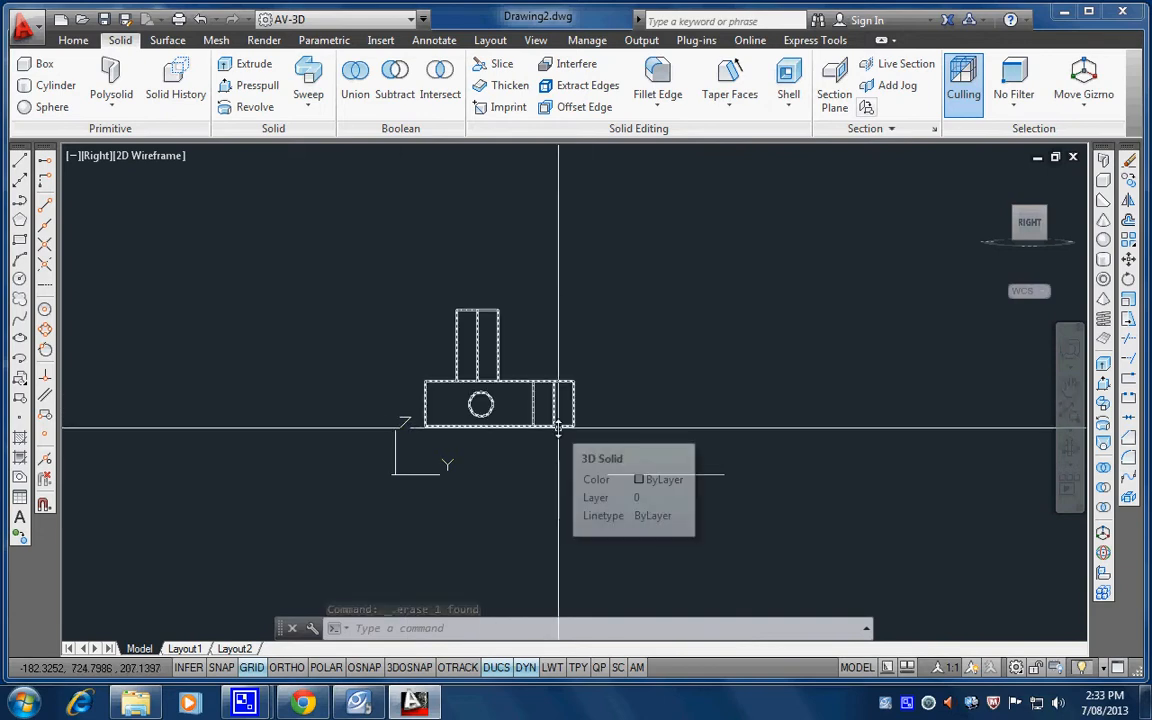
left_click(70, 39)
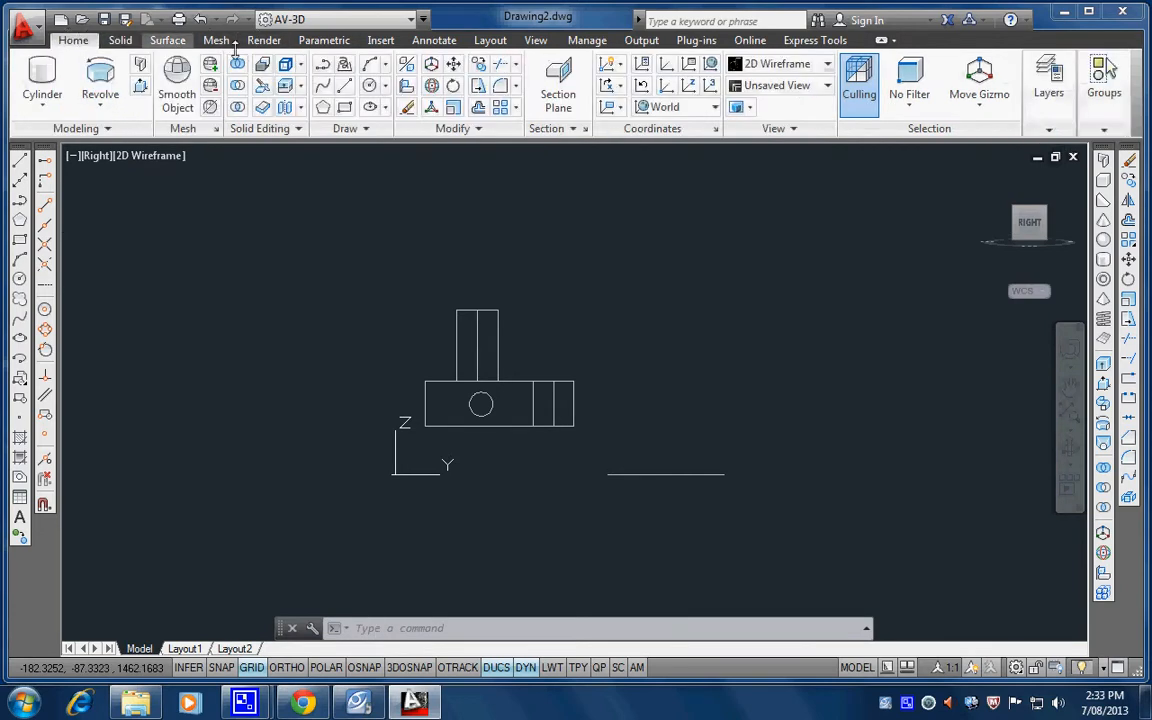
left_click(566, 129)
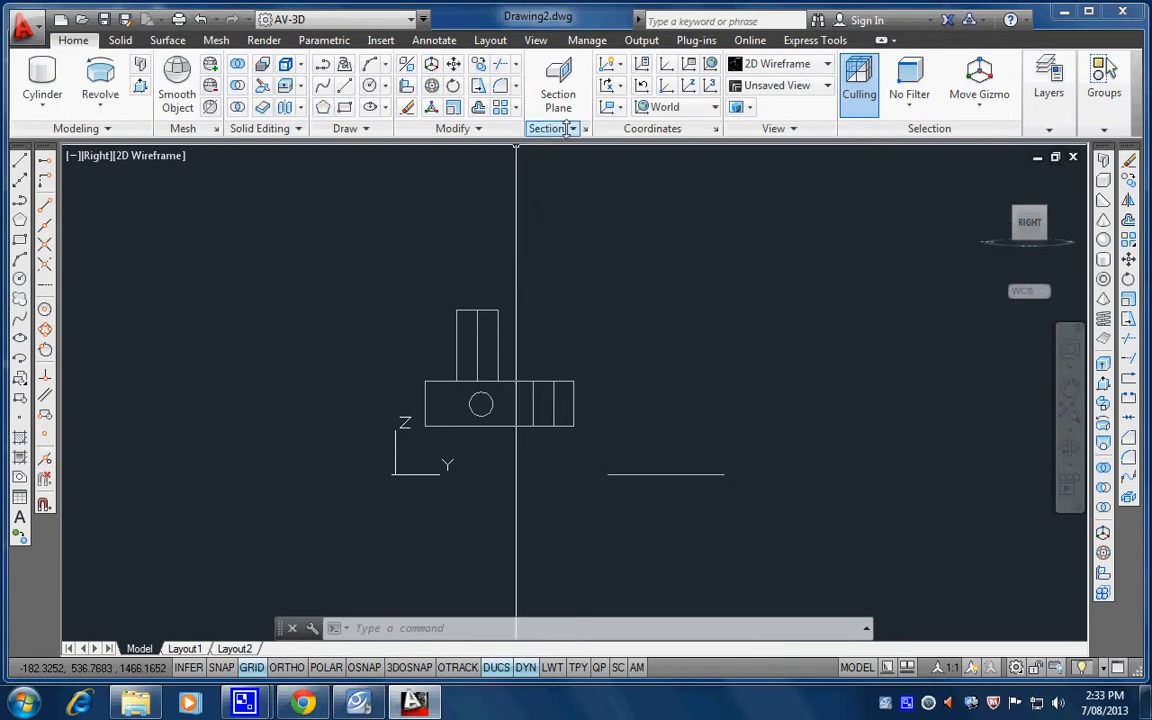
left_click(556, 130)
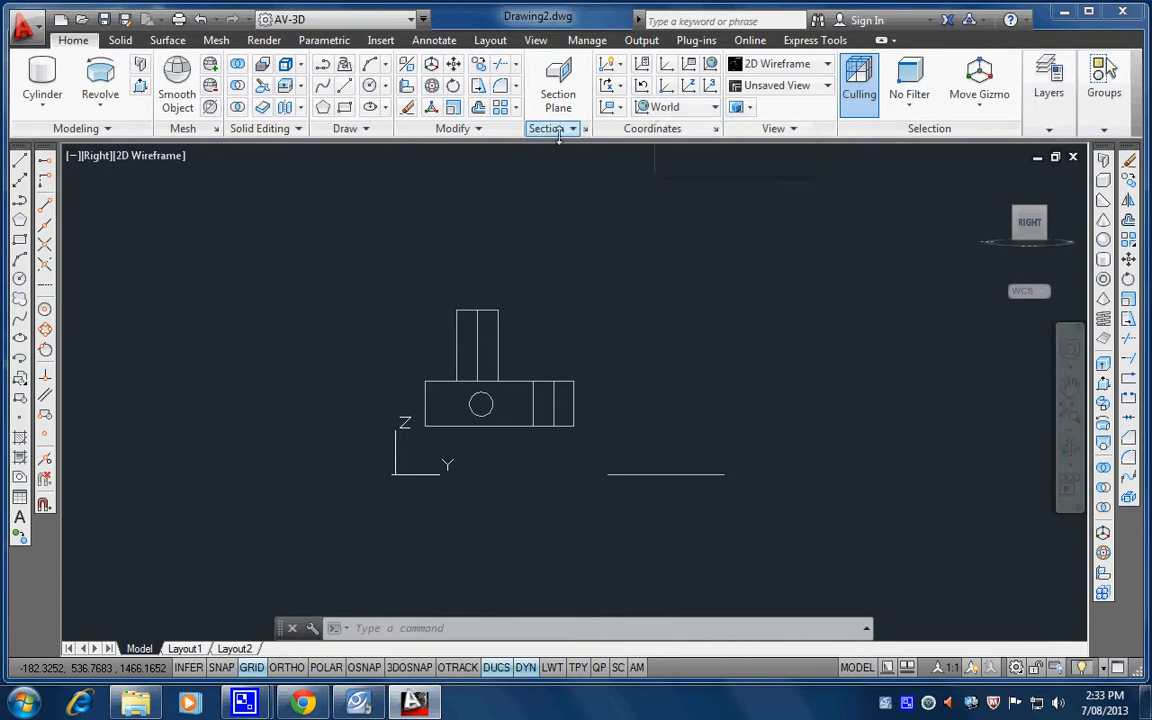
left_click(556, 129)
left_click(566, 212)
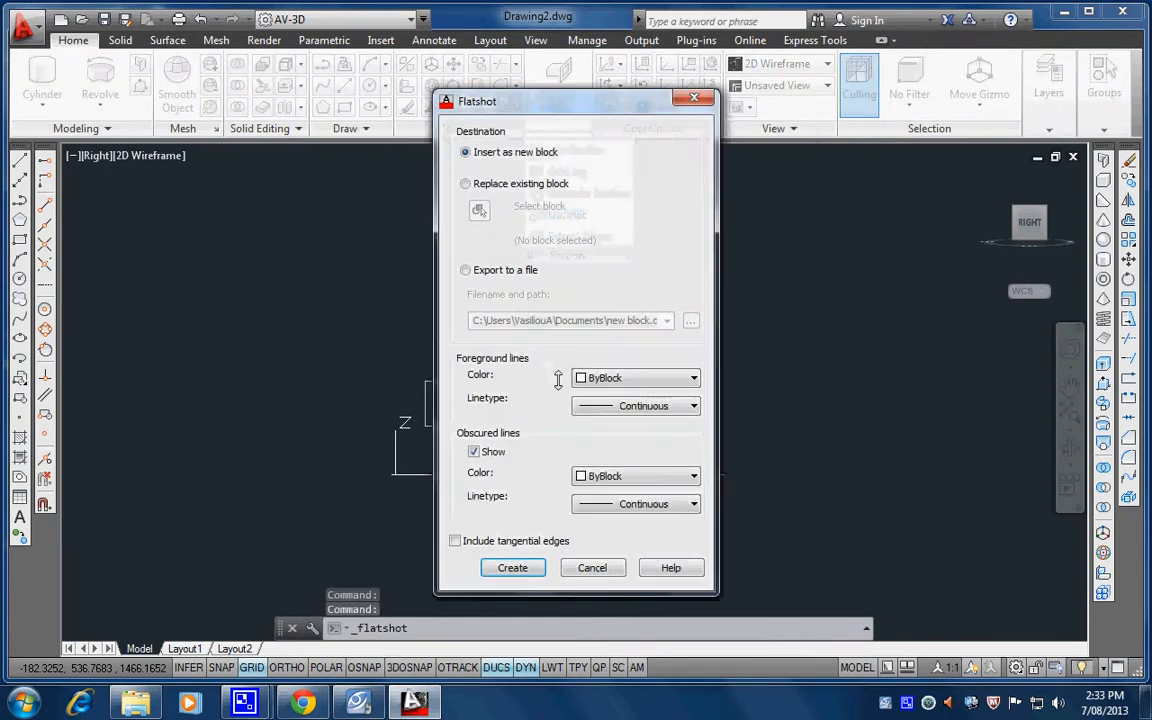
left_click(512, 567)
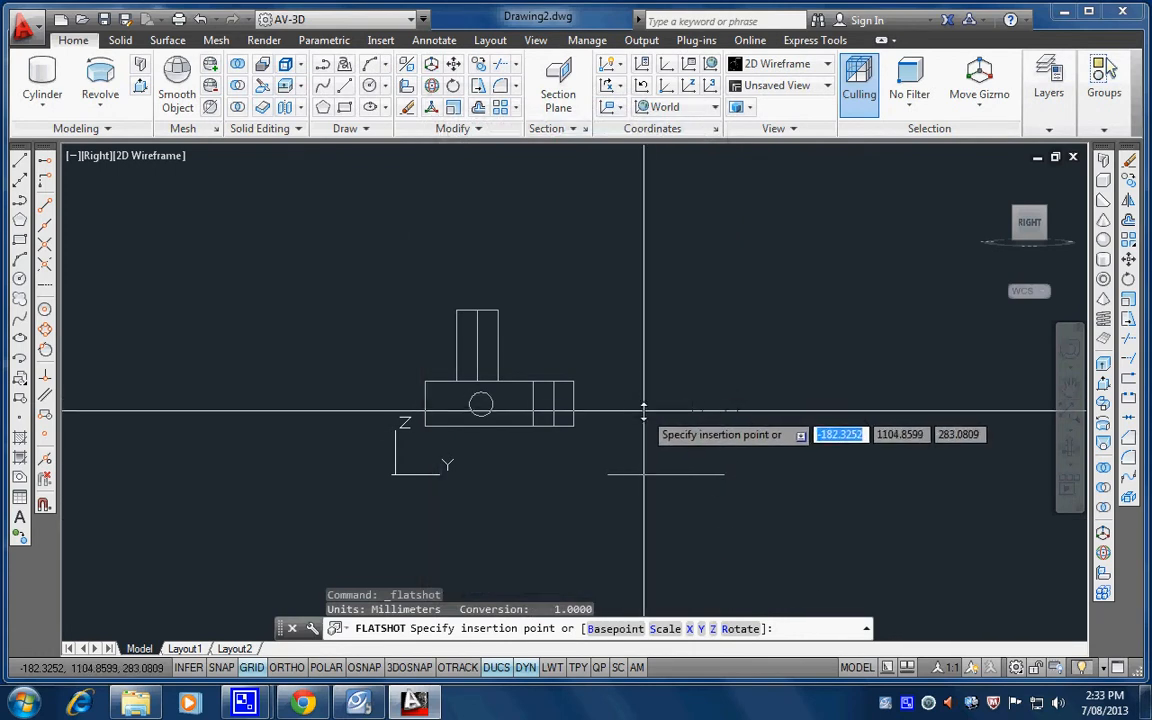
left_click(644, 411)
key("Return")
key("Return")
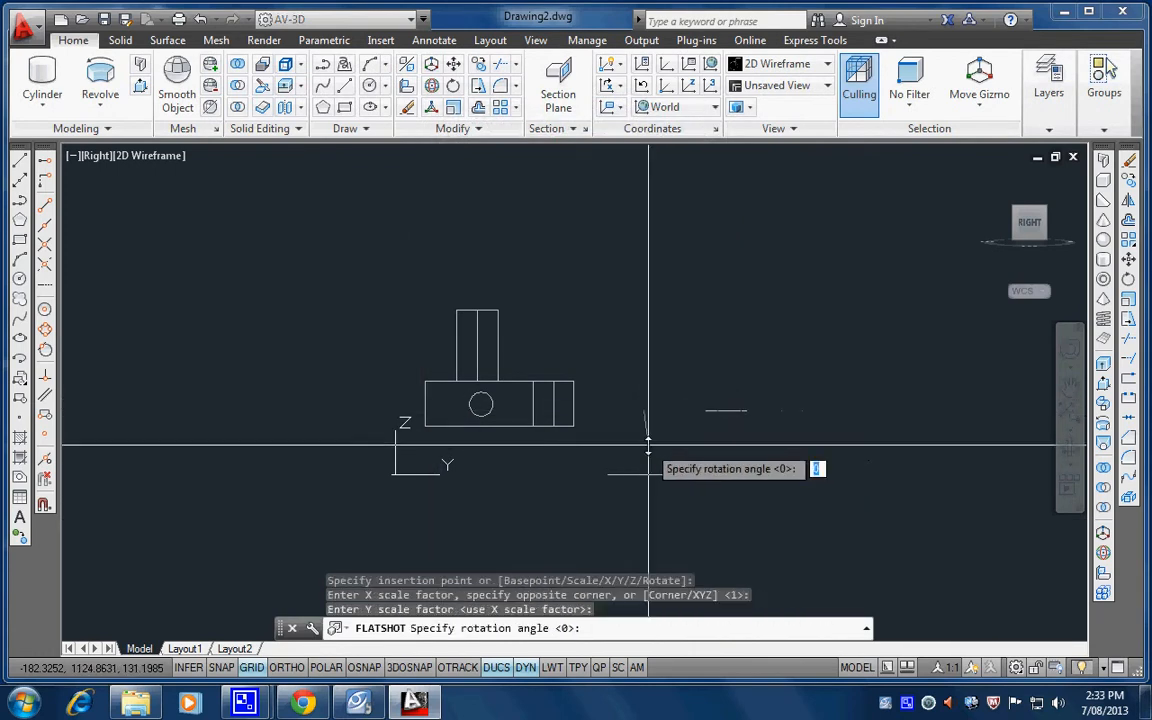
key("Return")
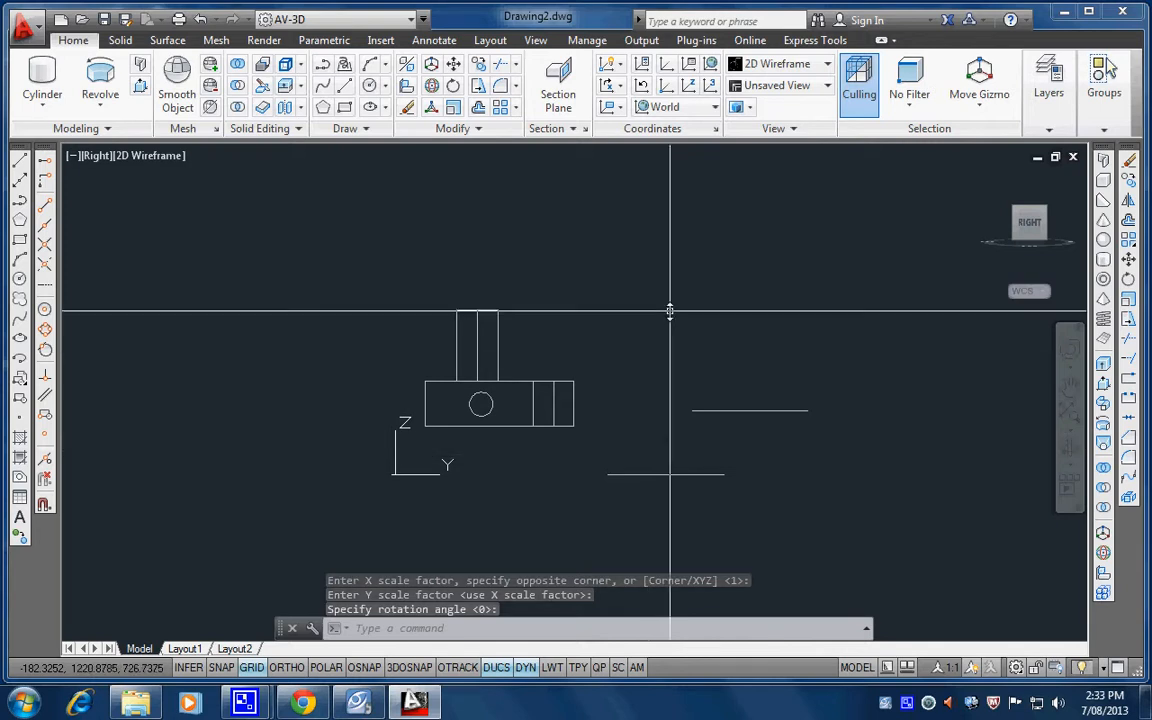
Step: Switch the drawing to the Top view with the model and both flattened 2D blocks in sight
left_click(97, 155)
left_click(145, 203)
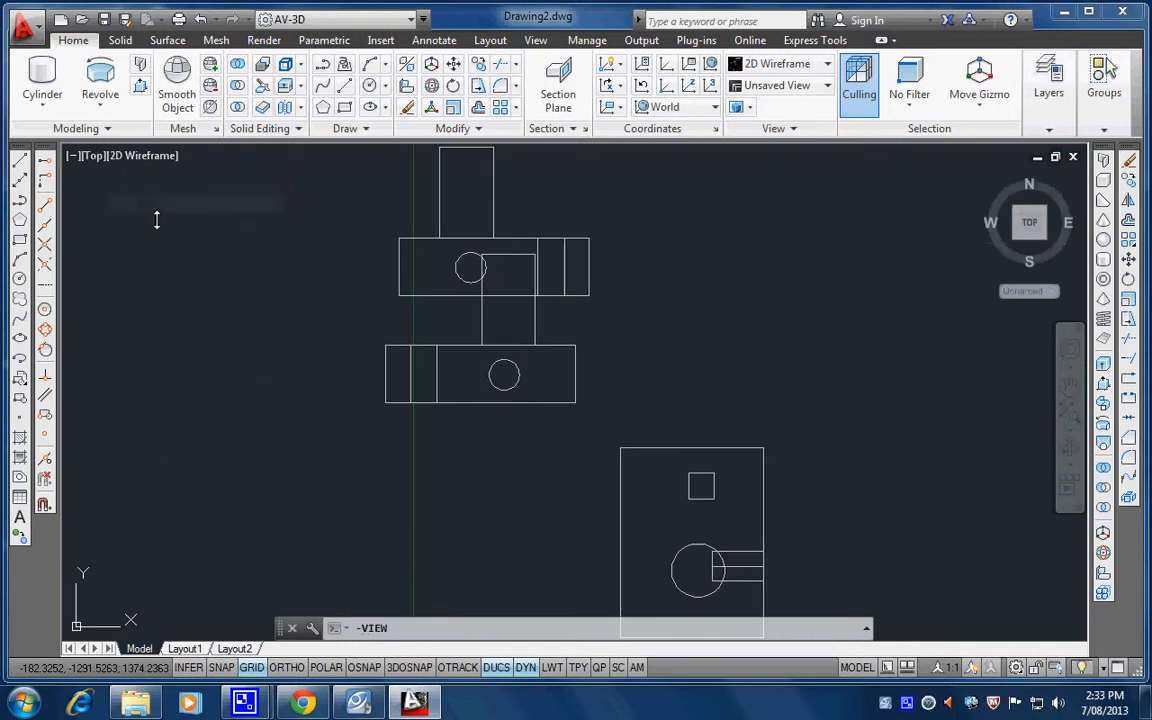
middle_click_drag(550, 366, 494, 374)
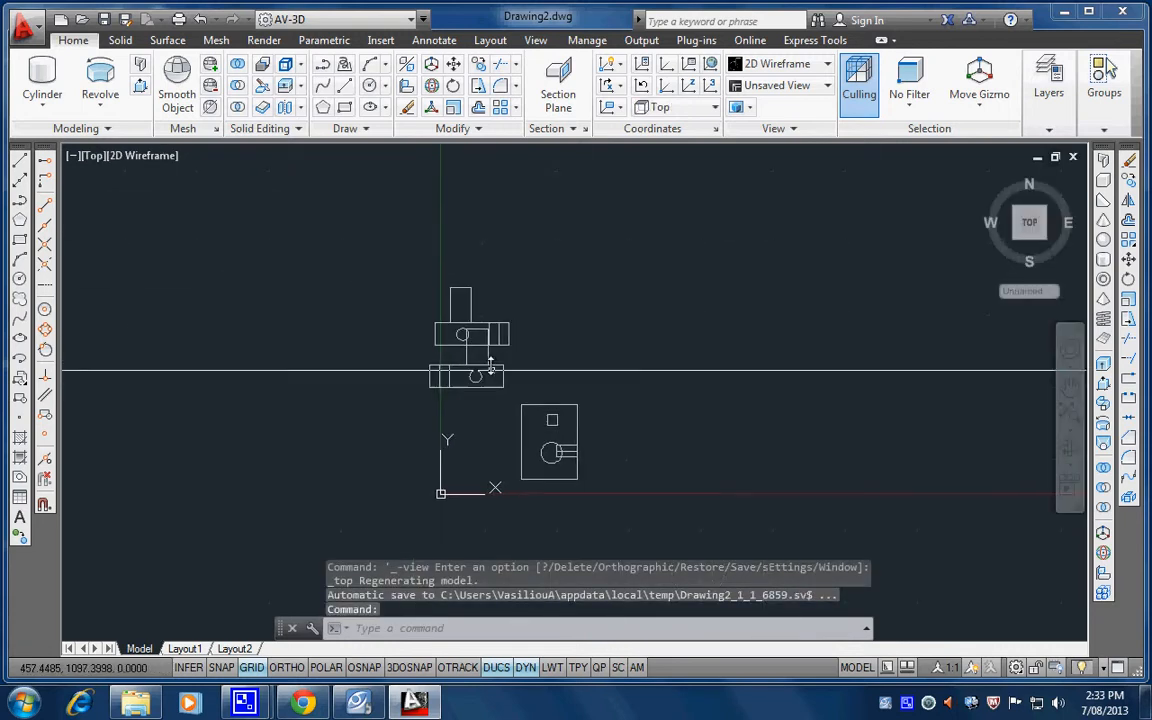
left_click(502, 327)
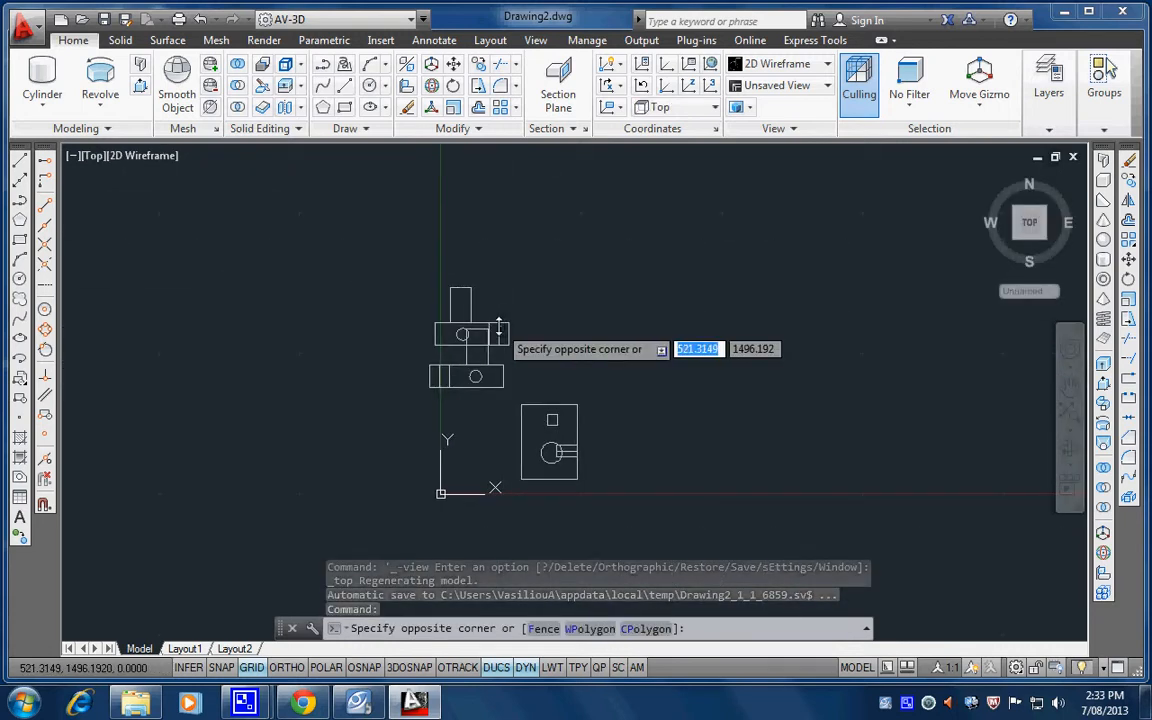
key("Escape")
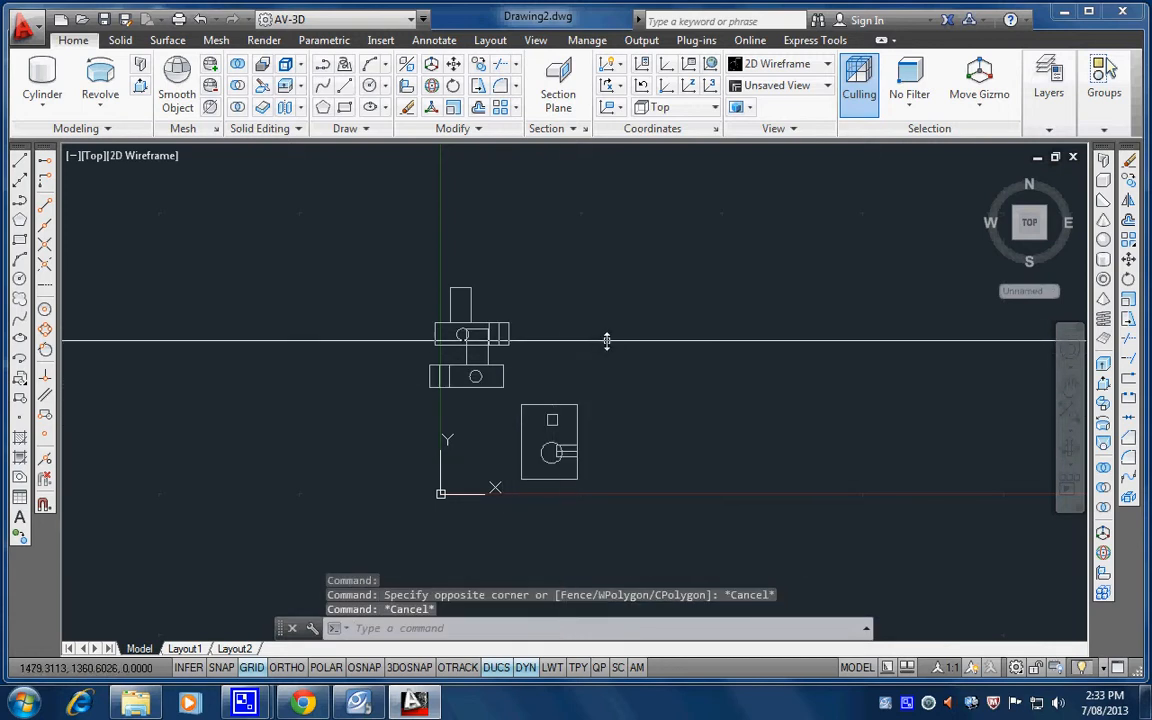
scroll(553, 428, "up", 4)
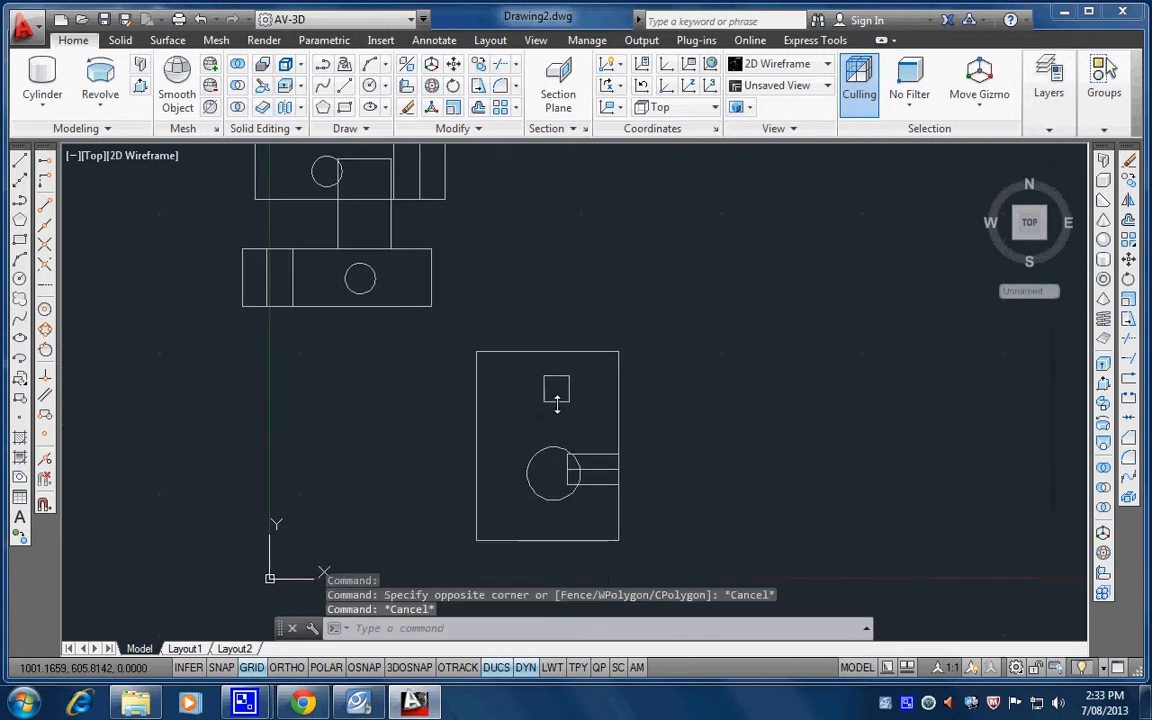
scroll(553, 390, "down", 4)
scroll(553, 397, "up", 2)
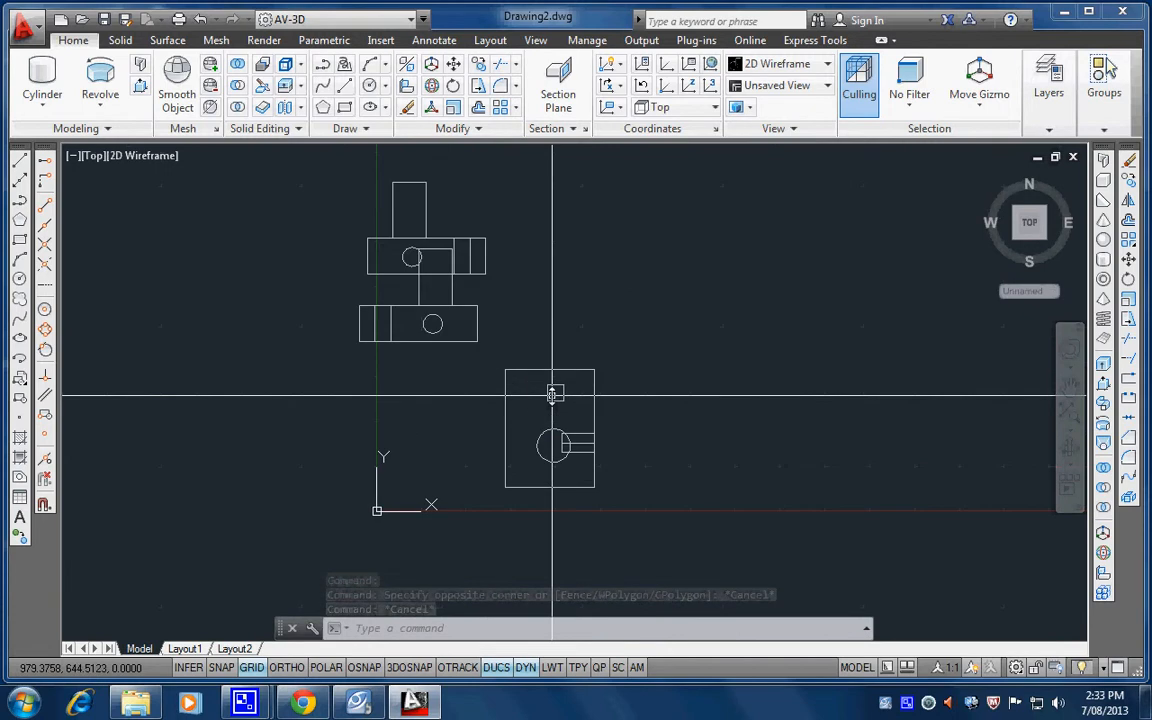
Step: List the object data of the rectangular model with the square and circle inside it
left_click(552, 370)
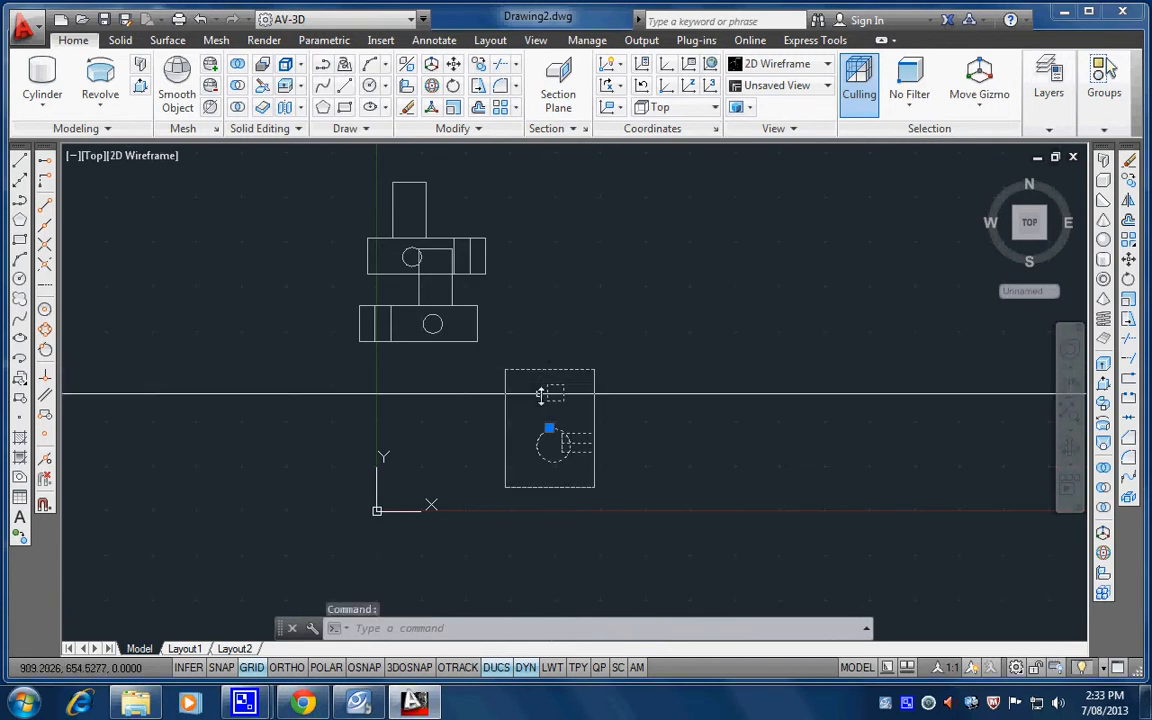
type("Li")
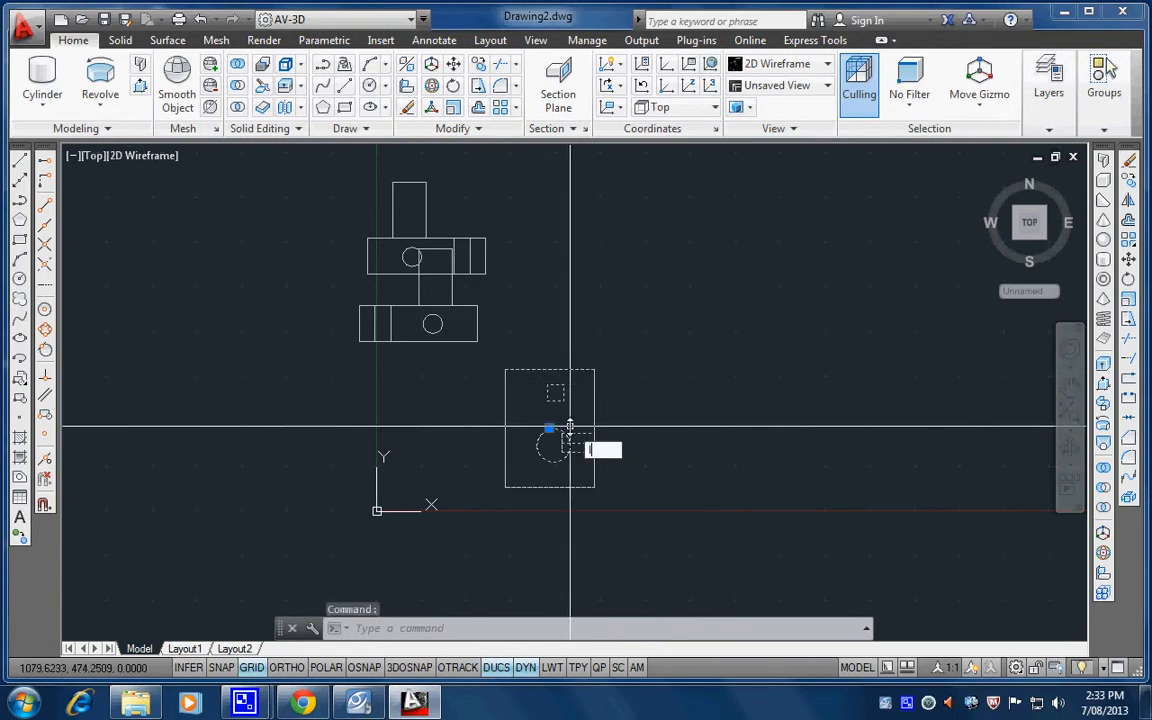
key("Return")
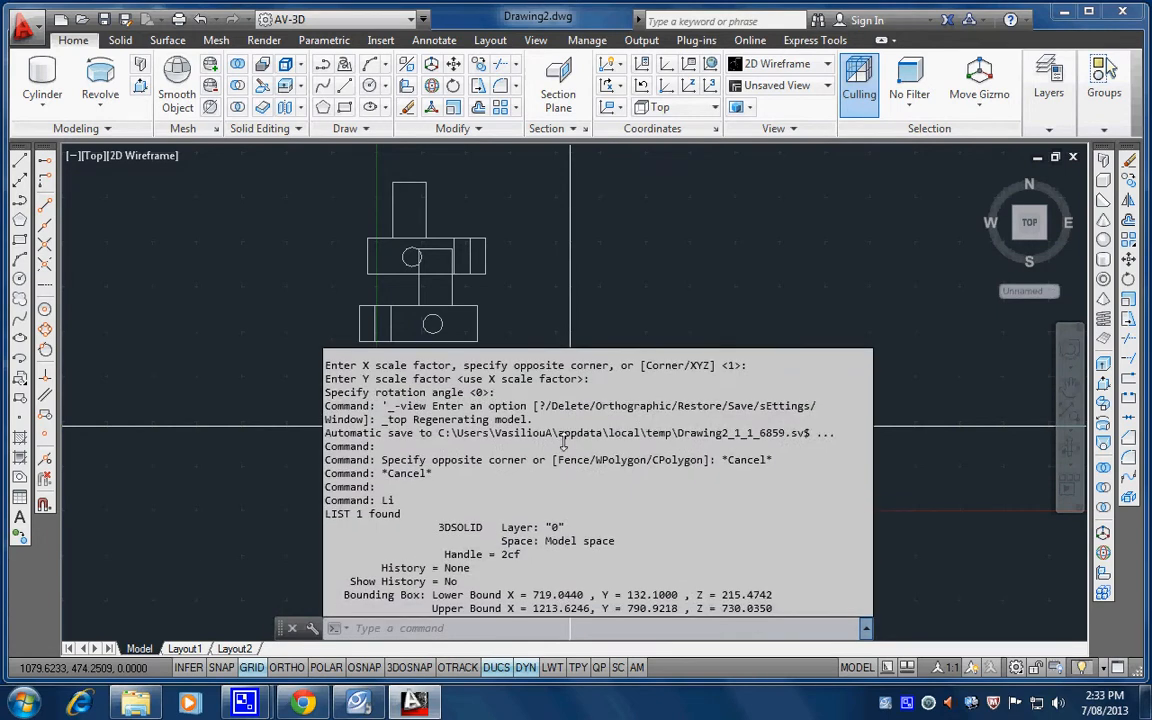
key("Escape")
key("Escape")
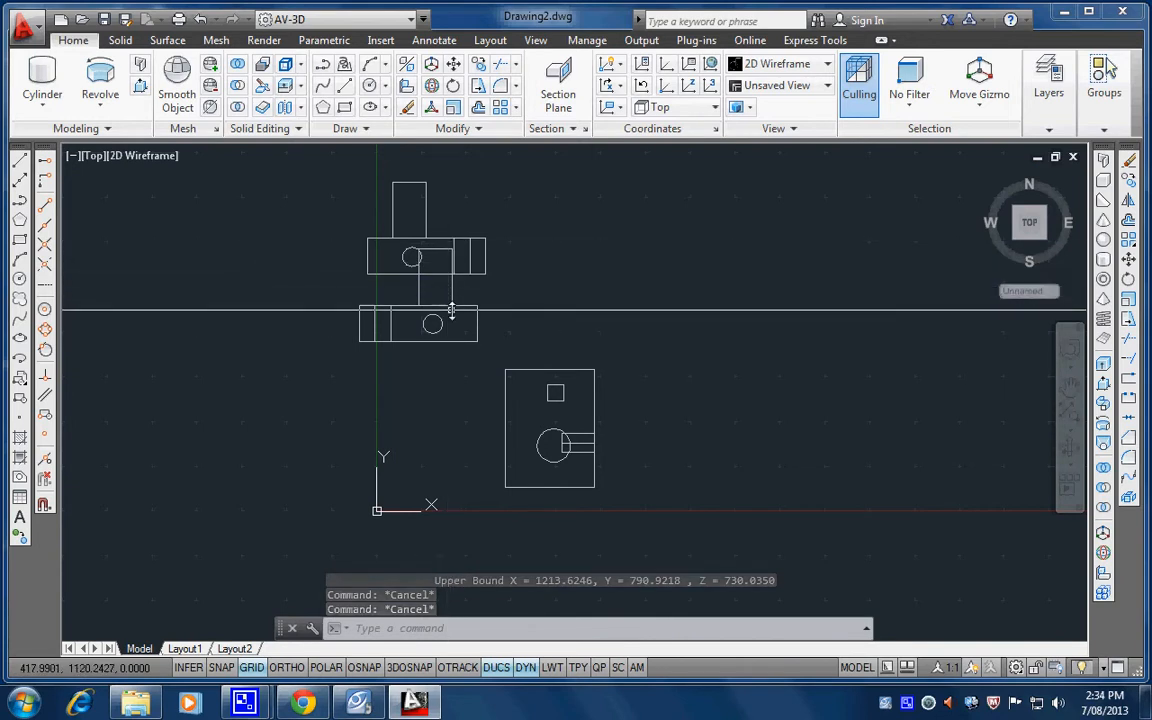
Step: Move the upper flatshot block along positive X, clear of the 2D block it overlaps
left_click(467, 273)
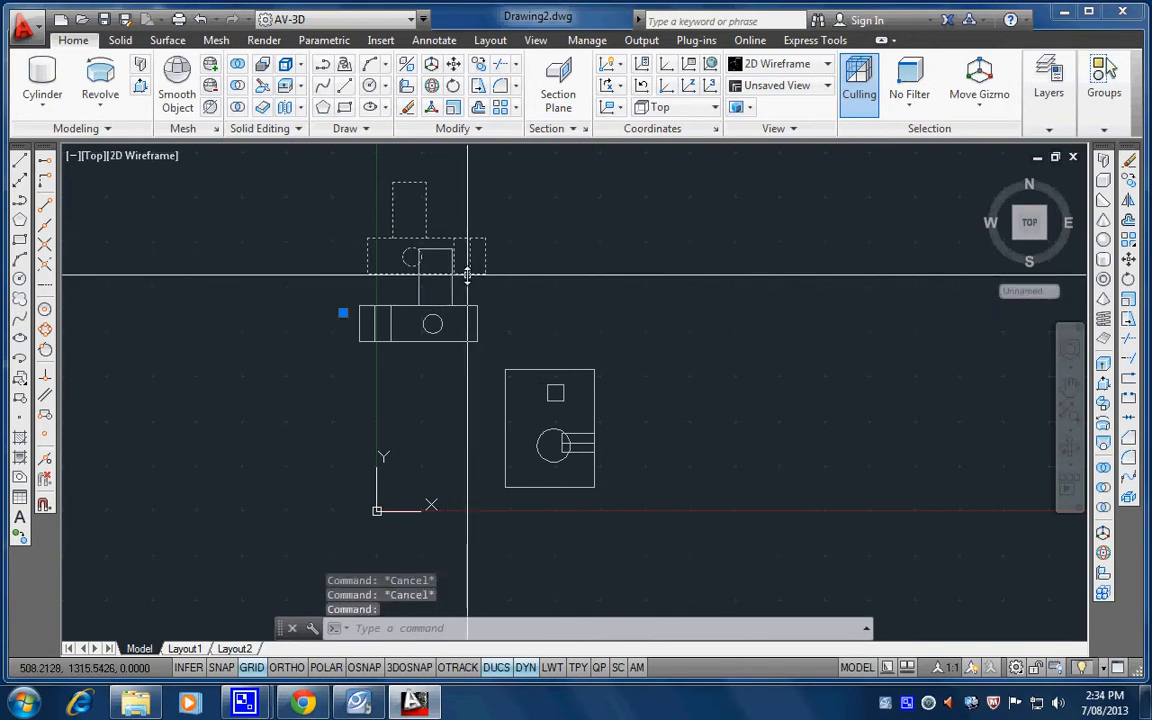
type("m")
key("Return")
left_click(512, 308)
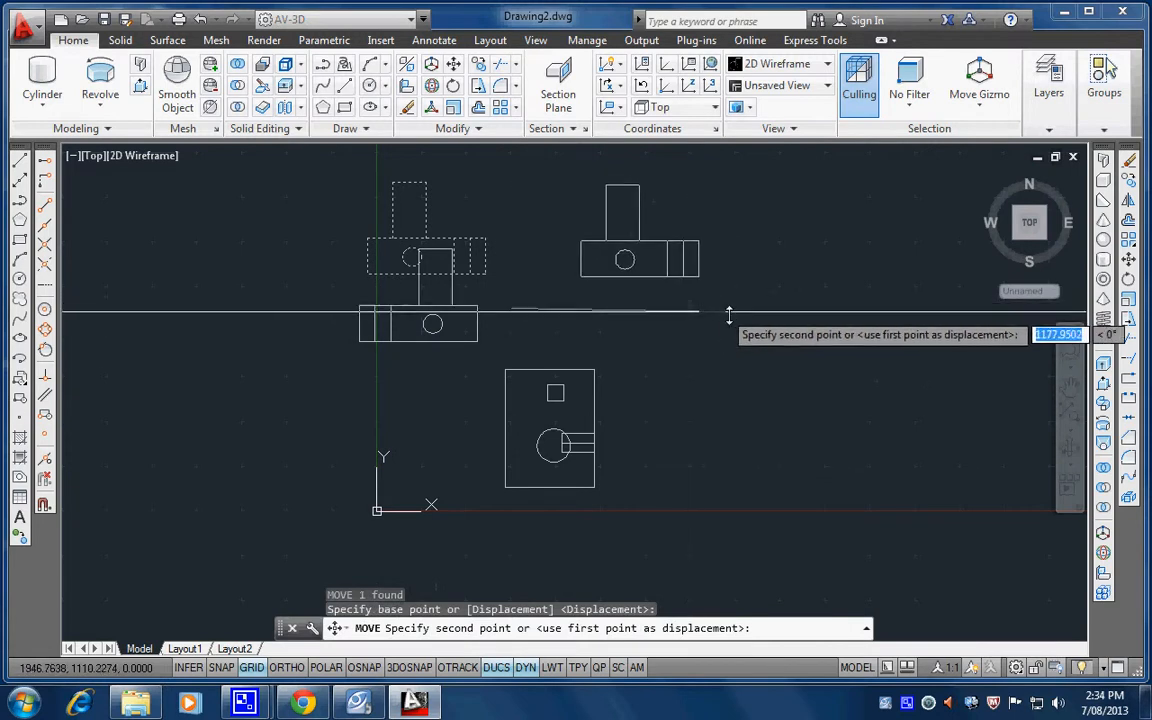
key("Escape")
key("Escape")
scroll(703, 291, "up", 6)
scroll(637, 231, "down", 4)
left_click(643, 278)
key("Escape")
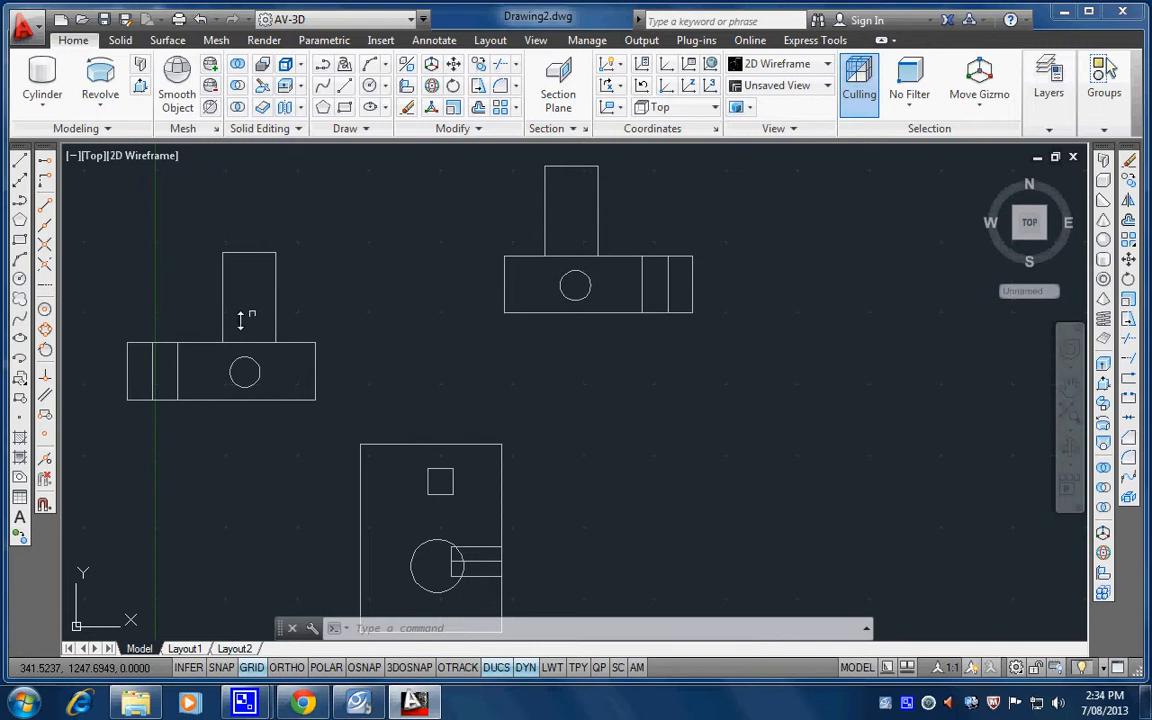
mouse_move(288, 348)
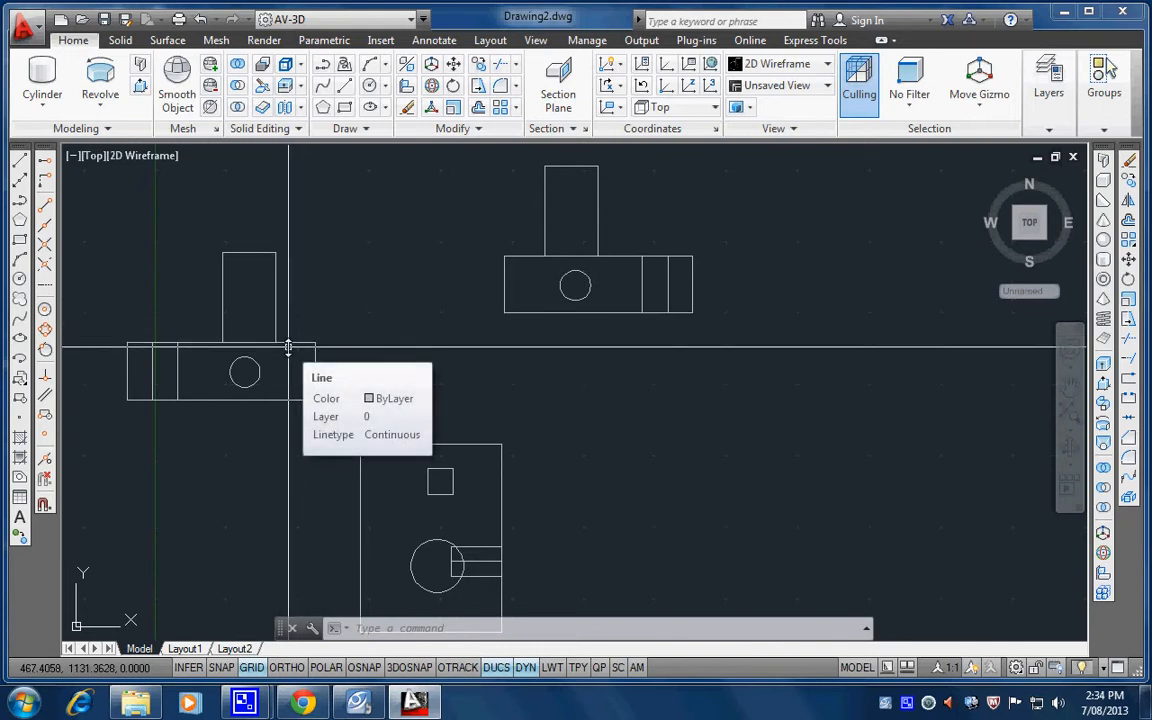